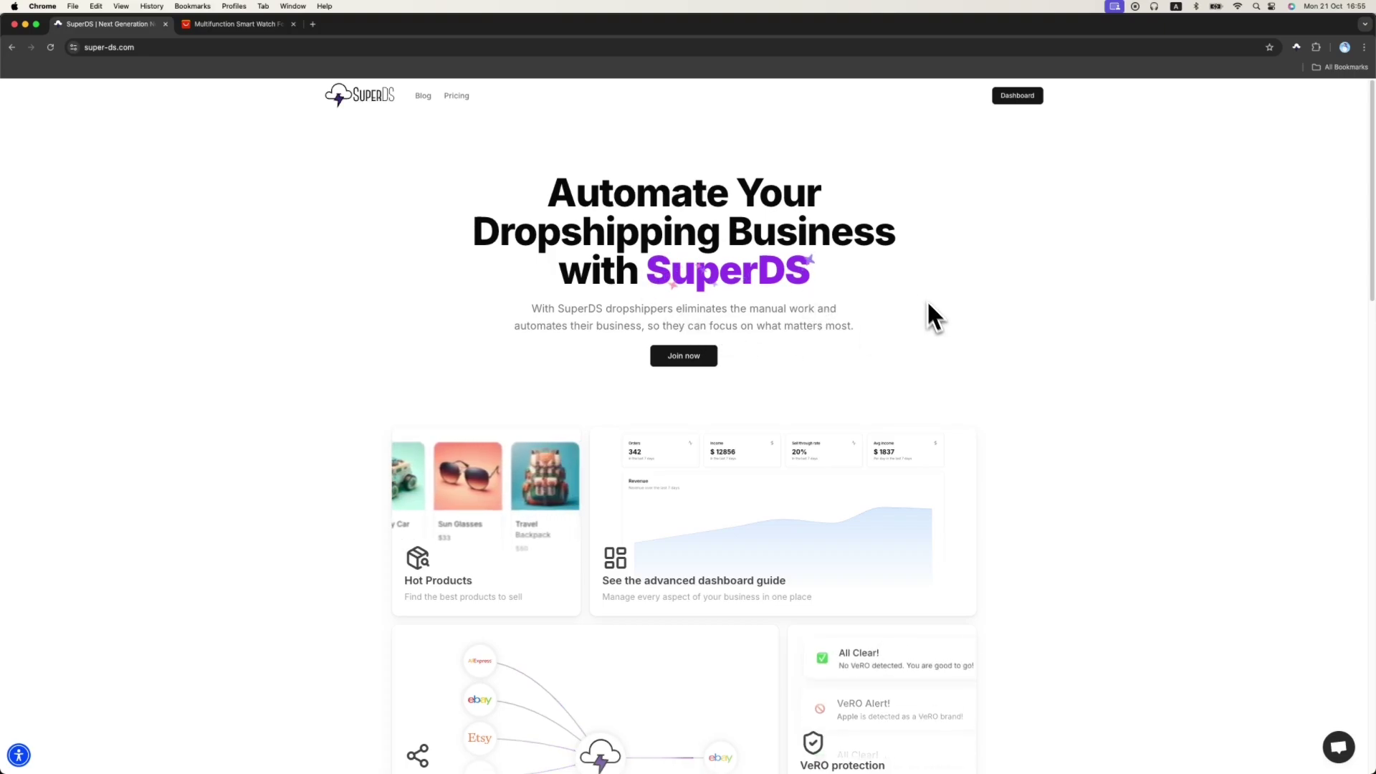
click(1016, 97)
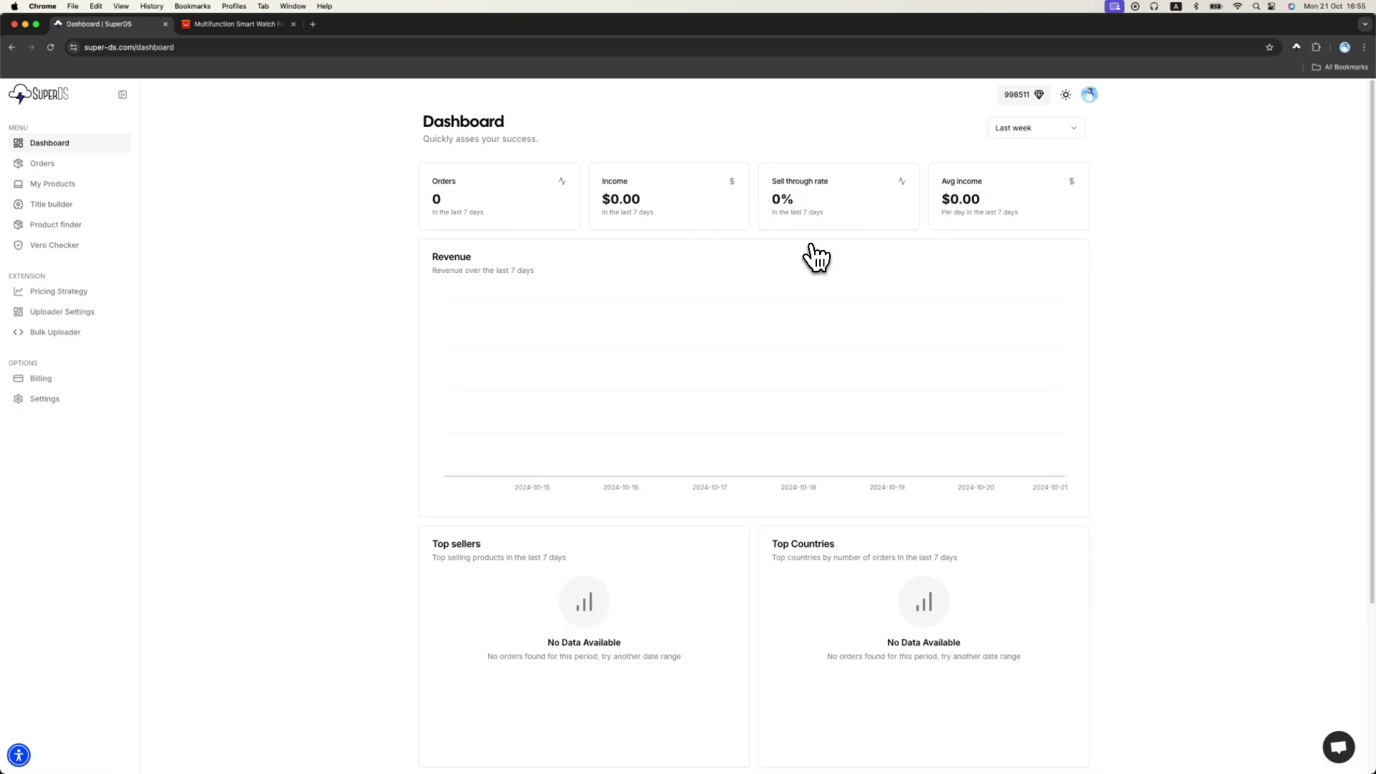
click(1297, 48)
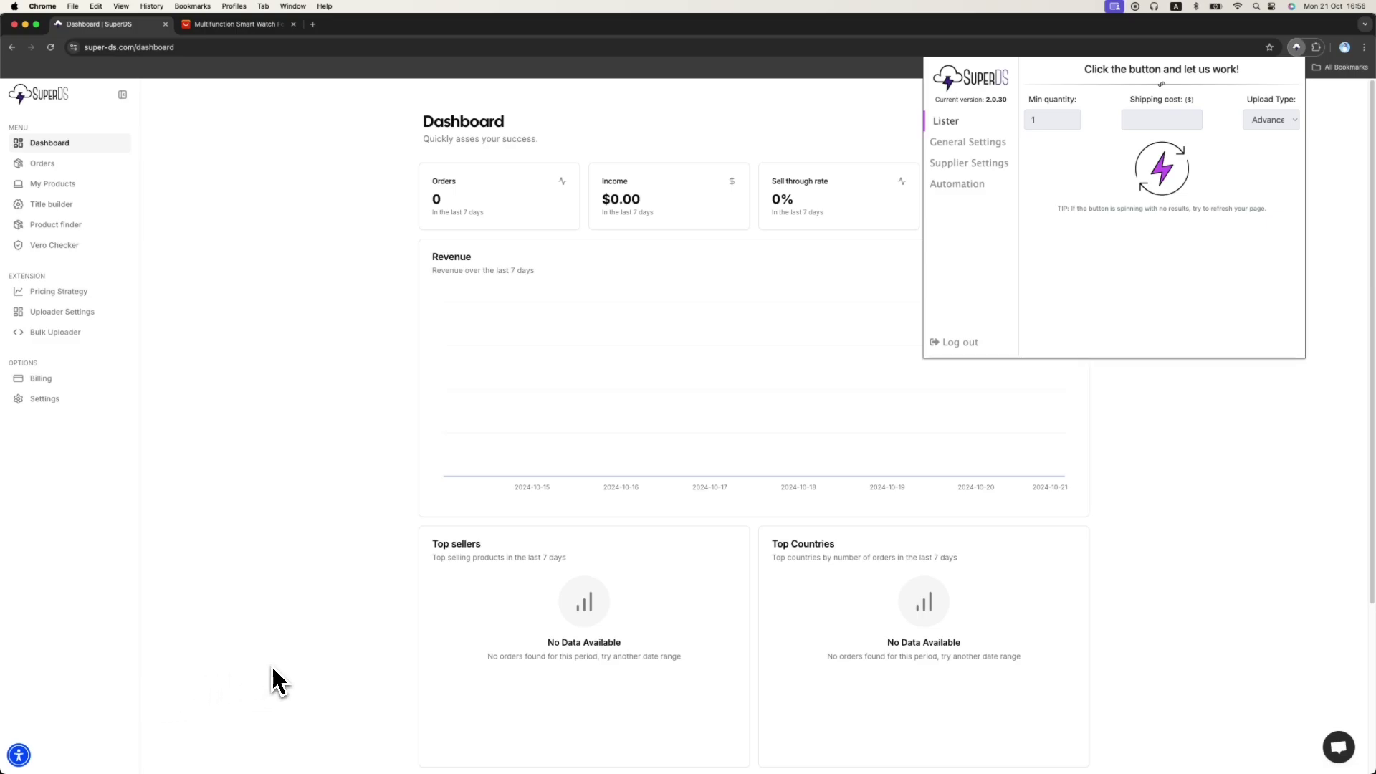
click(961, 188)
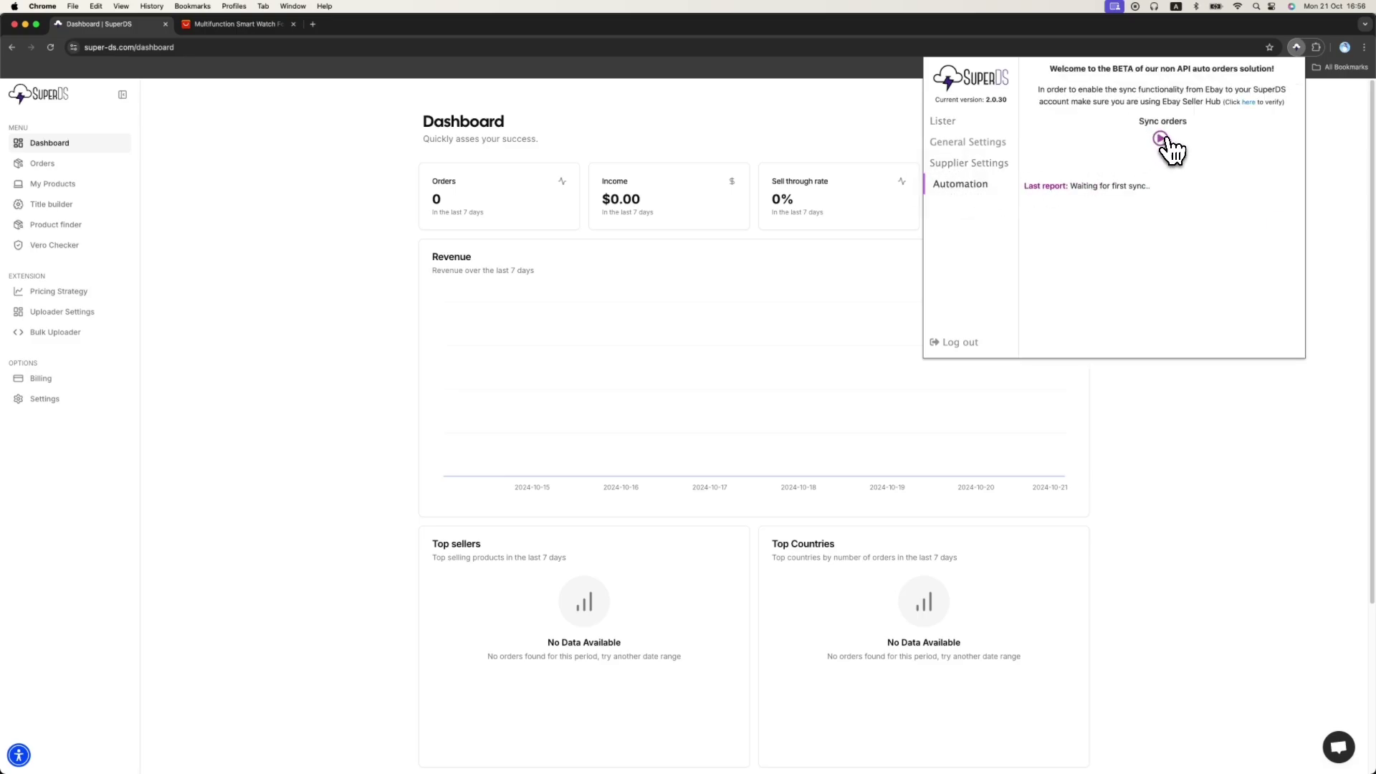
click(1216, 387)
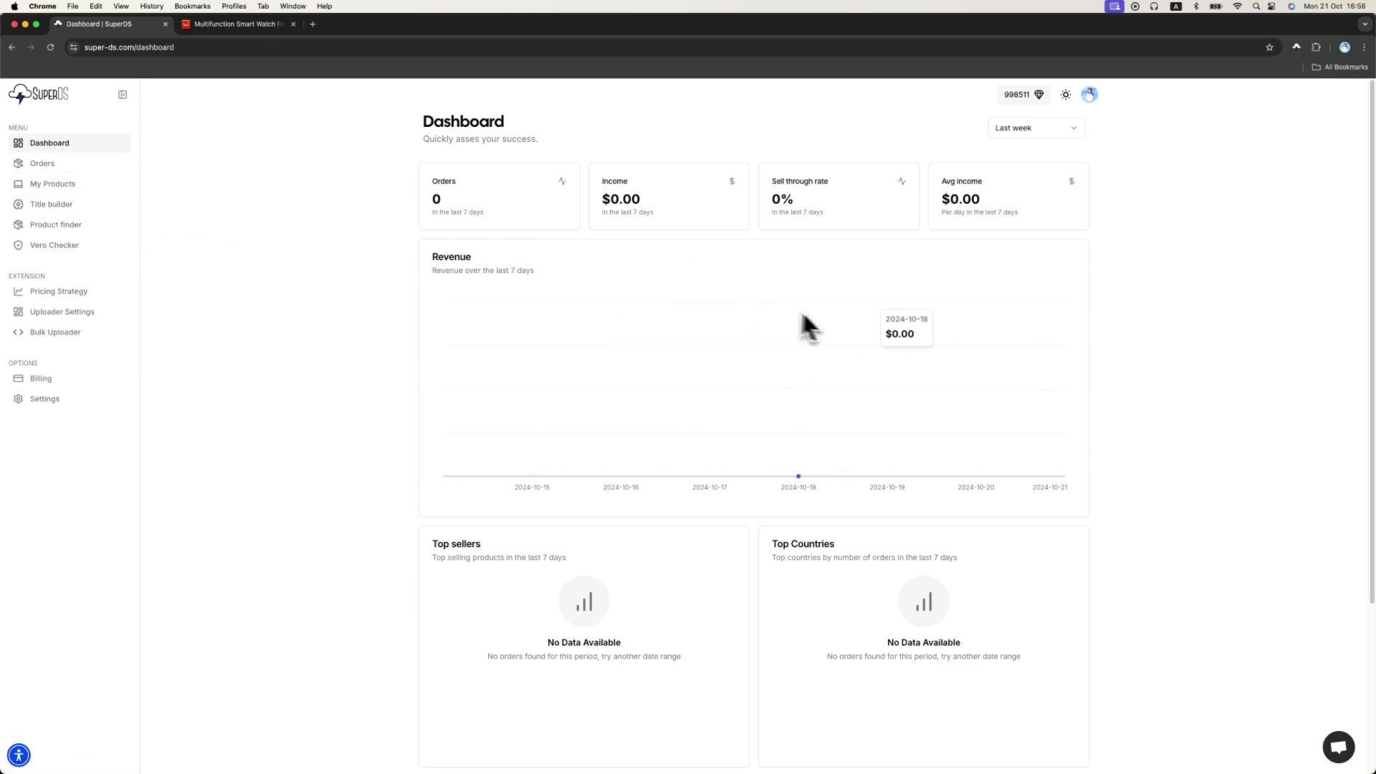
Step: Open the My orders page, which shows 0-0 of 0 orders
click(98, 167)
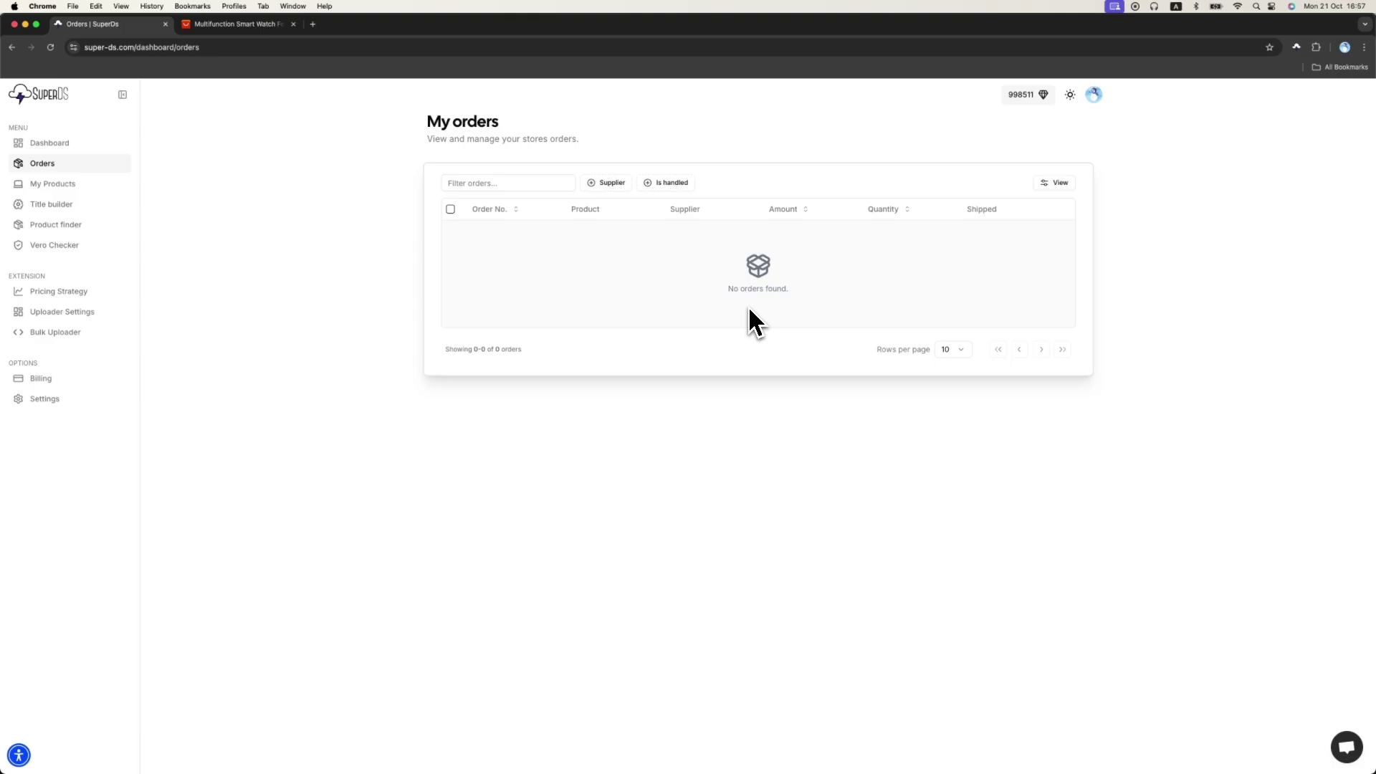
Step: Open My Products with its two eBay products, then show and dismiss the Nike Kobe row's actions
click(49, 187)
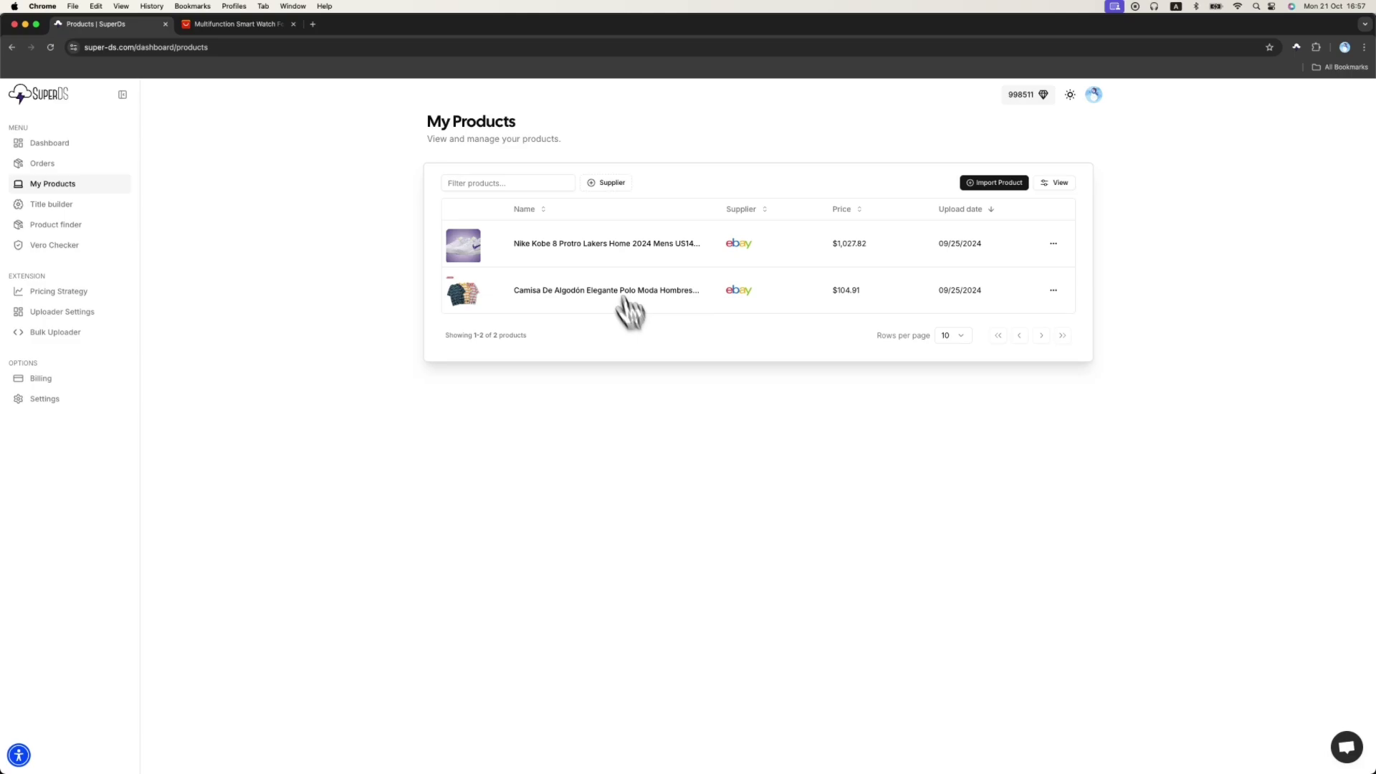
click(1054, 244)
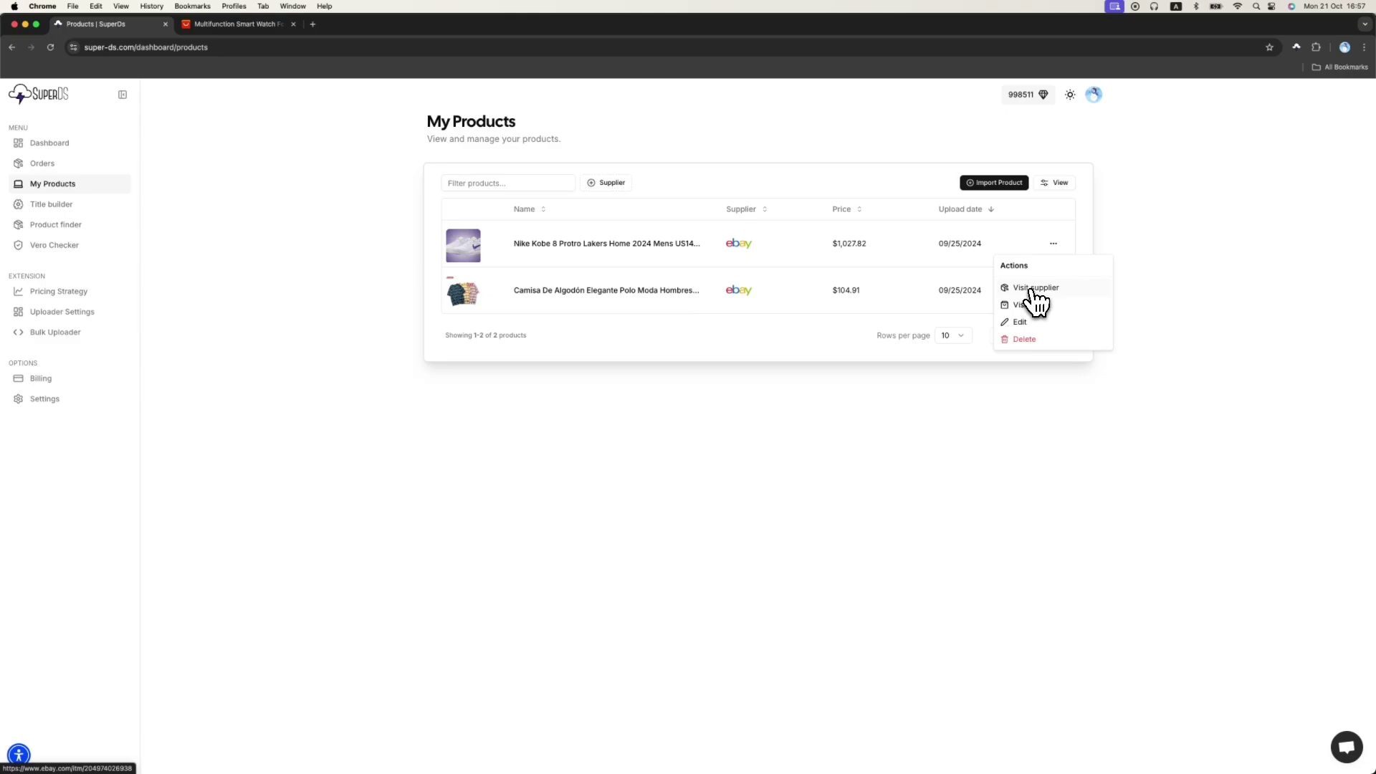
click(840, 311)
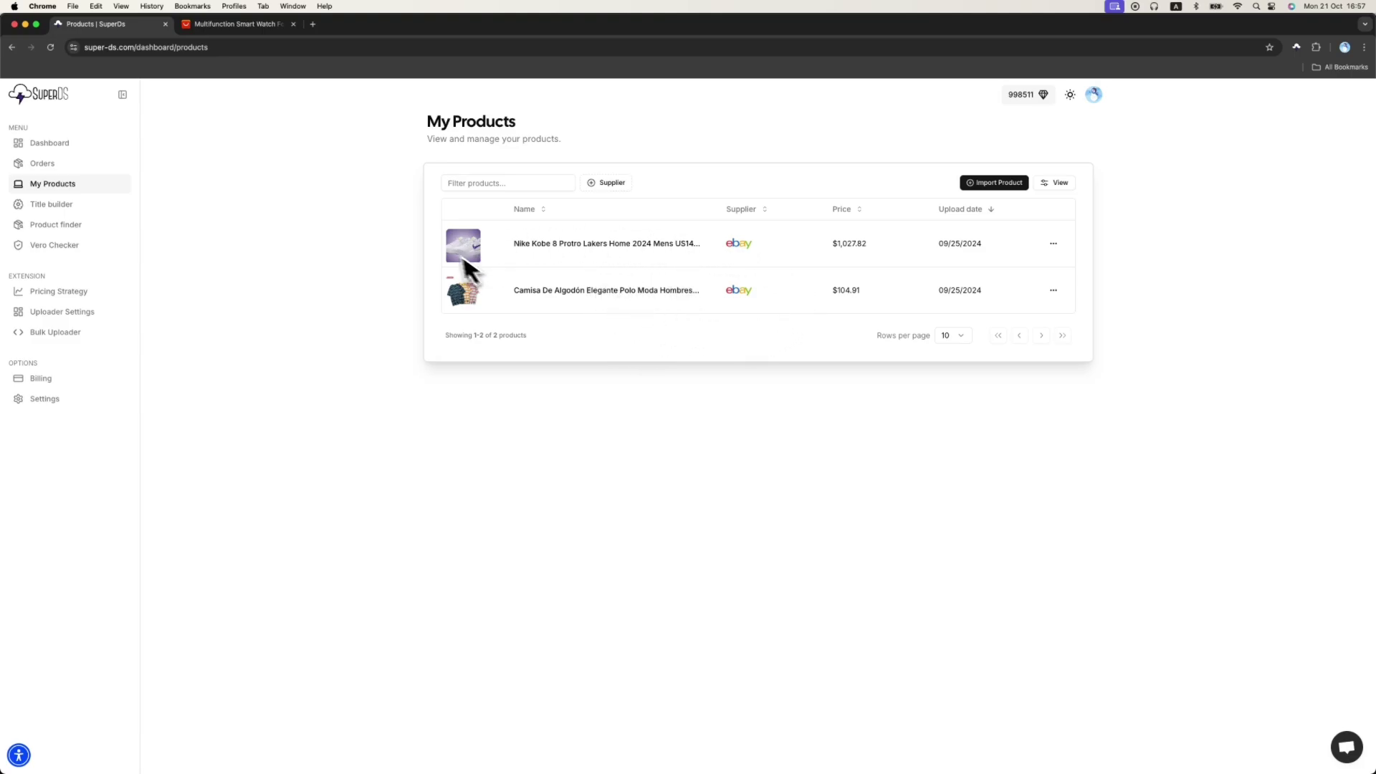
Step: In the Title Builder, keep United States as marketplace and search the keyword 'iphone 13'
click(68, 211)
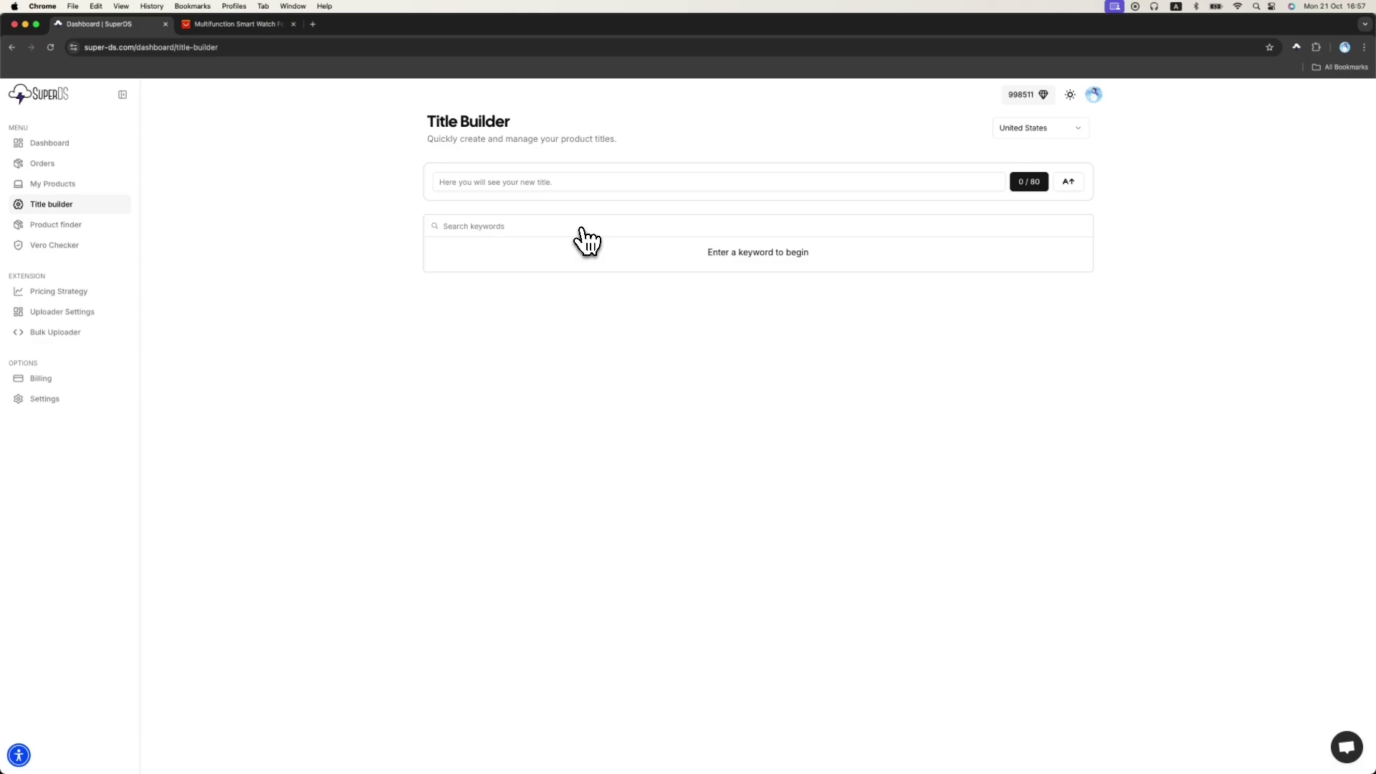
click(1005, 130)
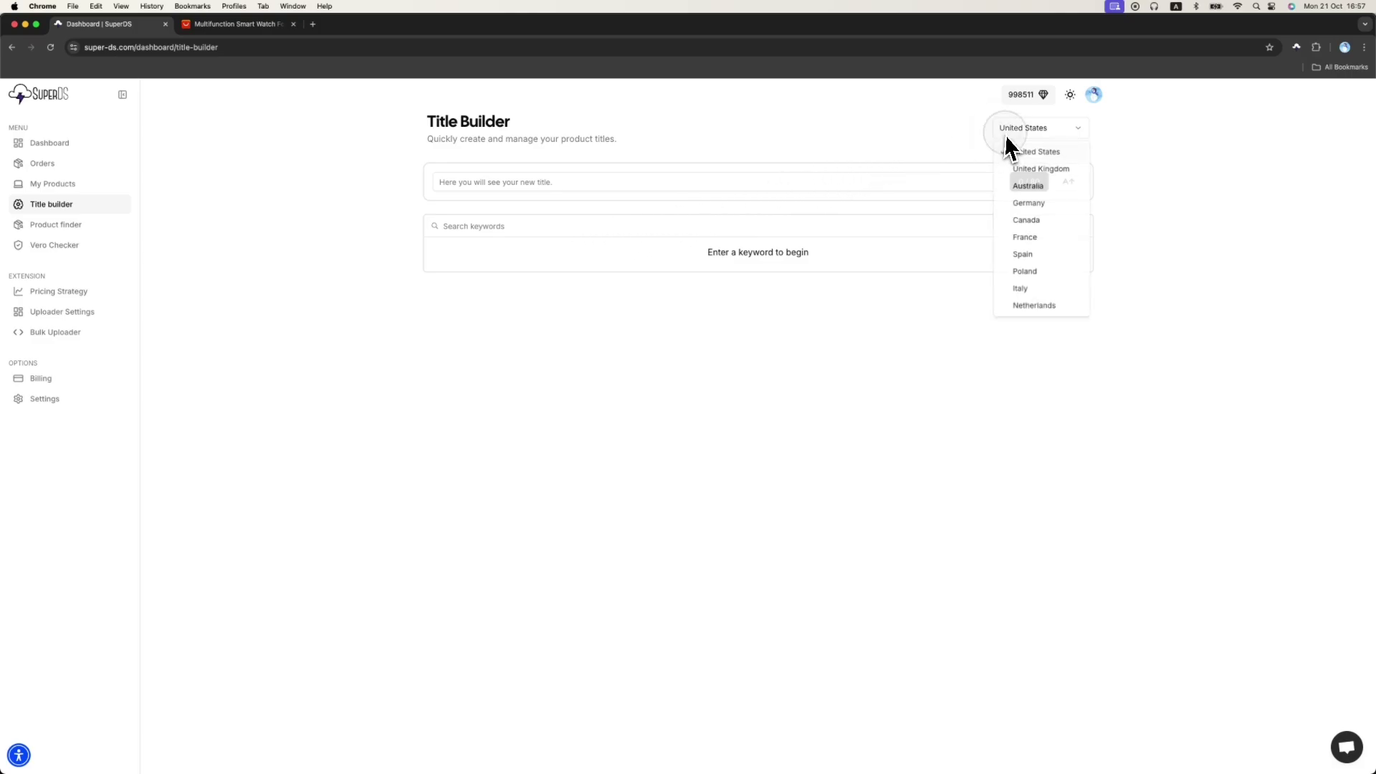
click(1048, 152)
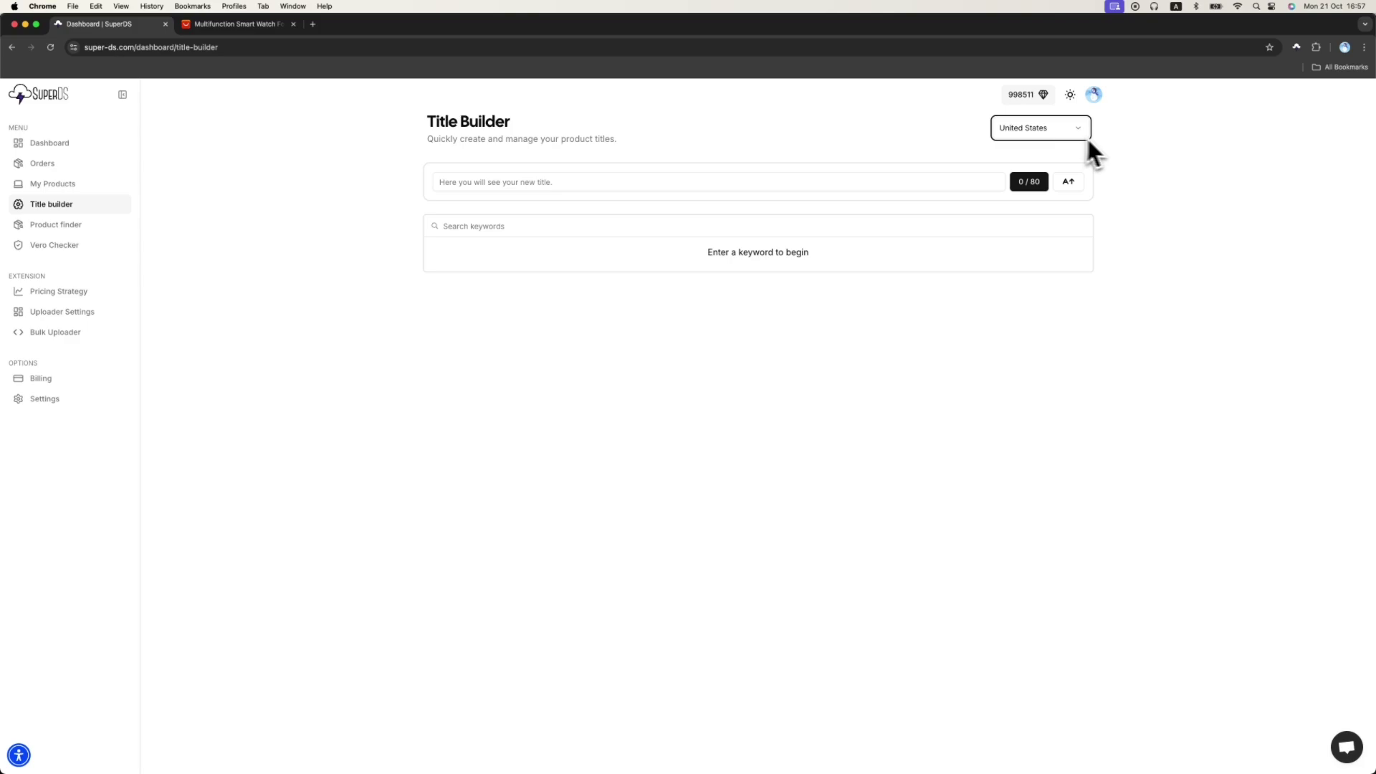
click(536, 228)
text(ip)
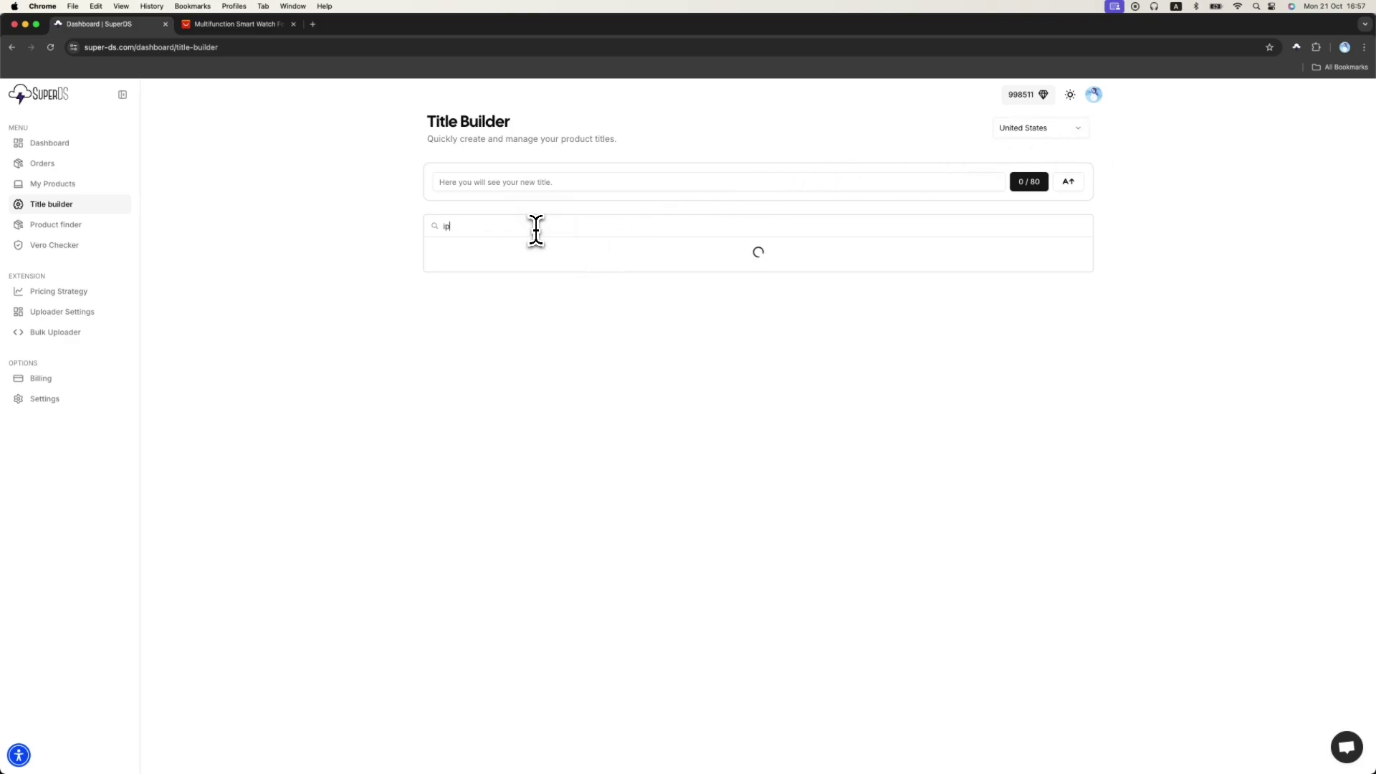
text(hone 13)
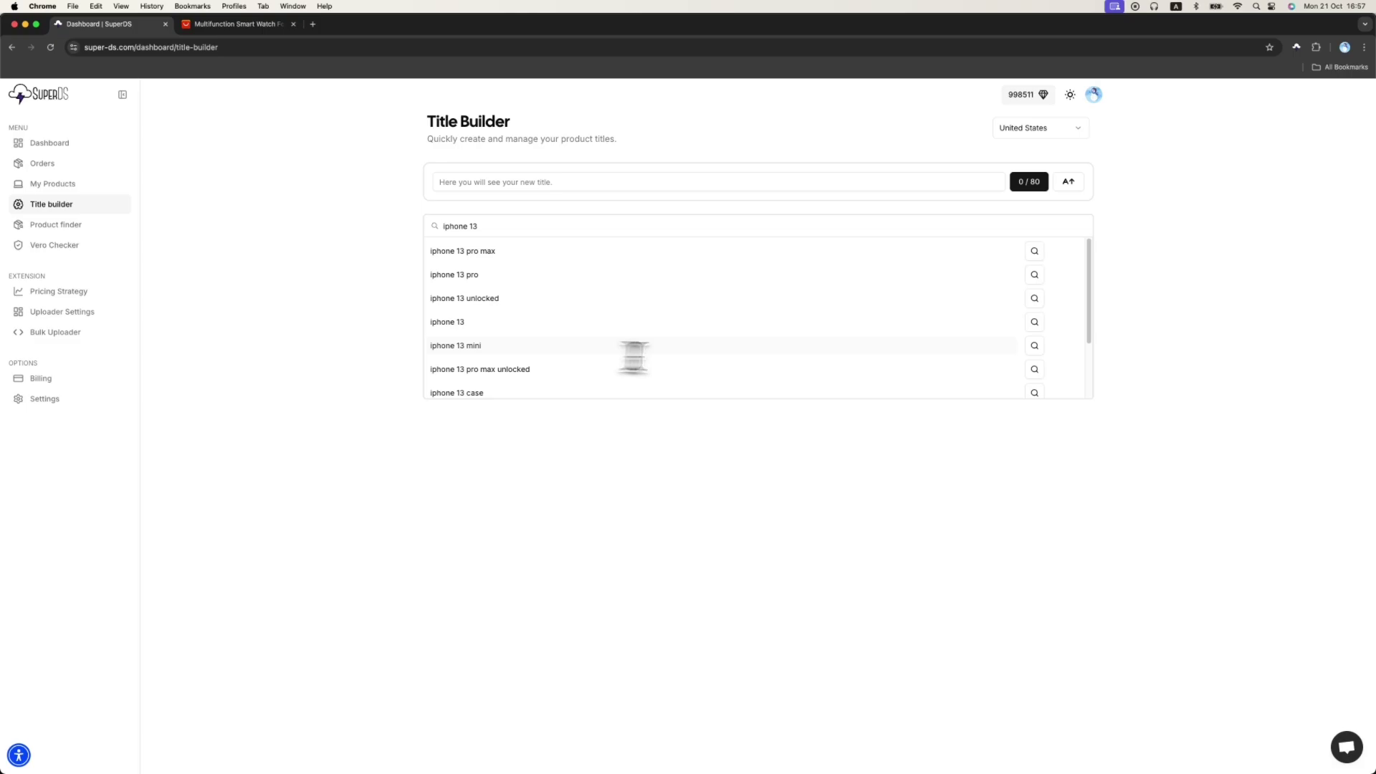
Step: Extend to 'iphone 13 mini', add 'leather case', and capitalise to 'Iphone 13 Mini Leather Case'
click(1035, 346)
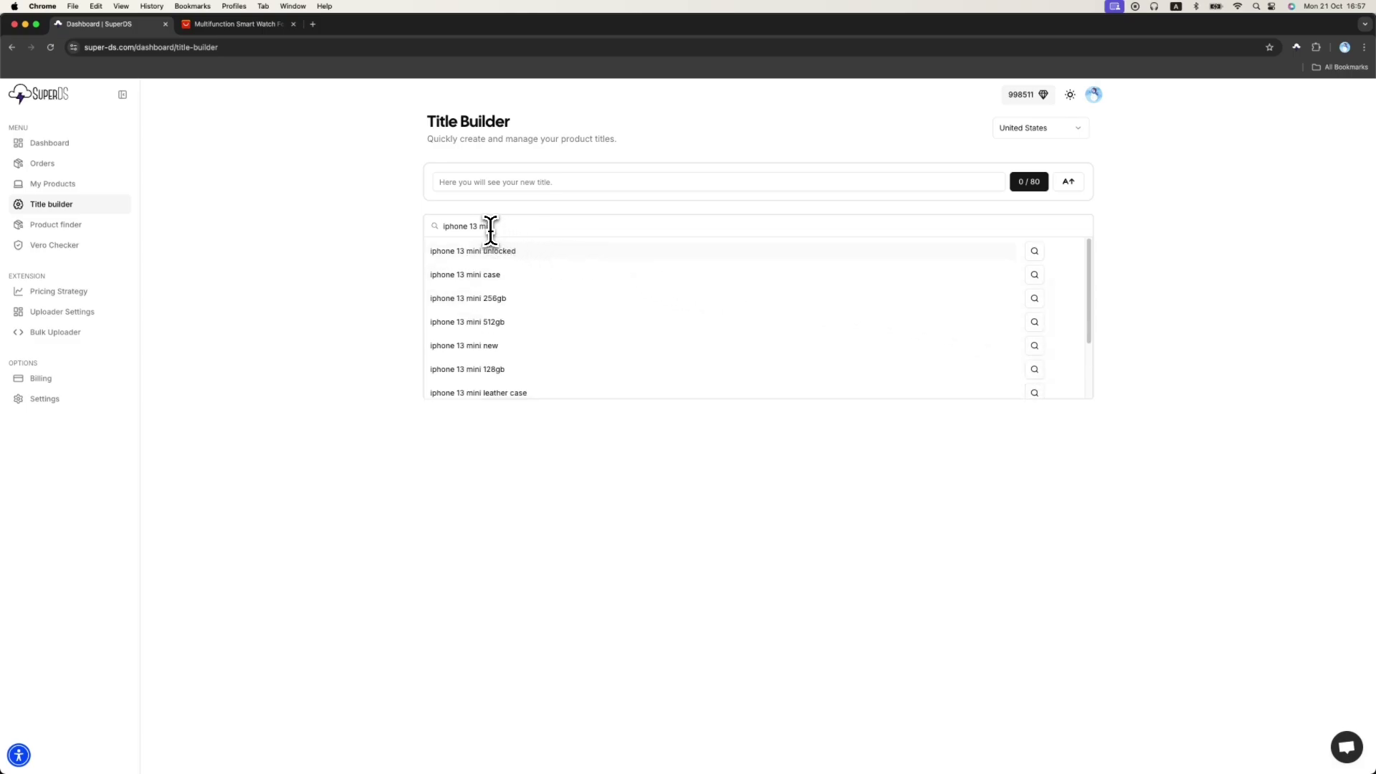
drag(493, 226, 439, 227)
scroll(502, 301, down, 2)
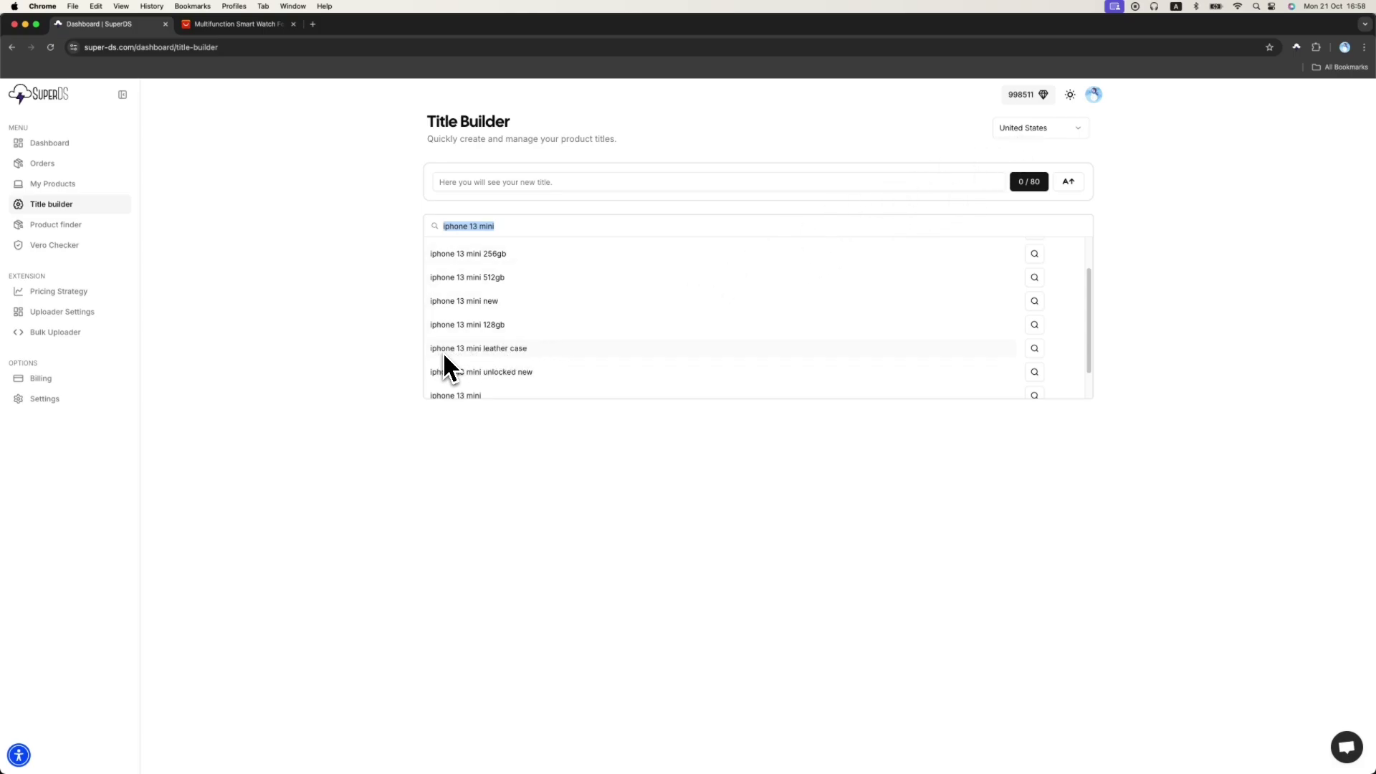
click(532, 352)
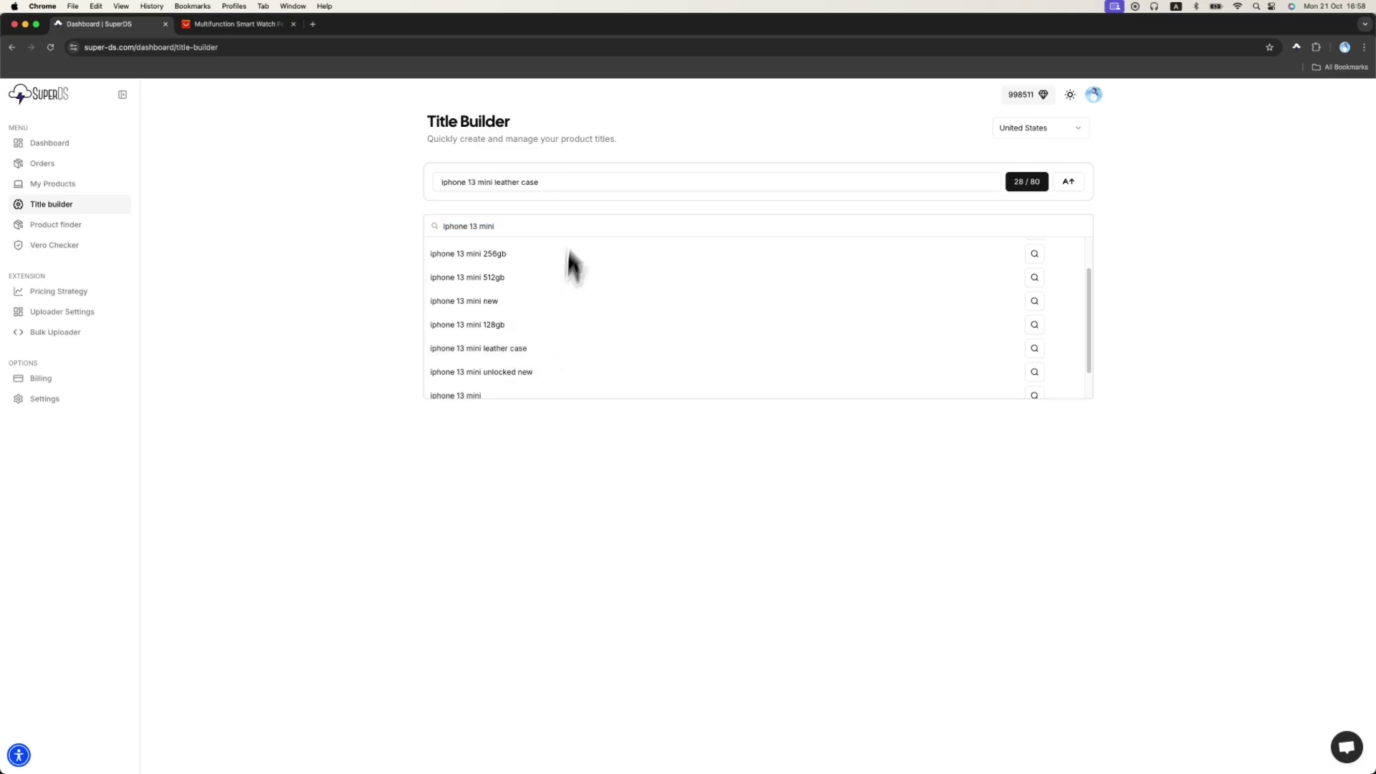
click(1068, 182)
drag(560, 183, 426, 185)
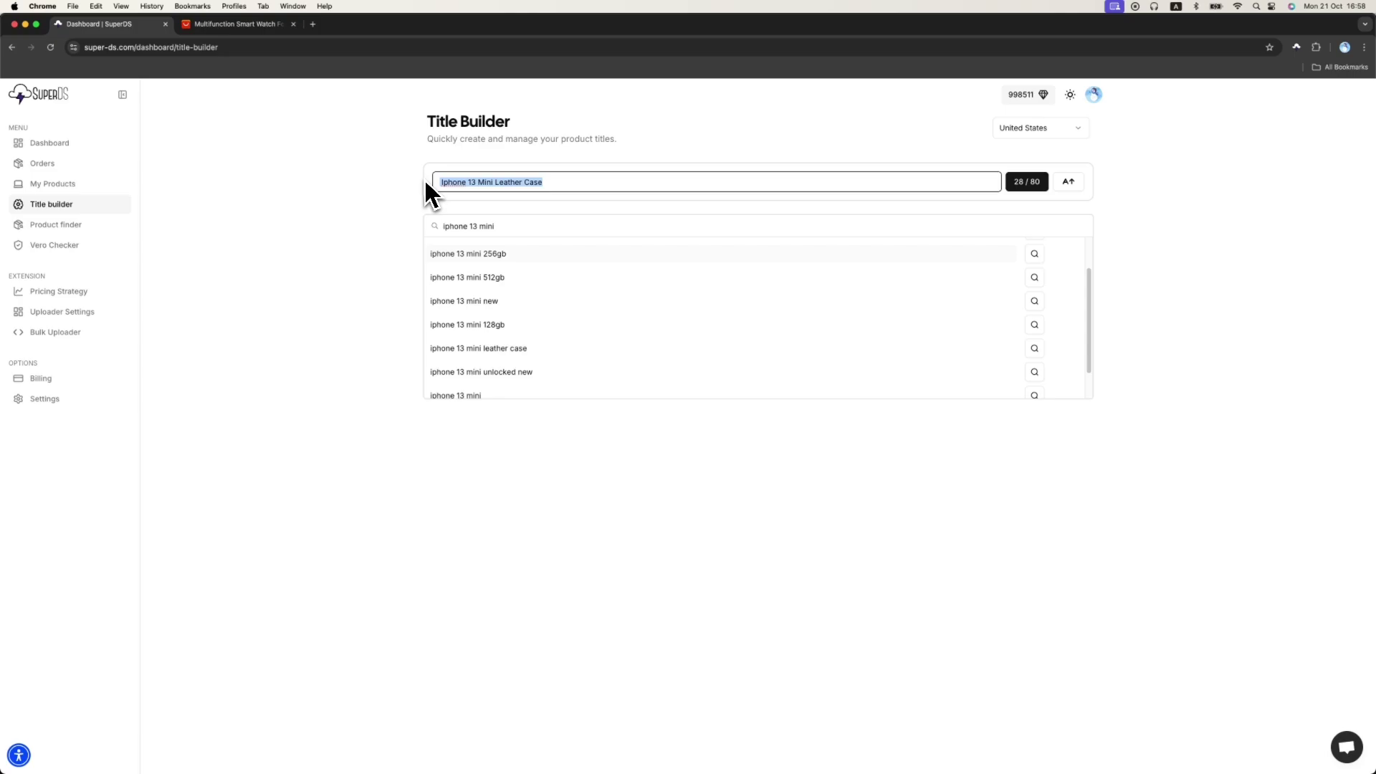
click(427, 179)
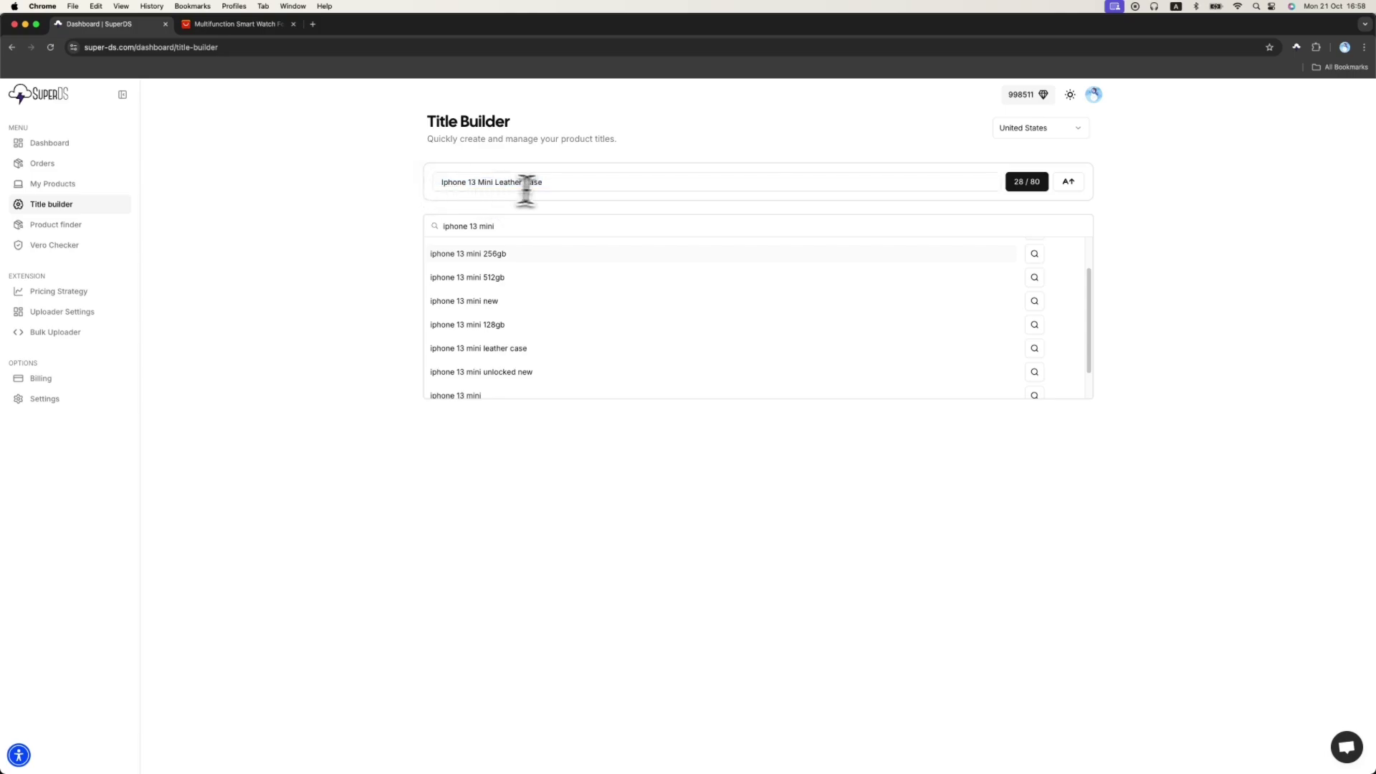
drag(525, 190, 412, 178)
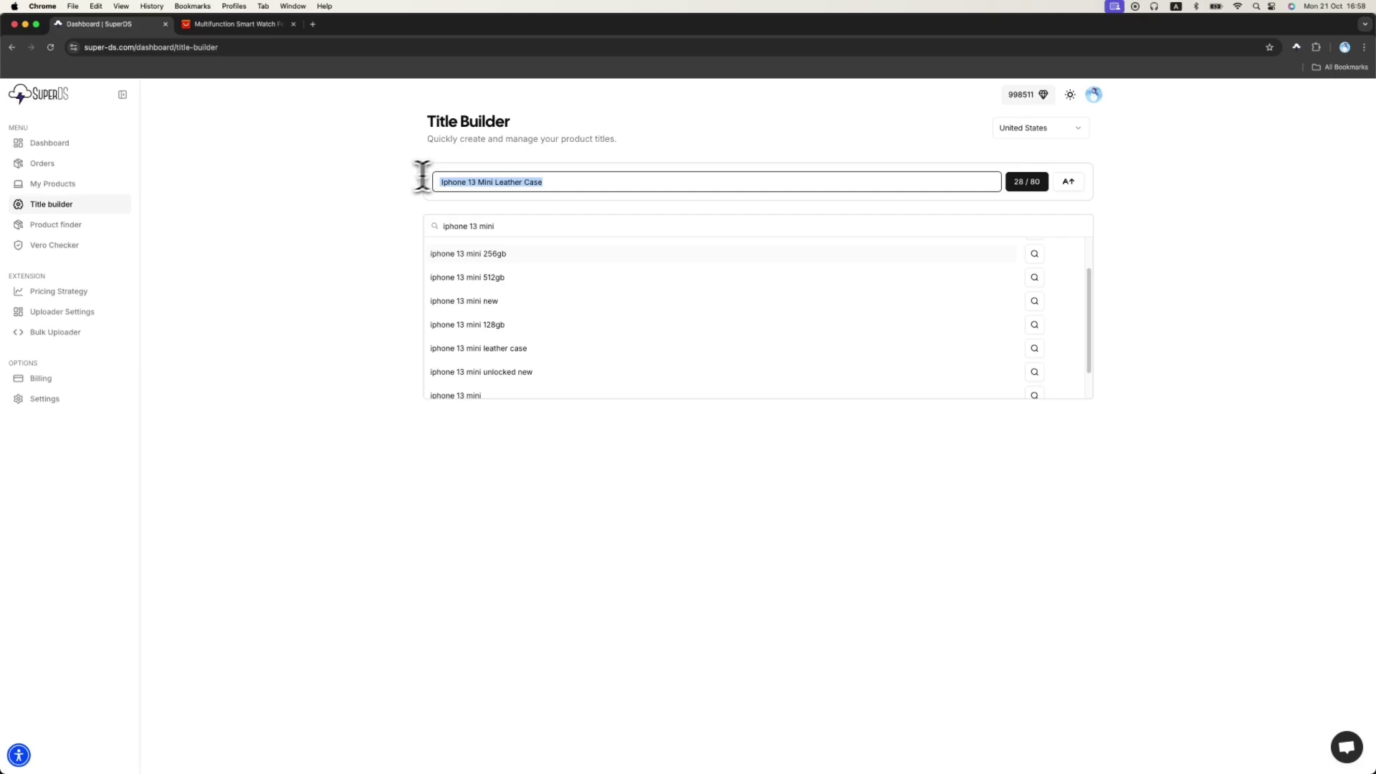
Step: Open the Product finder, view and close coin packs, and cancel the 125-coin Hot Products purchase
click(70, 228)
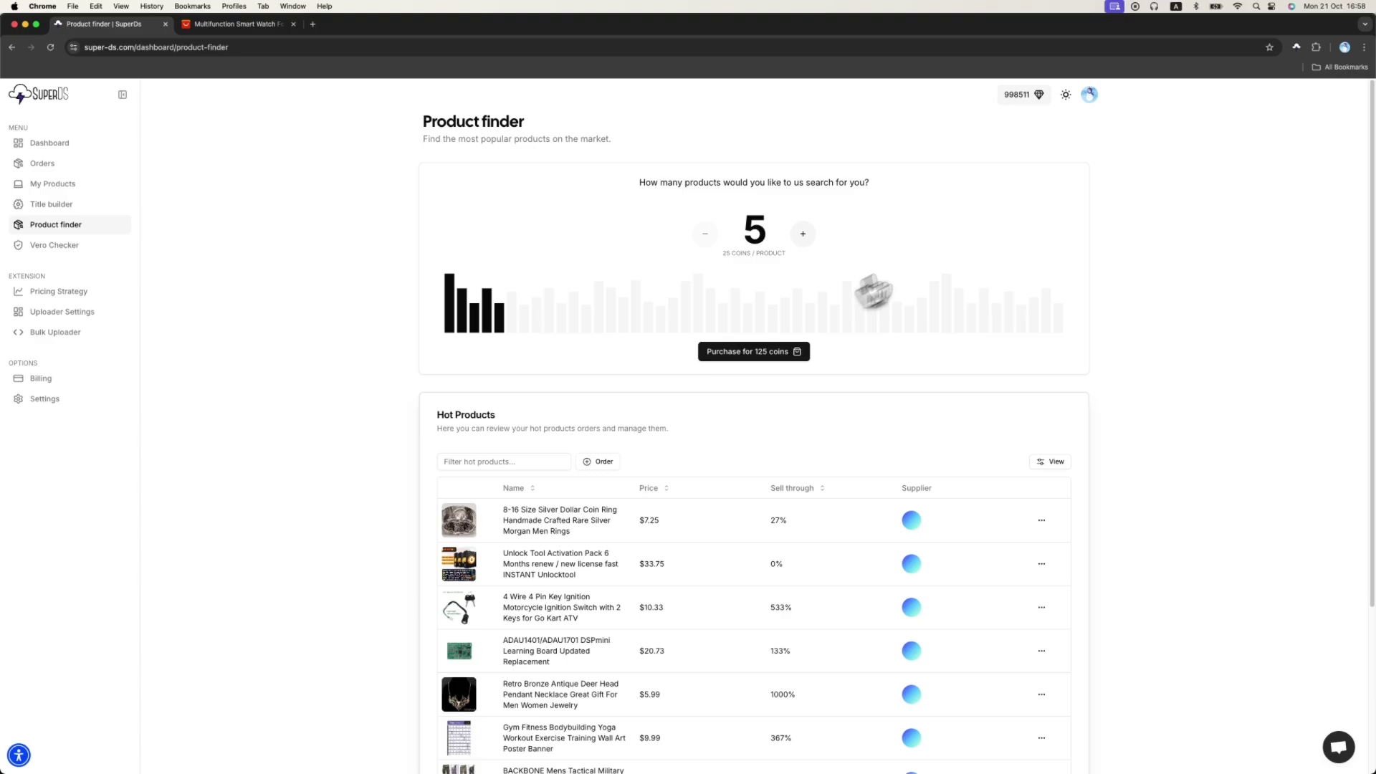
click(1025, 99)
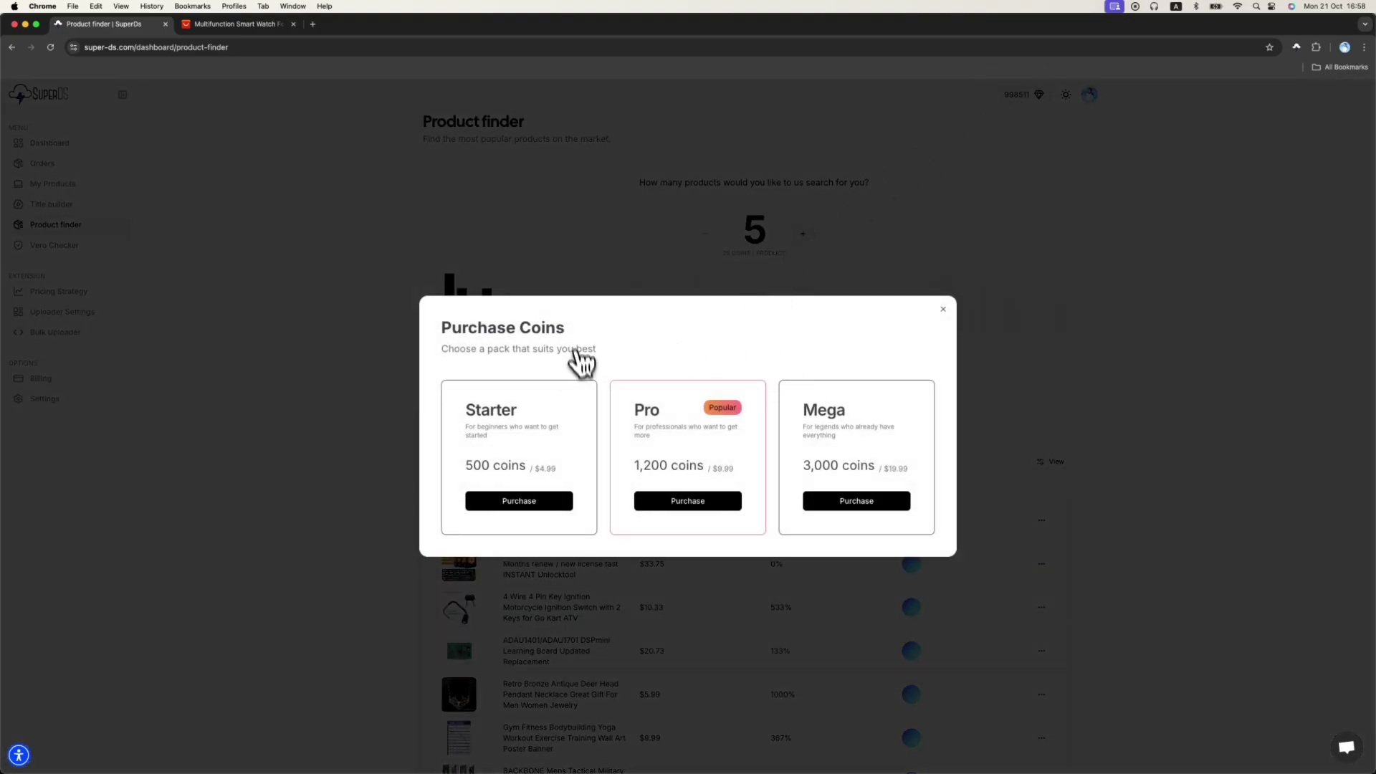
click(943, 310)
click(748, 352)
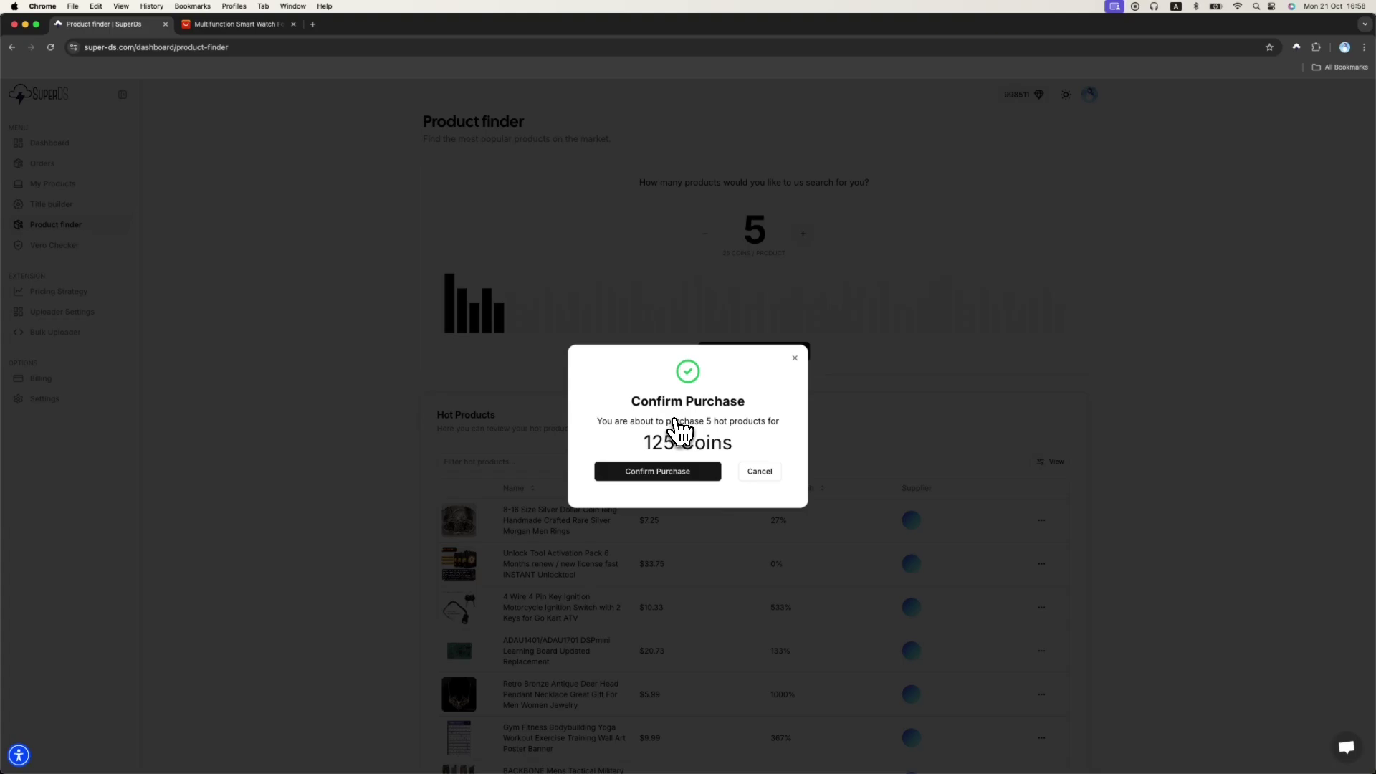
key(Escape)
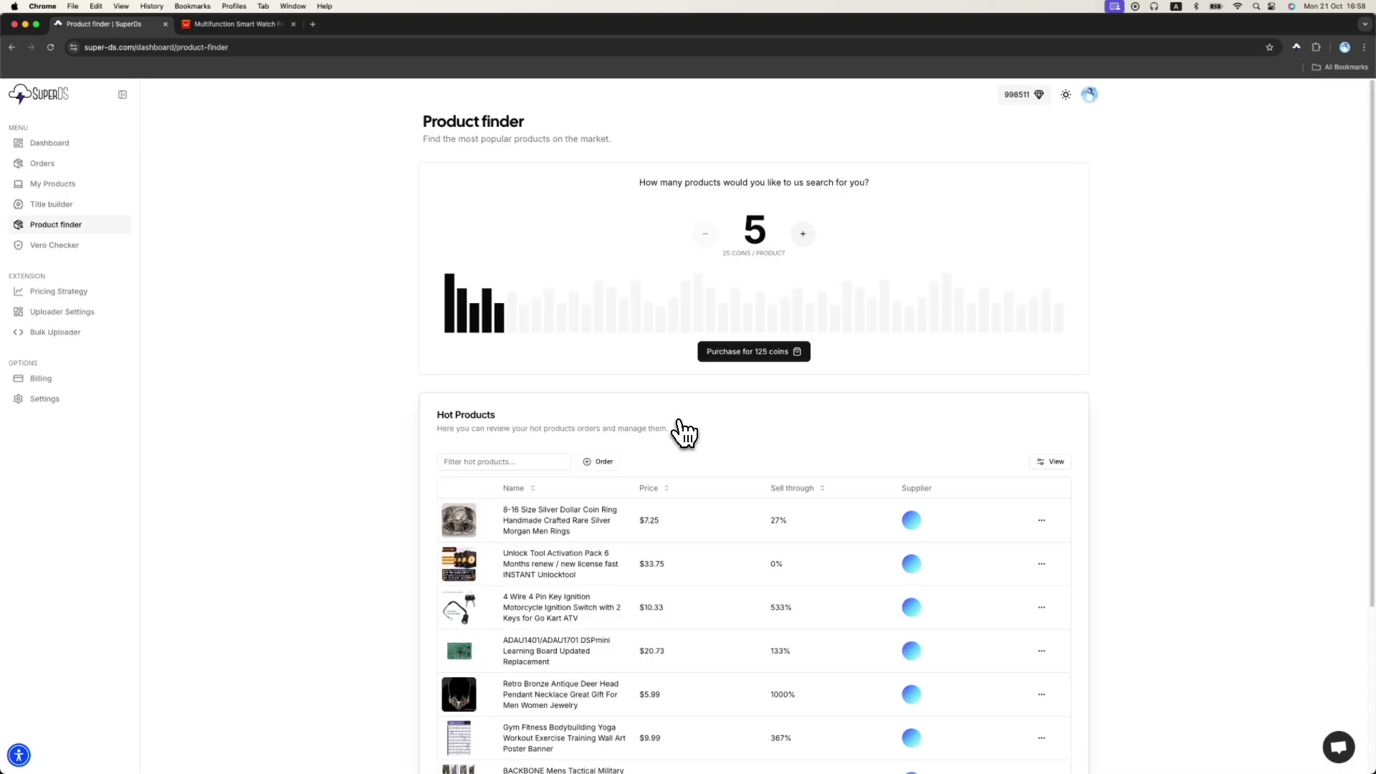
Step: Check 'new iphone 12 apple or nike or adidas' in the Vero Checker, flagging iphone, apple, nike, adidas
click(66, 245)
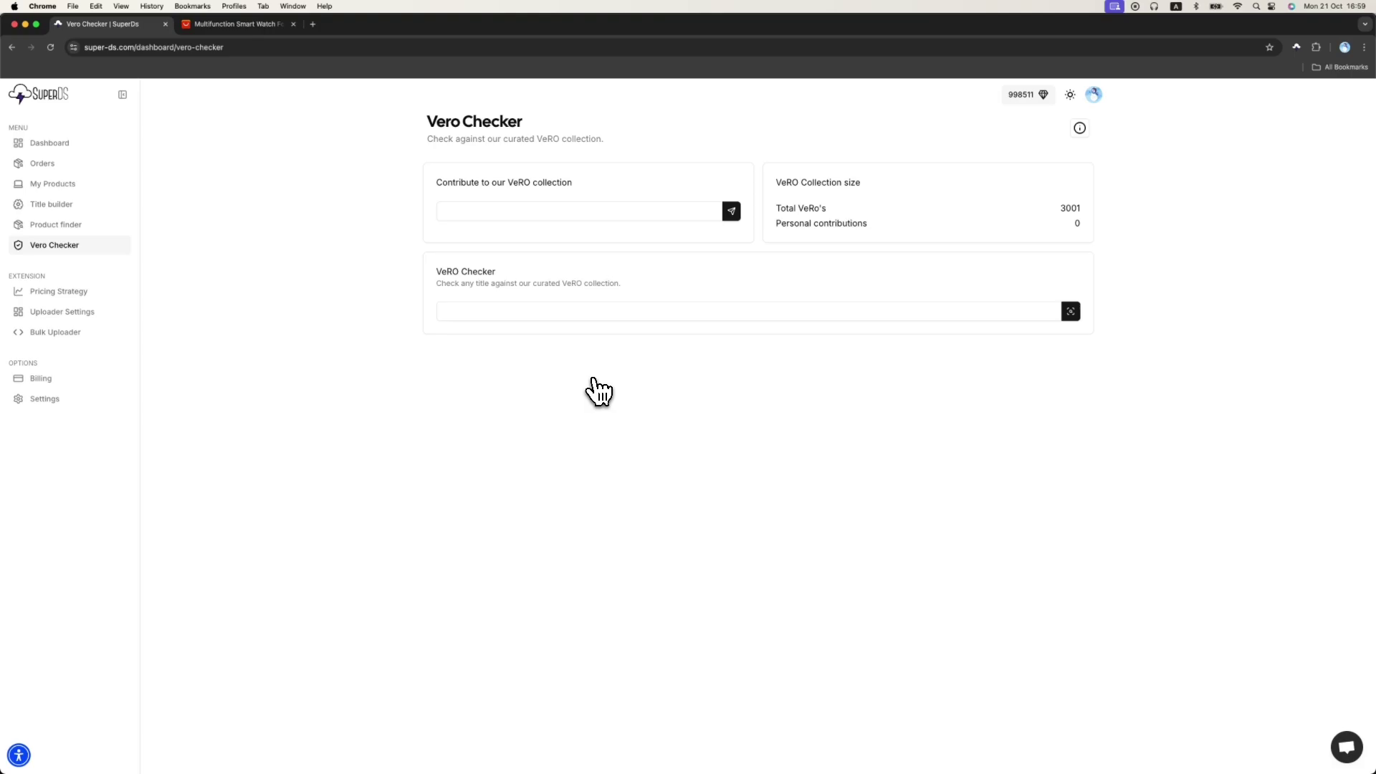
click(577, 314)
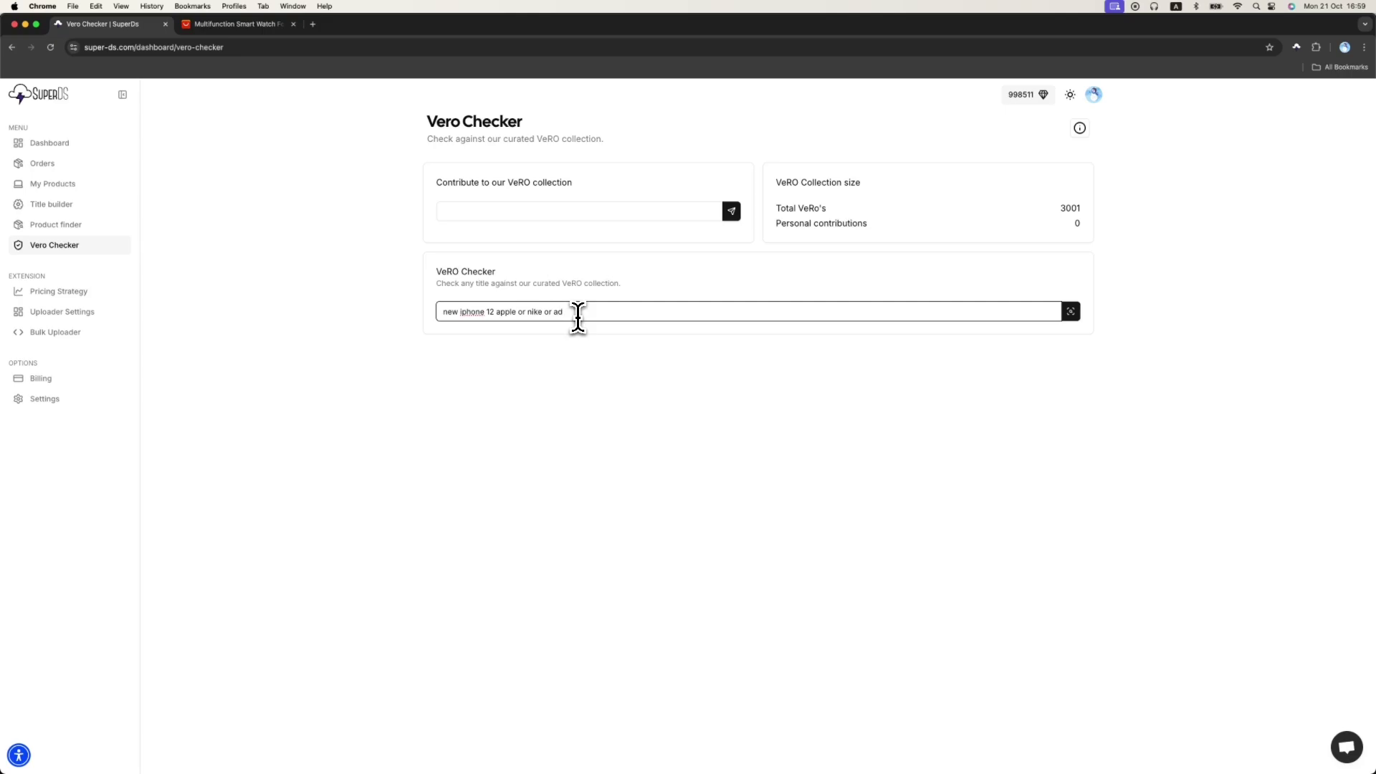
click(1070, 312)
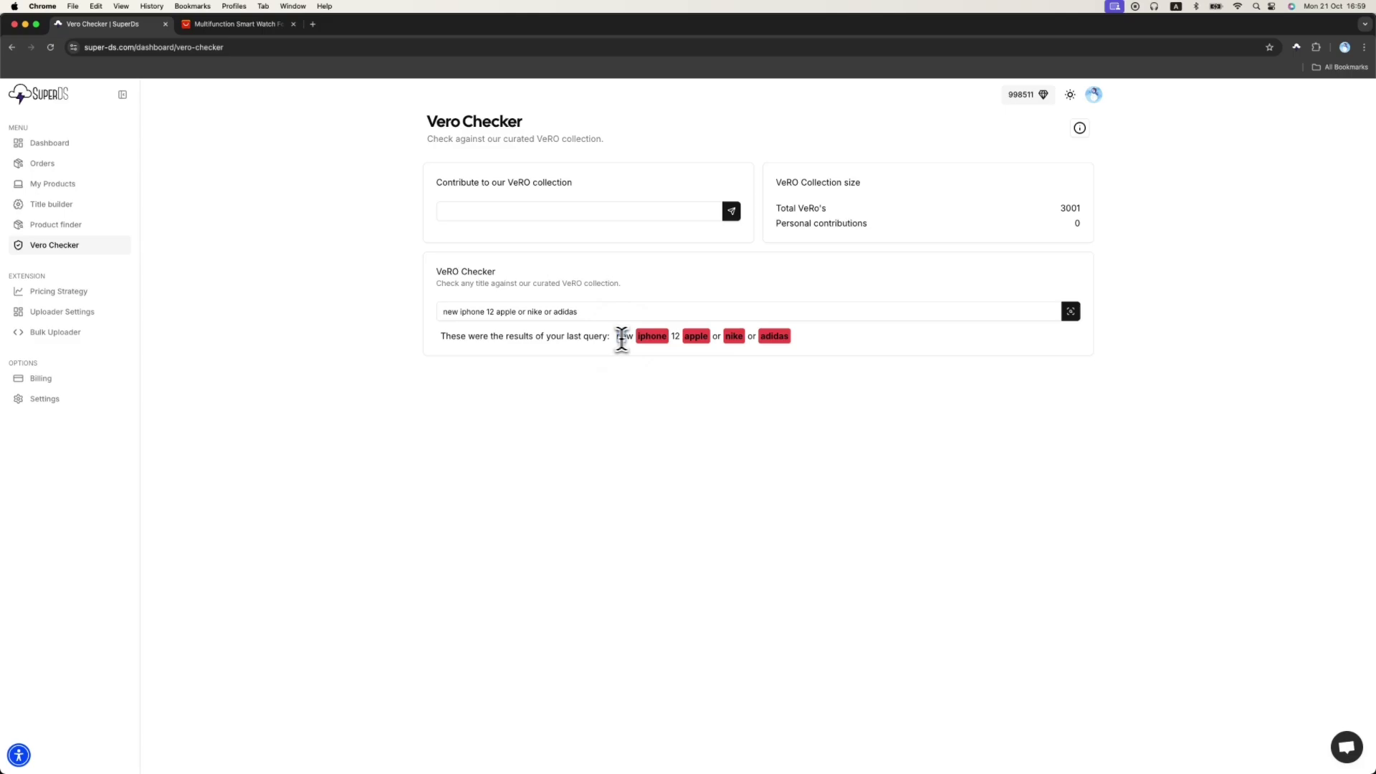
drag(616, 337, 797, 352)
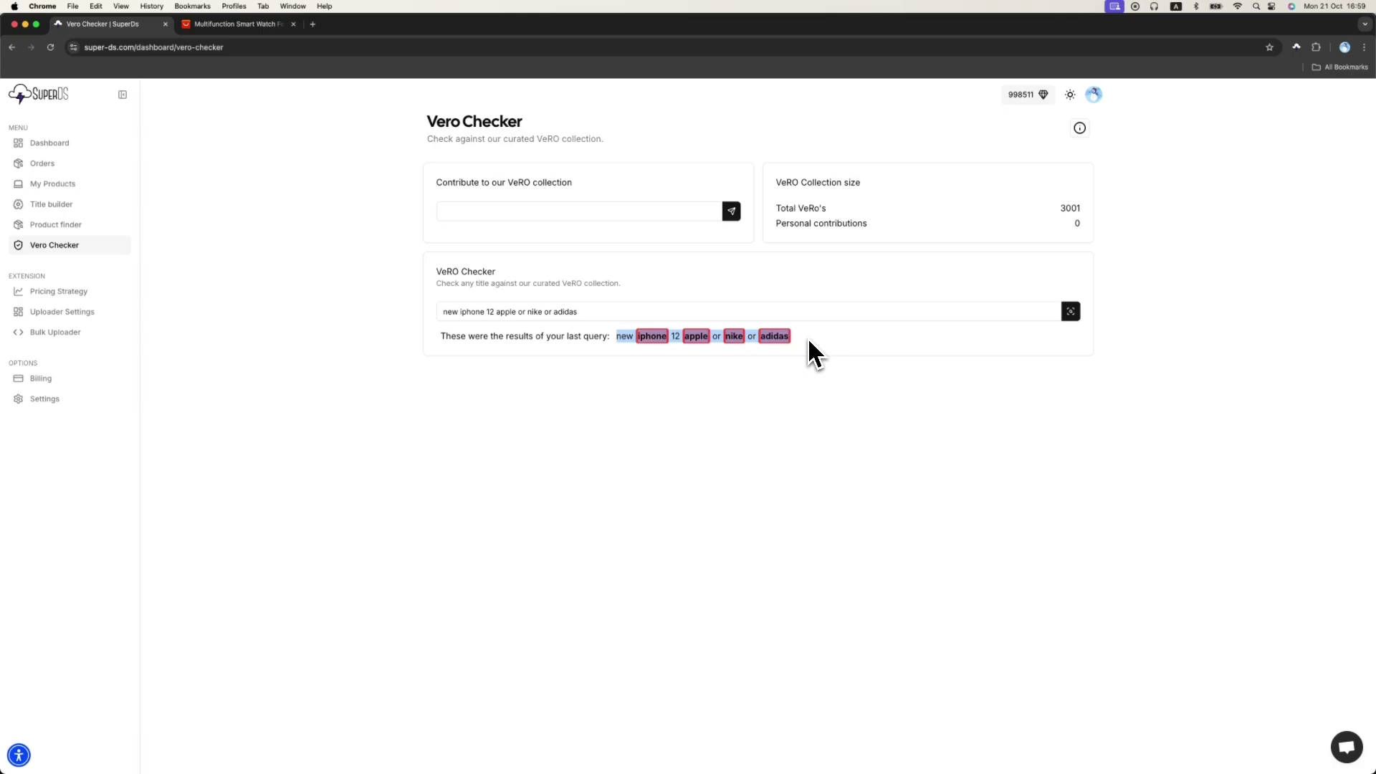
click(809, 339)
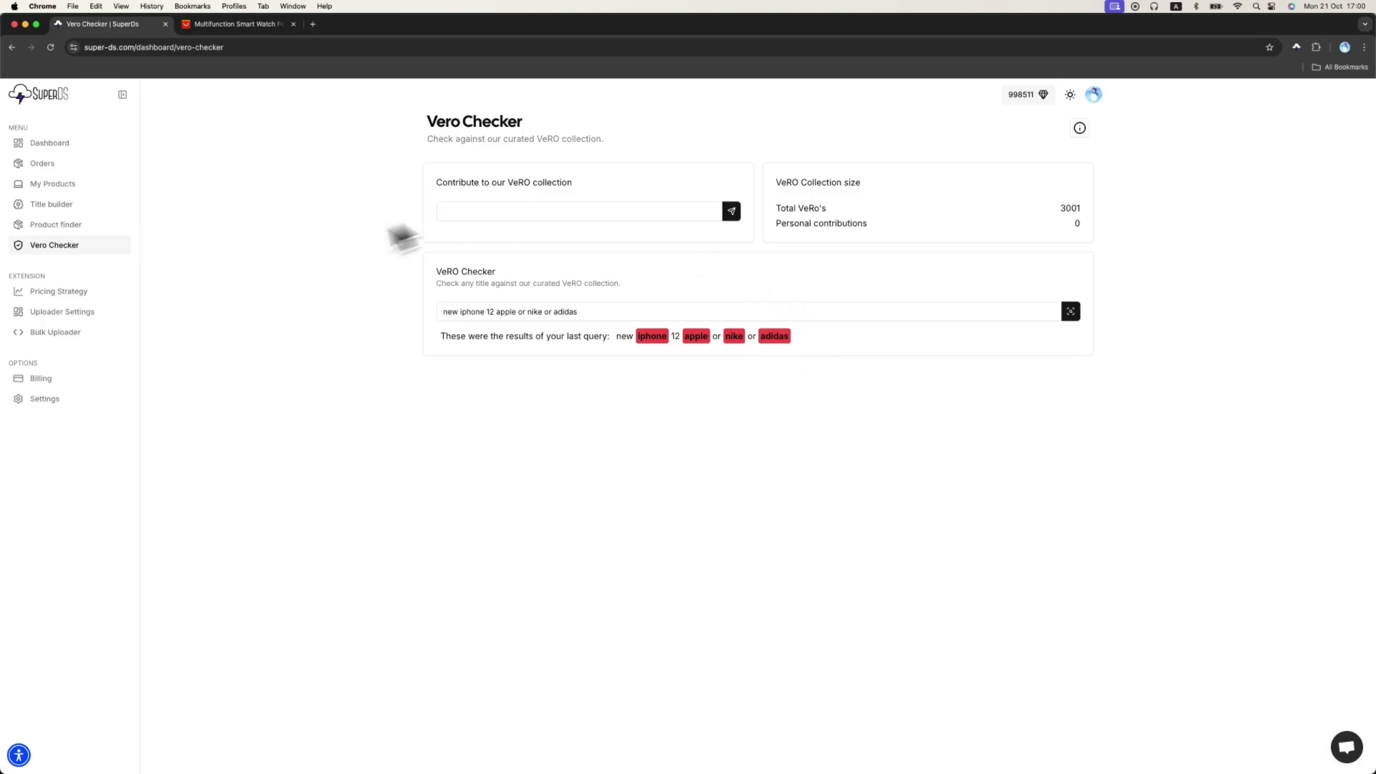
Step: Open the pricing strategy, add a third price range, and leave the first range unchanged
click(68, 294)
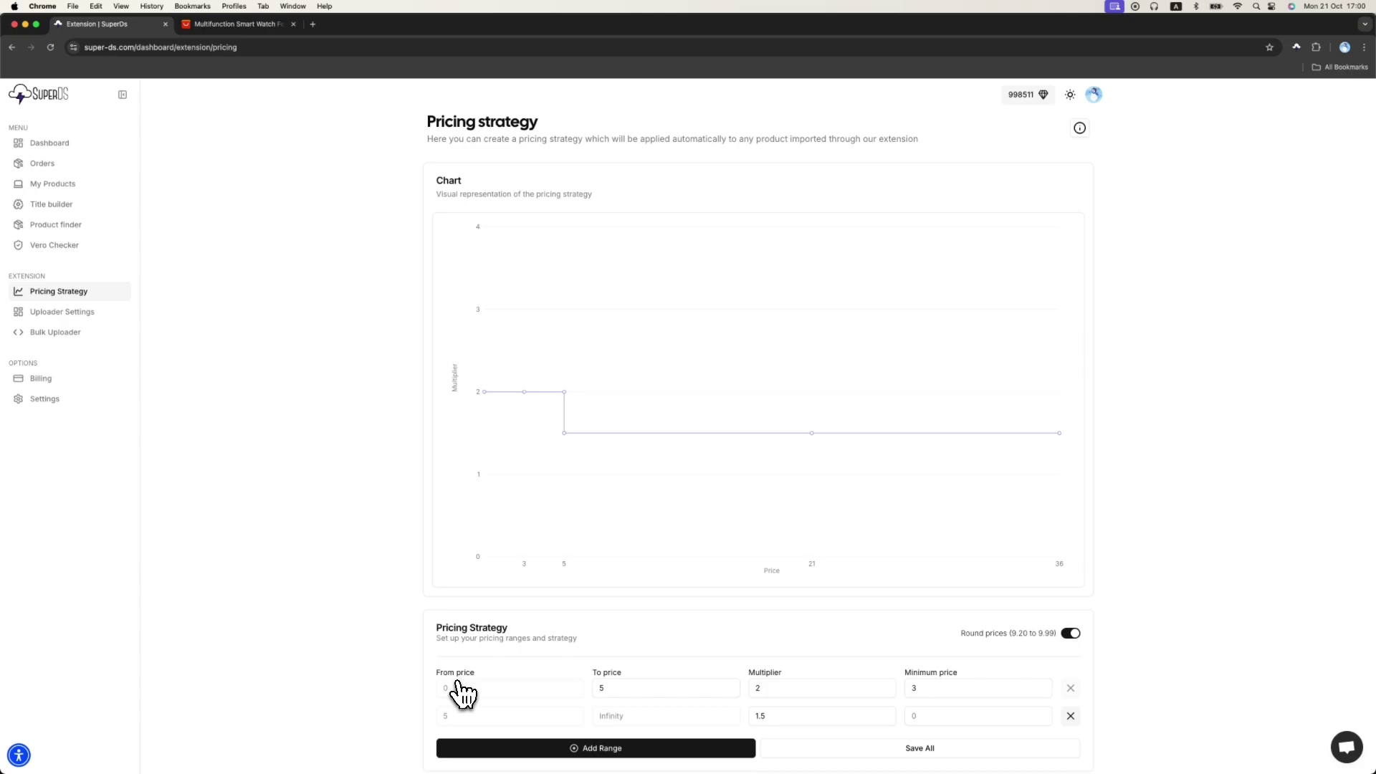
click(513, 748)
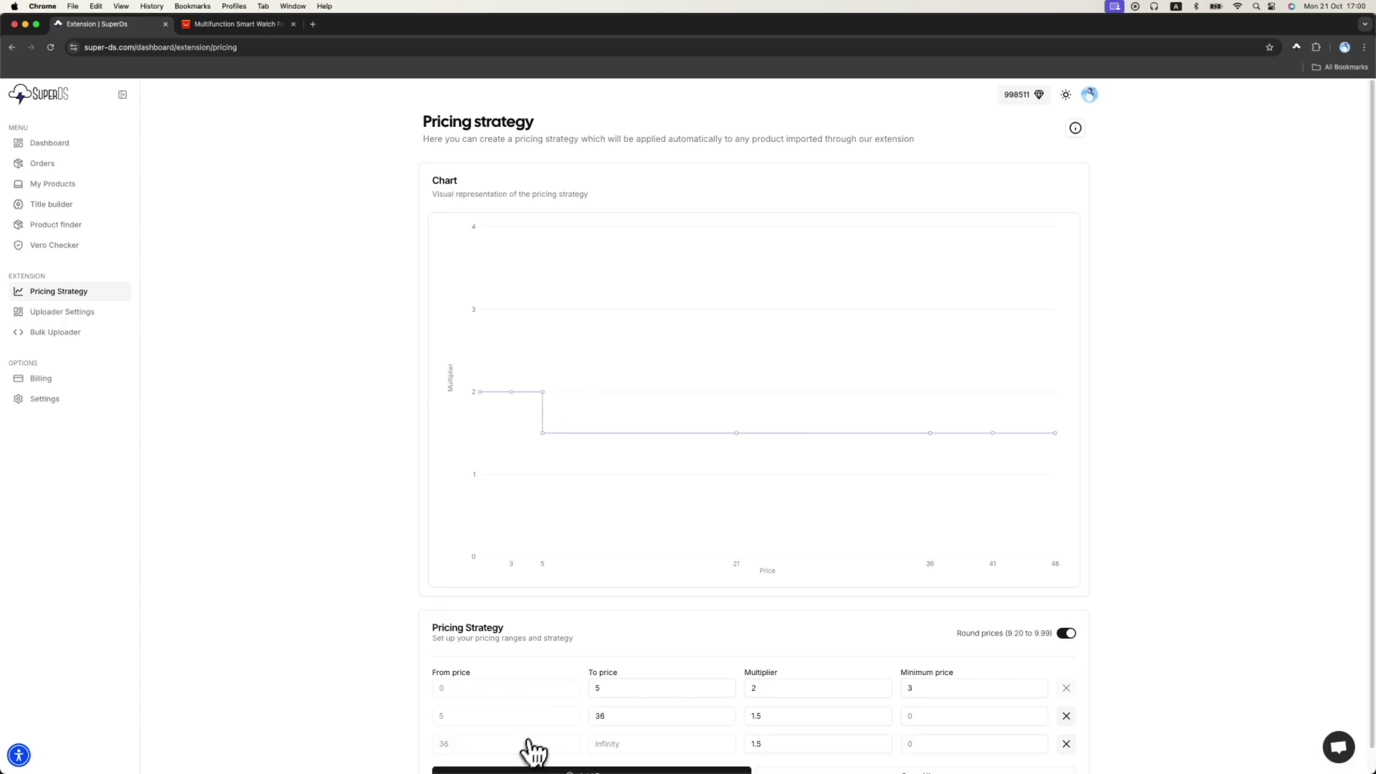
scroll(504, 710, down, 1)
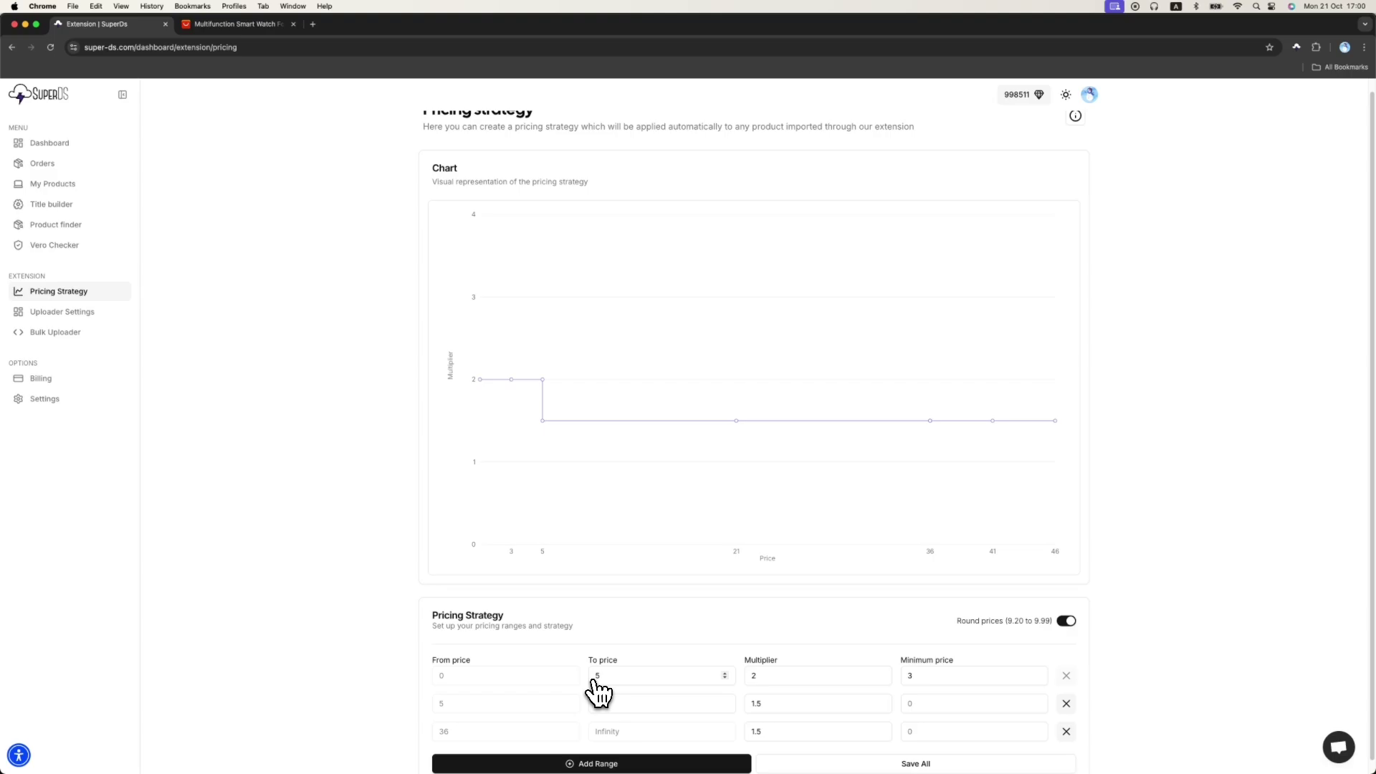
click(750, 675)
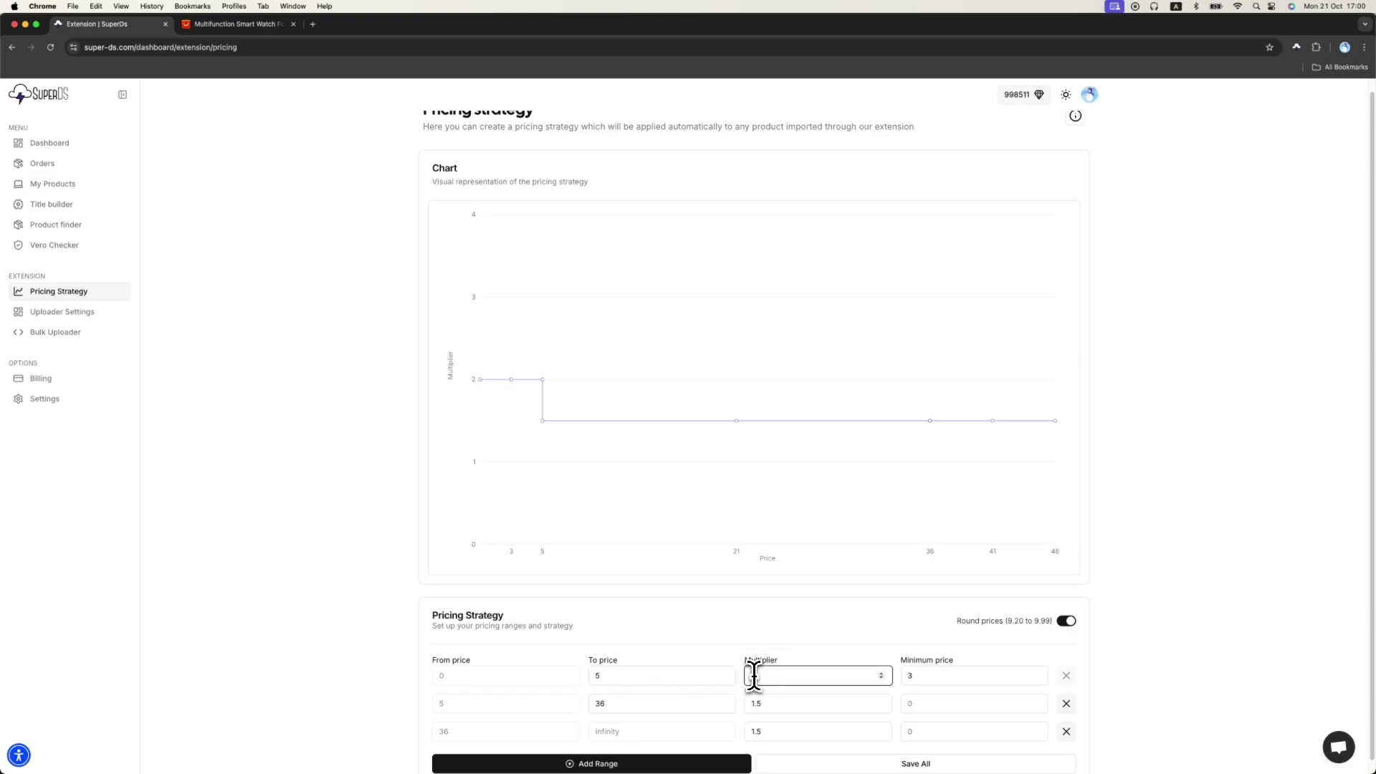
click(931, 677)
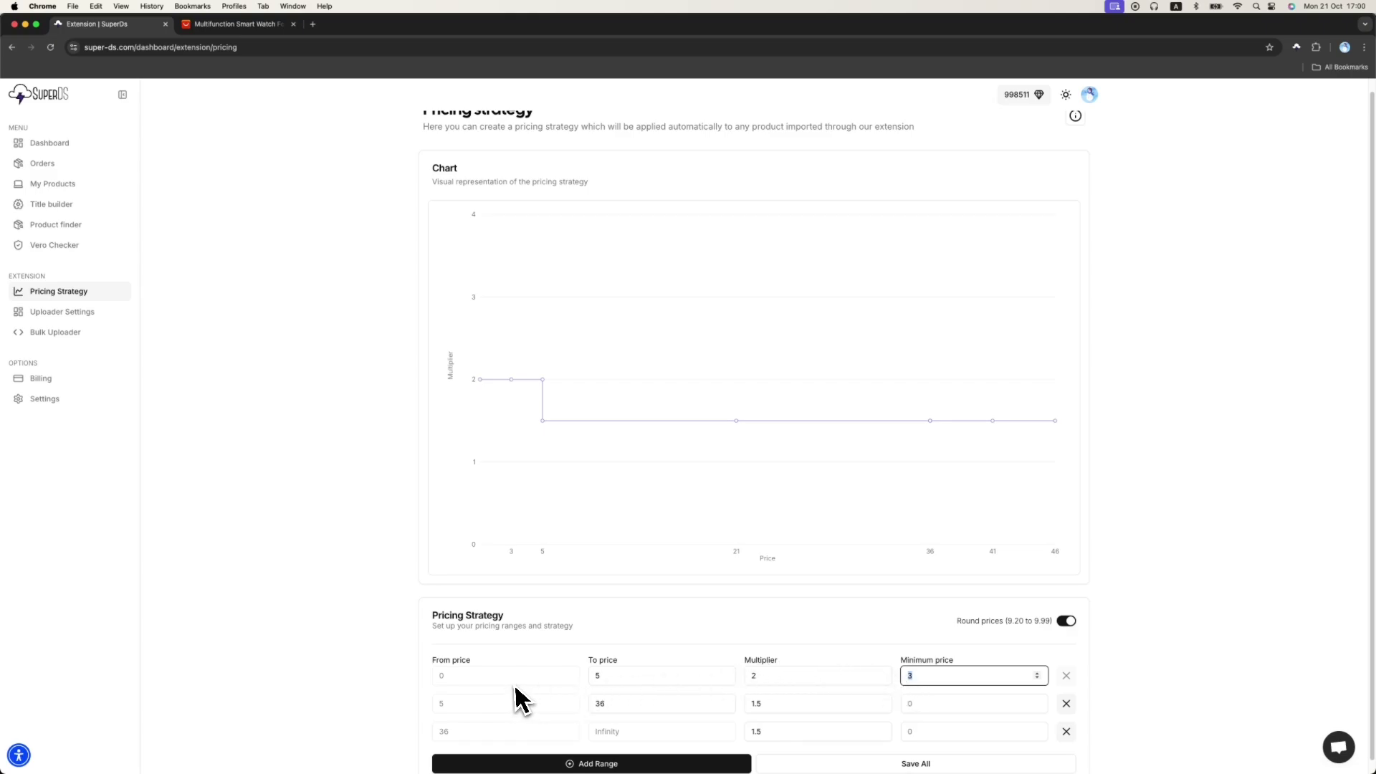
click(811, 677)
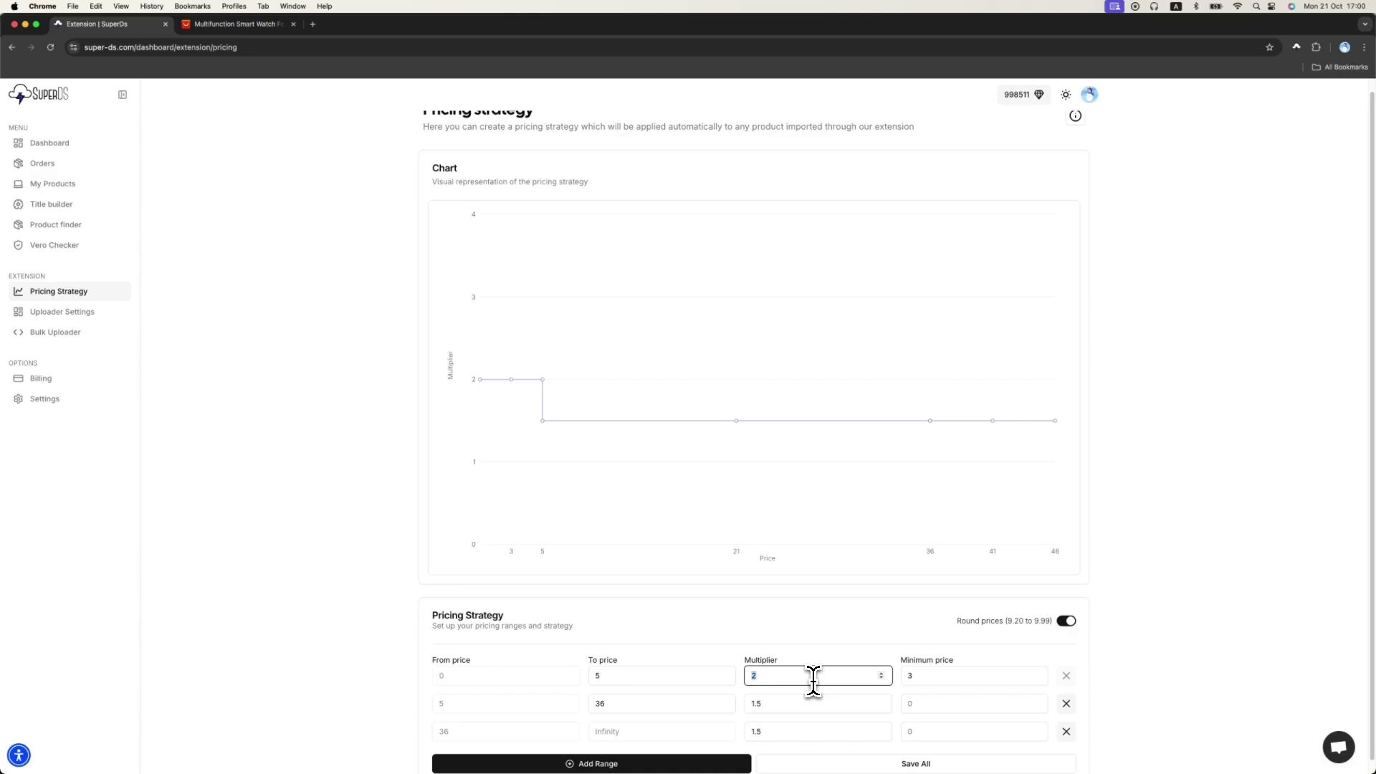
click(919, 654)
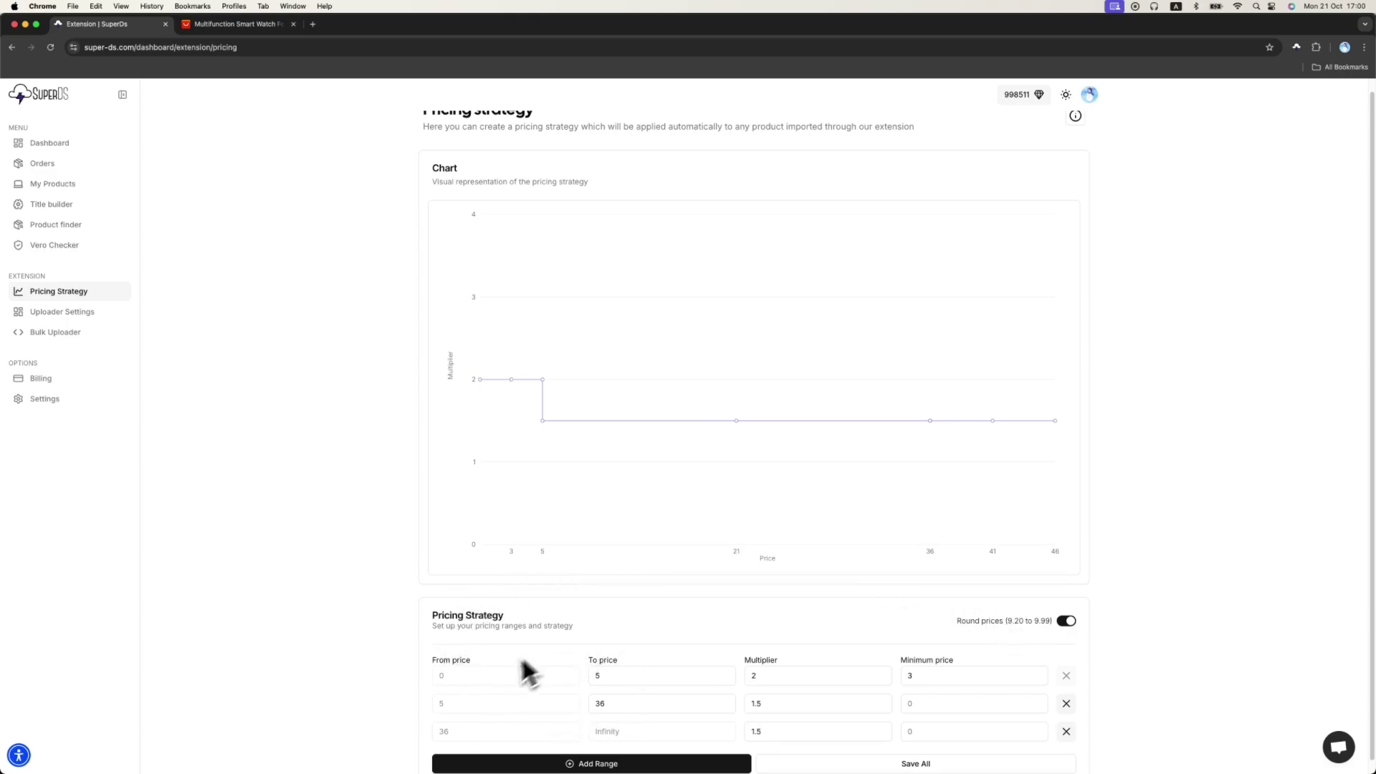
Step: Give the $5–36 range a multiplier of 5 and a minimum price of 15
click(788, 702)
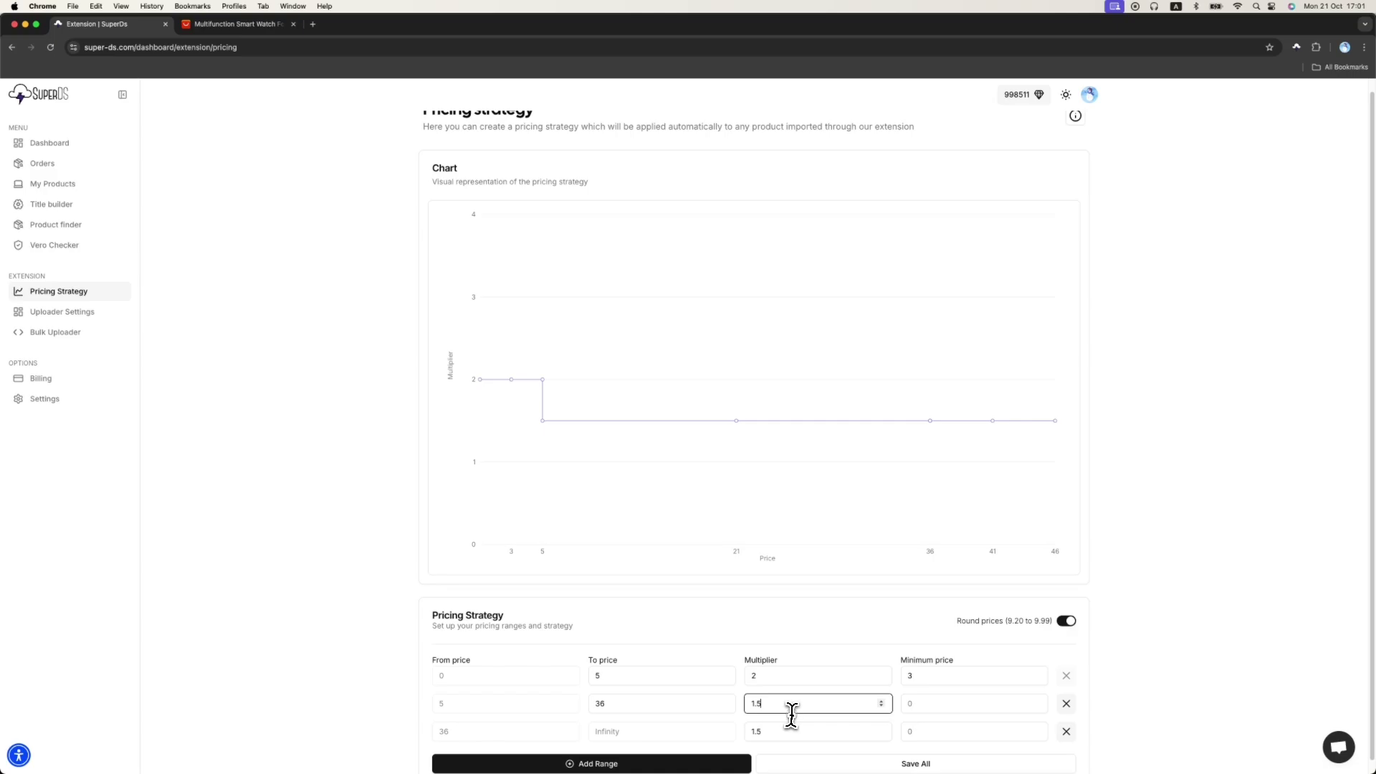
drag(787, 702, 737, 700)
text(5)
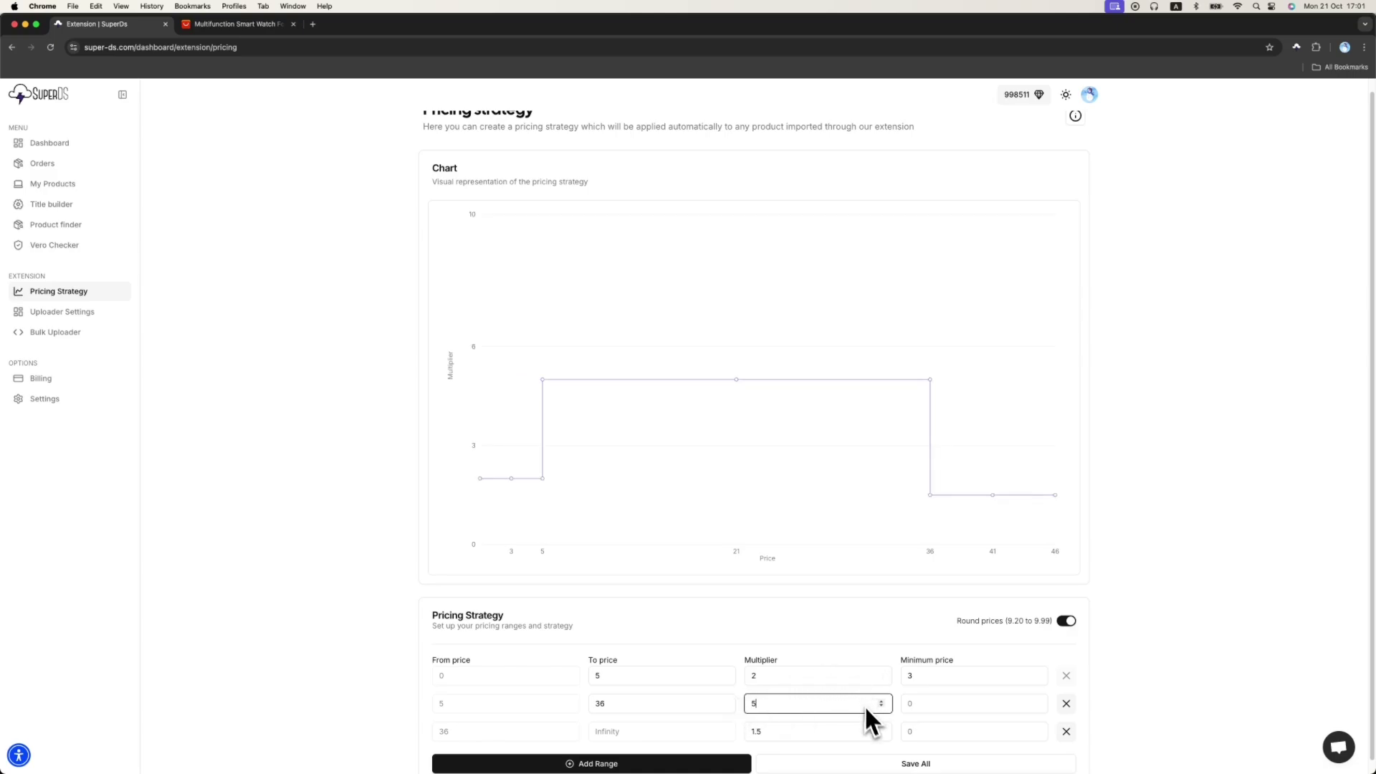
click(932, 704)
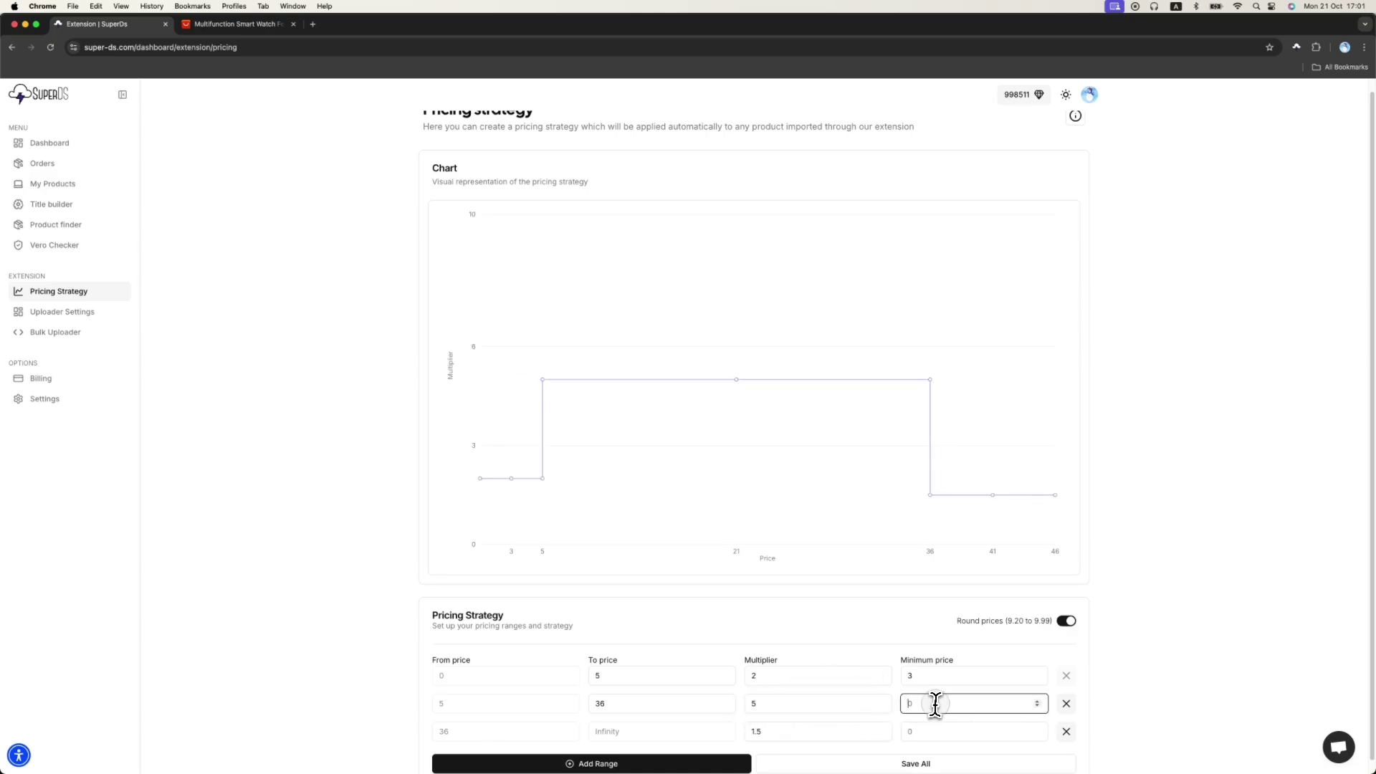
click(855, 640)
scroll(793, 636, down, 1)
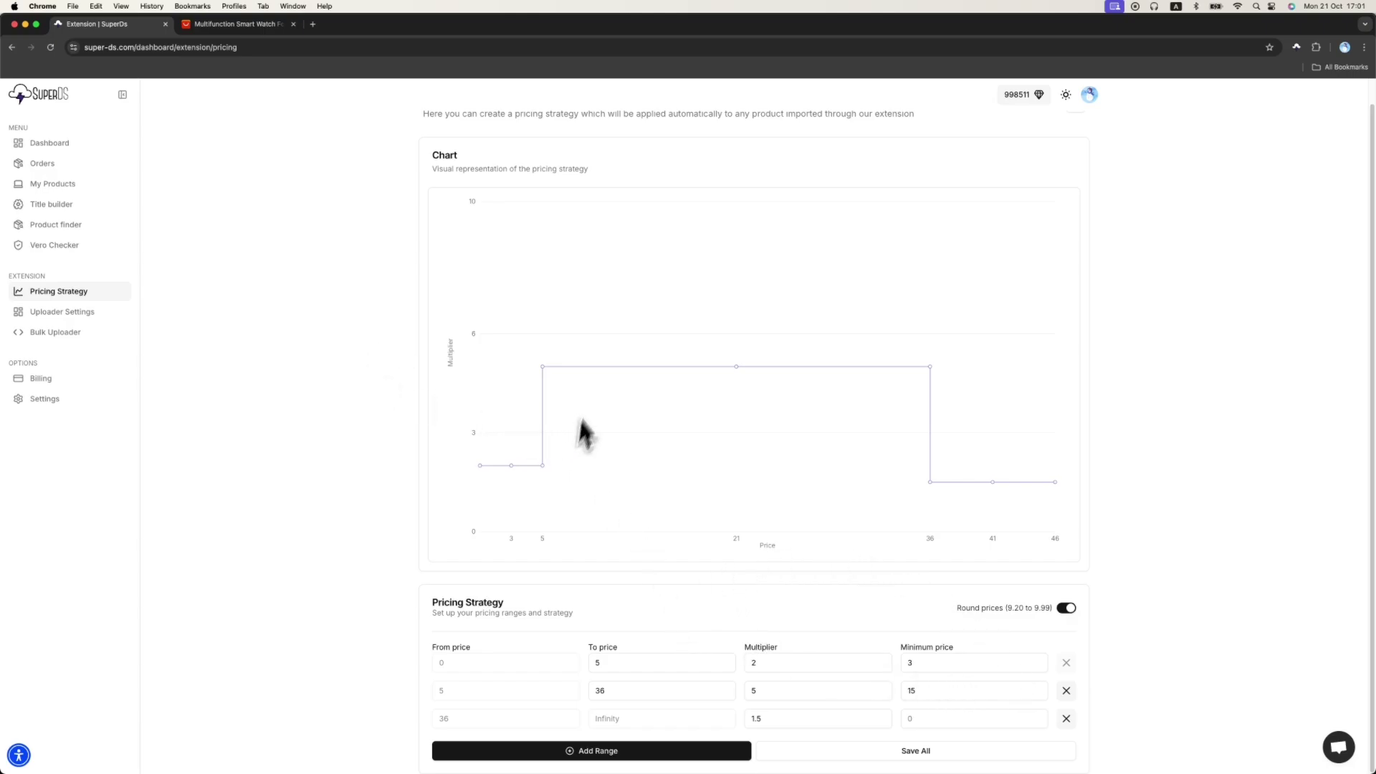
click(65, 317)
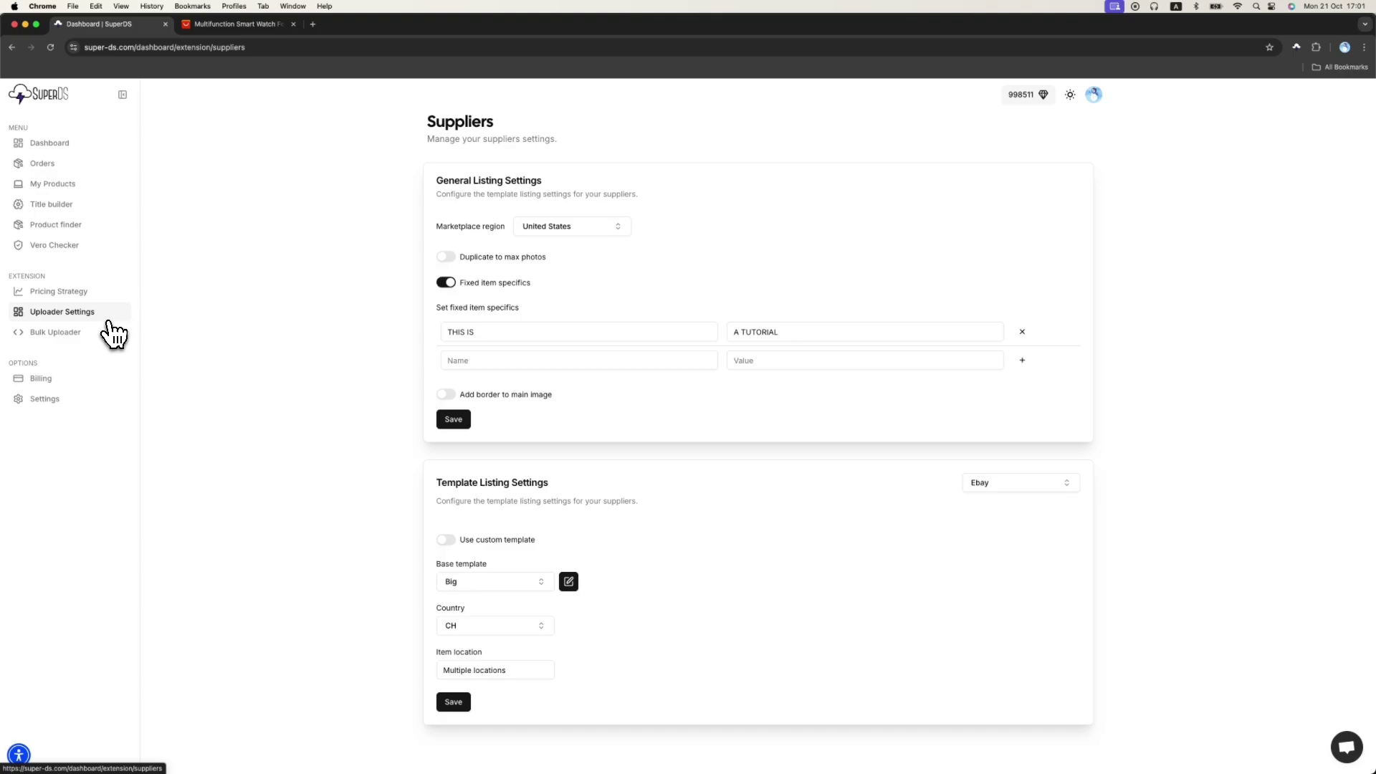
Step: Switch off Fixed item specifics, then open and close Supplier Settings from the extension popup
click(452, 283)
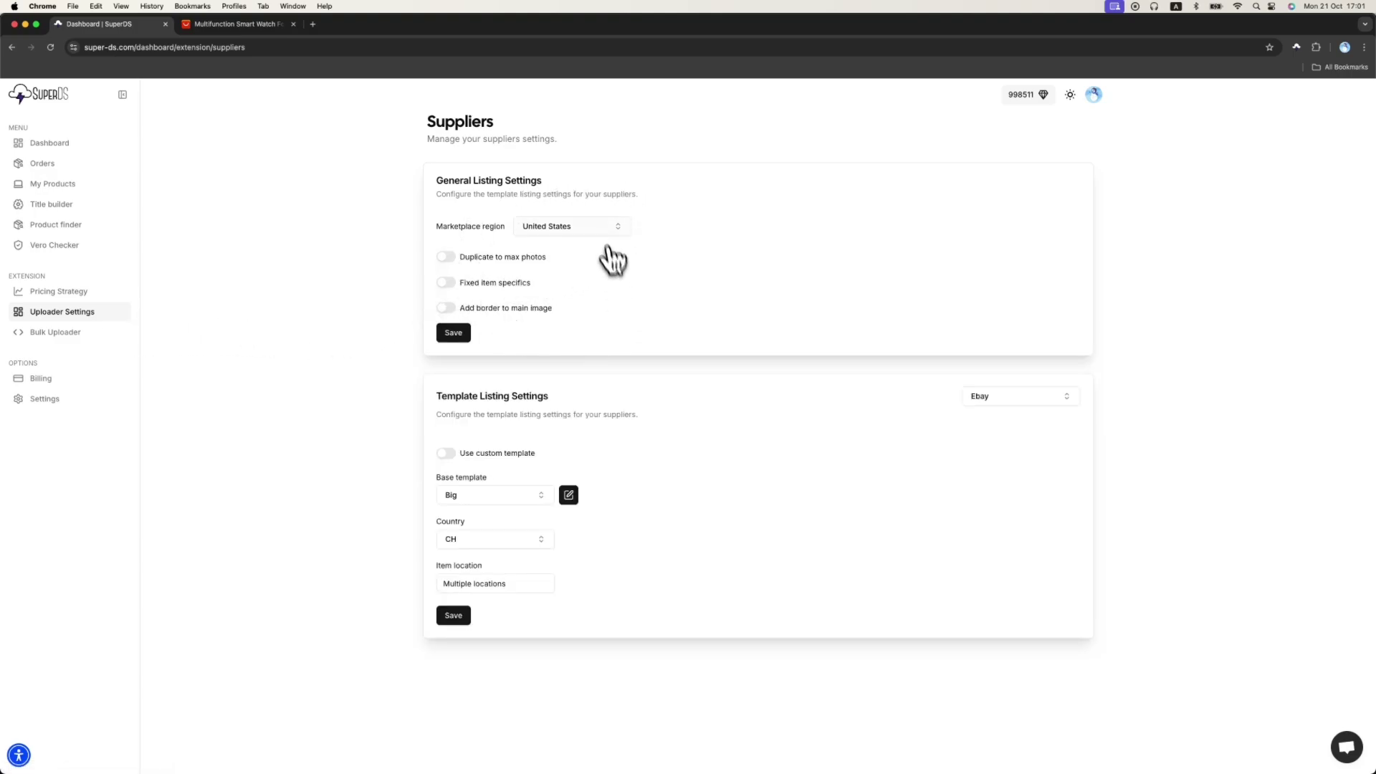
click(1298, 47)
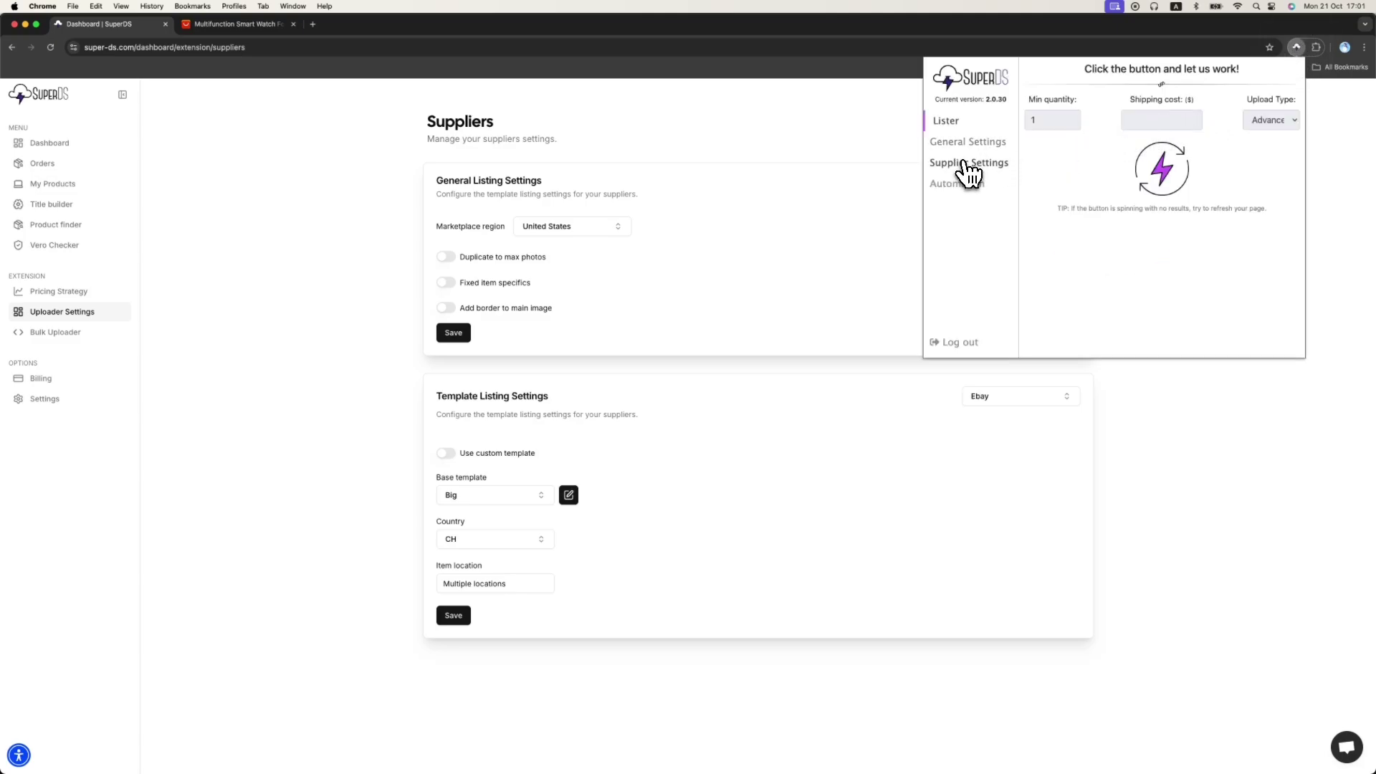
click(967, 160)
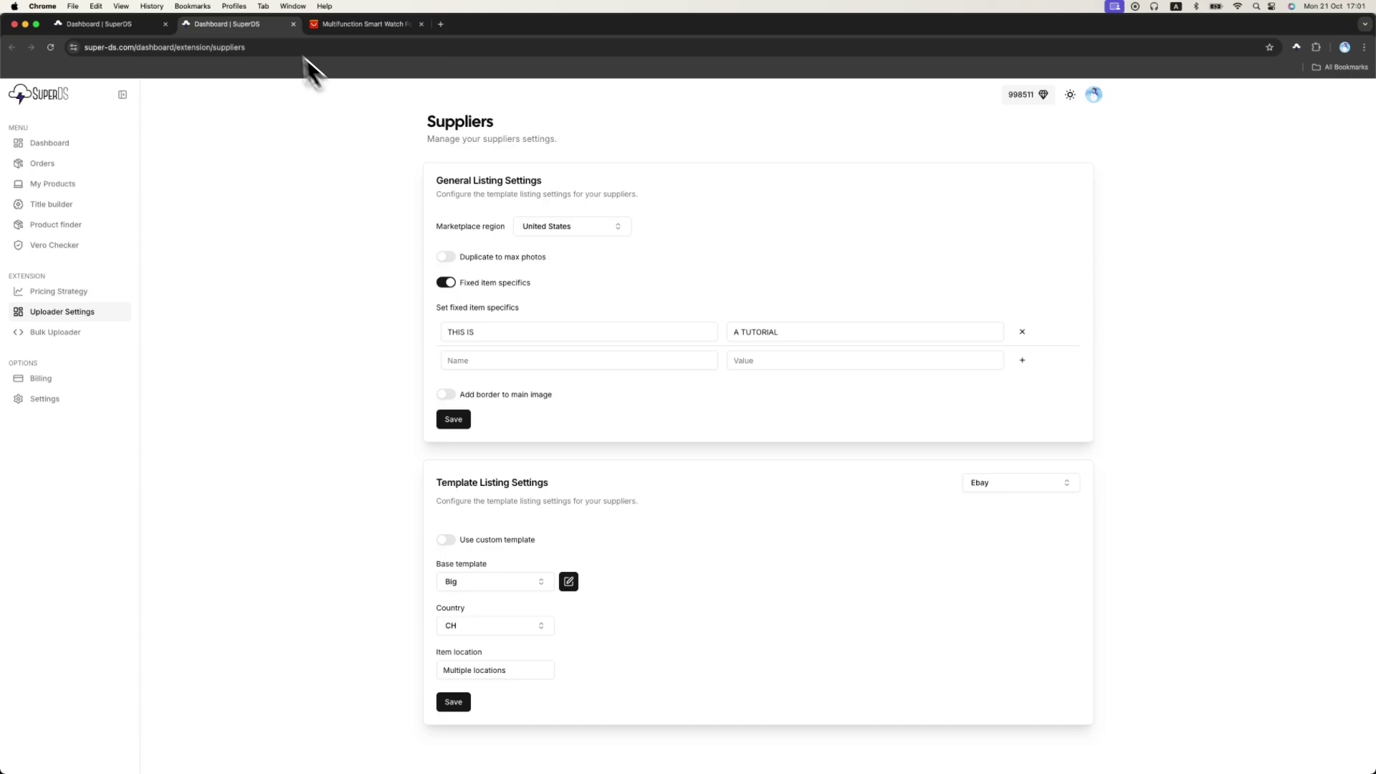
key(super+w)
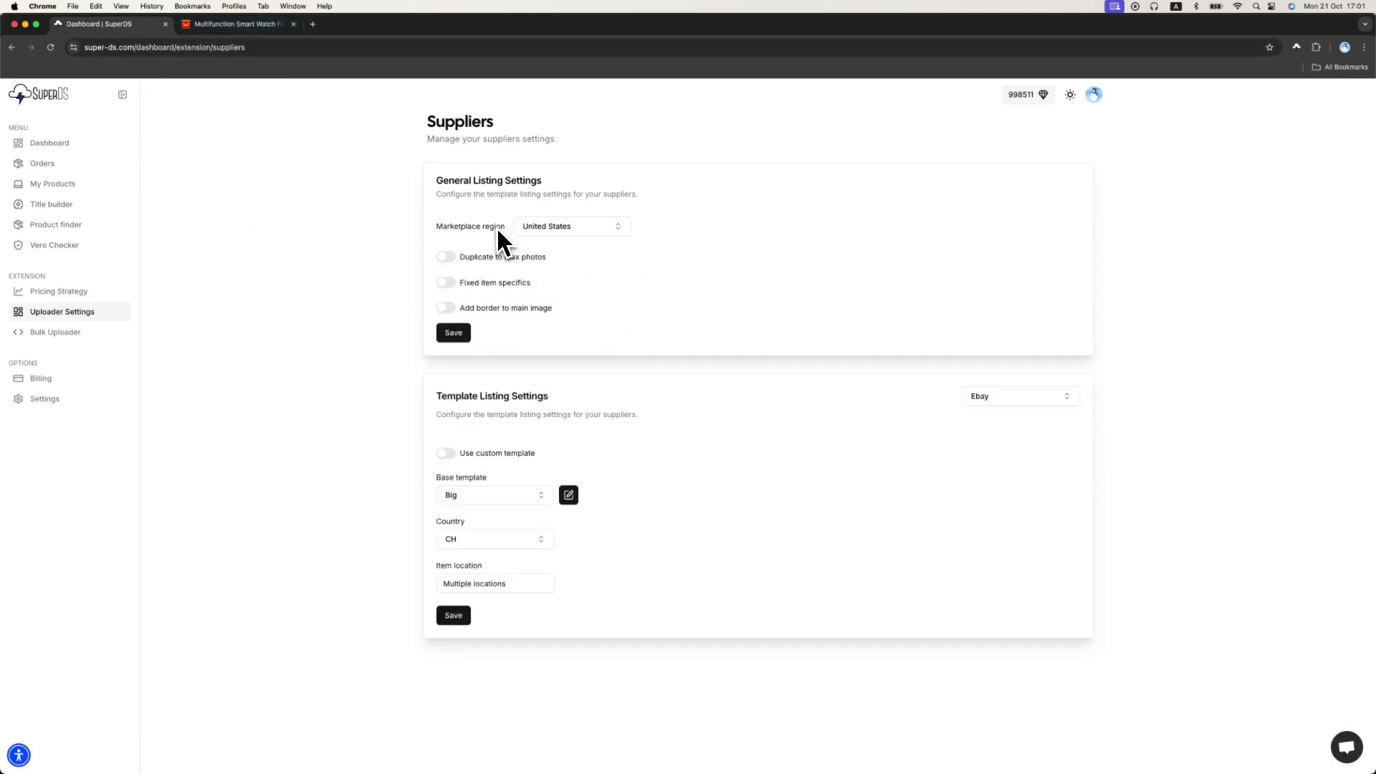
Step: Keep the marketplace region United States and turn on Duplicate to max photos and Fixed item specifics
click(550, 232)
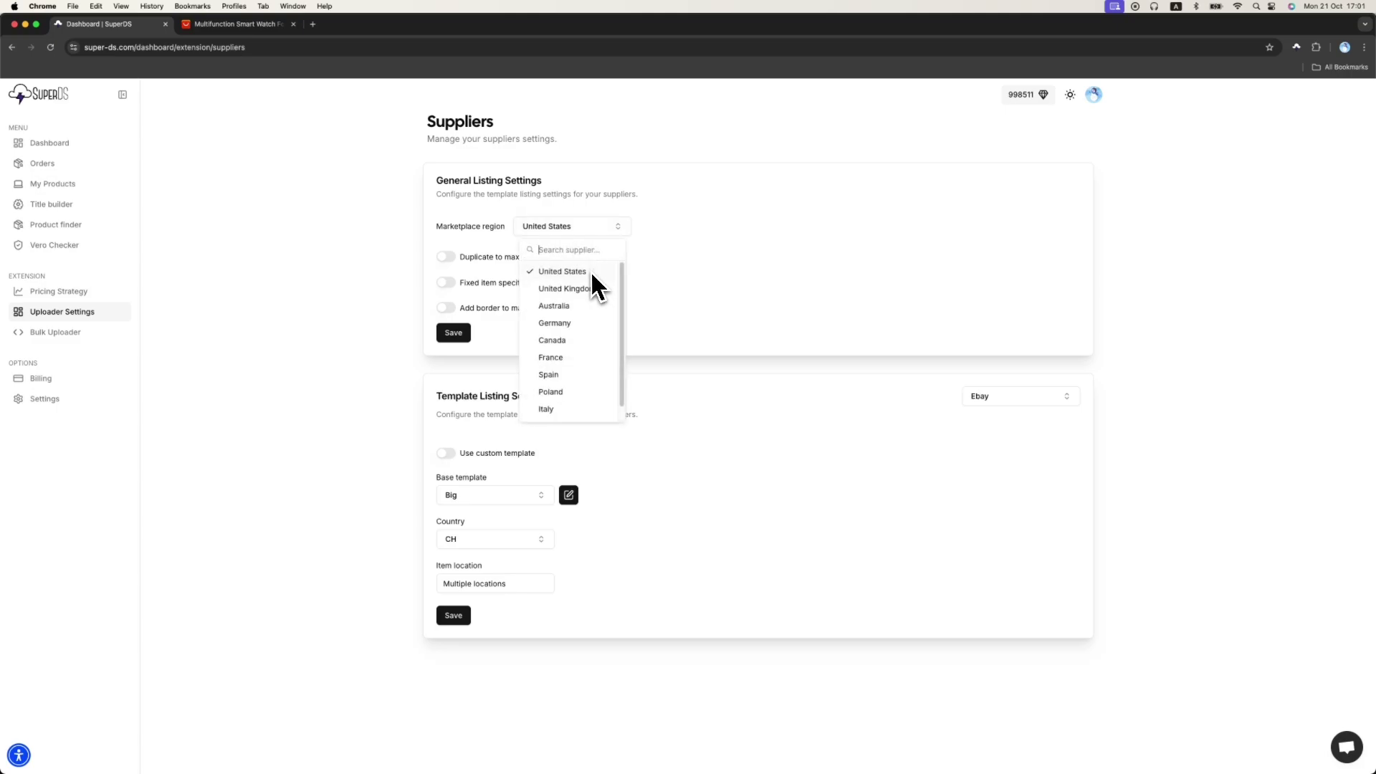
click(556, 289)
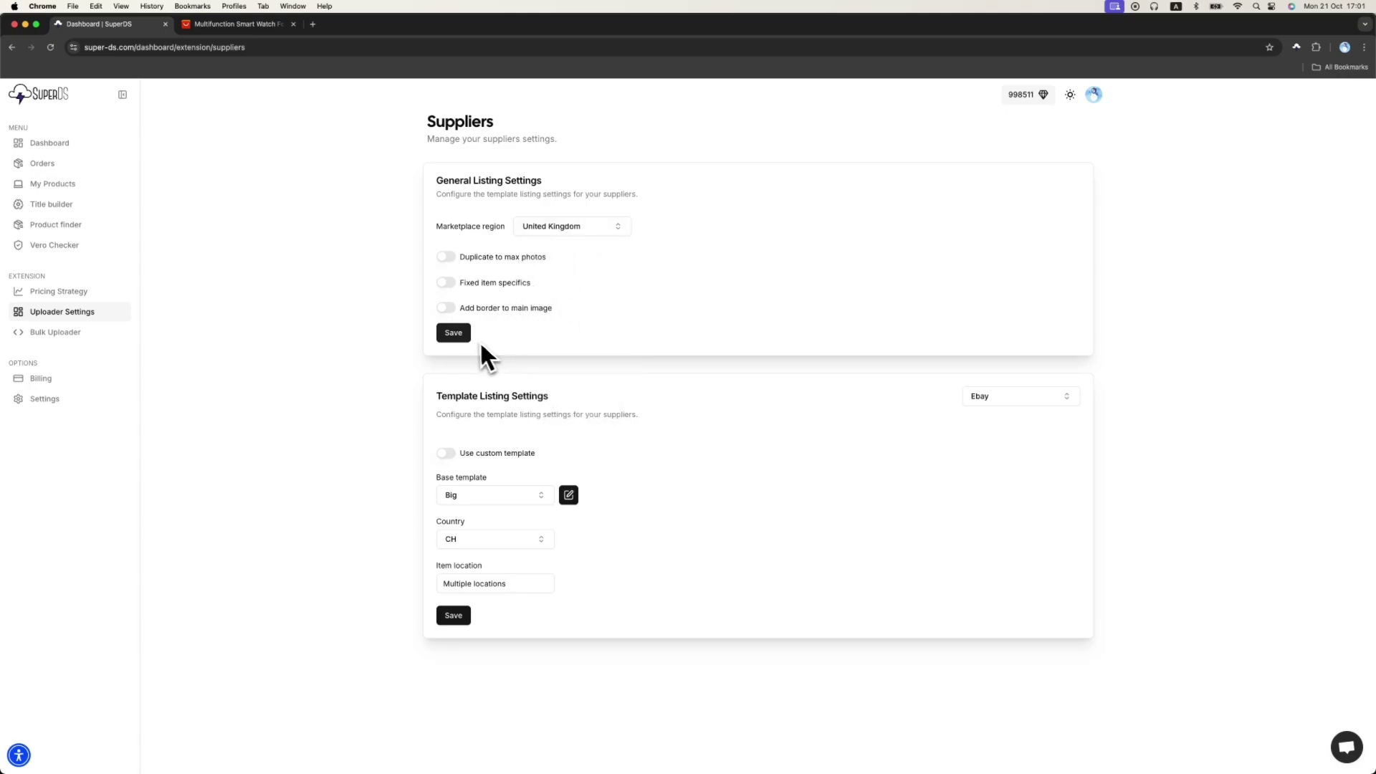
click(551, 232)
click(560, 273)
click(448, 260)
click(447, 283)
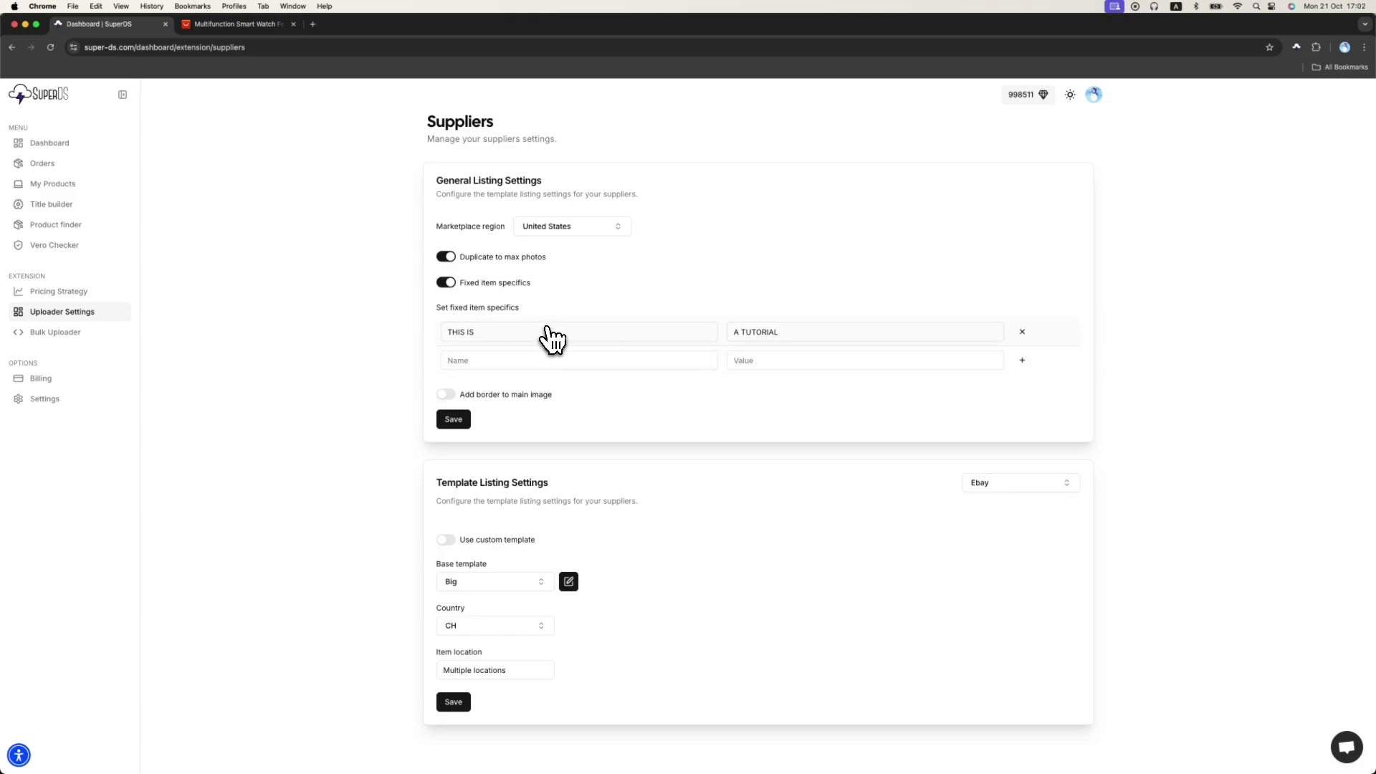
Step: Add and remove a test faf / afaf item specific, saving with only THIS IS = A TUTORIAL
click(1021, 361)
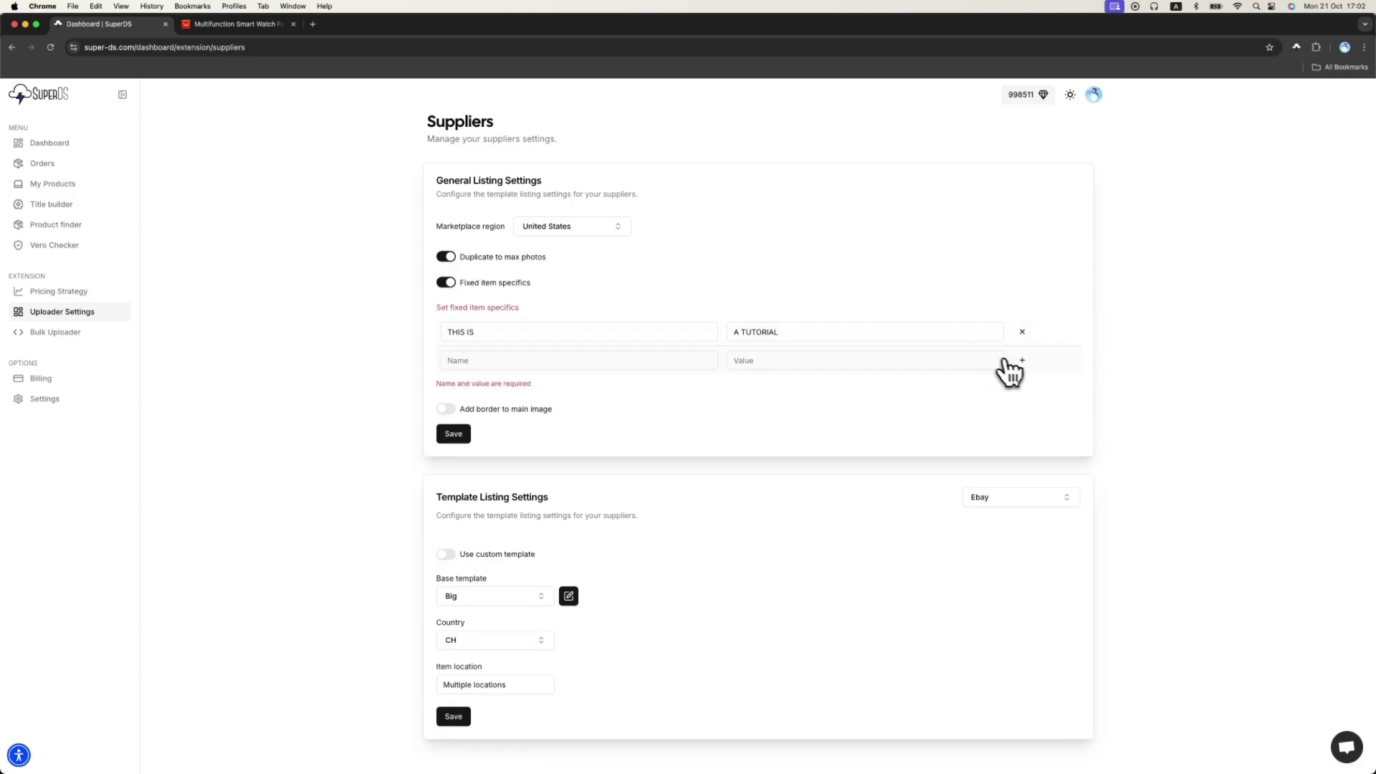
click(682, 360)
text(faf)
click(762, 359)
text(afaf)
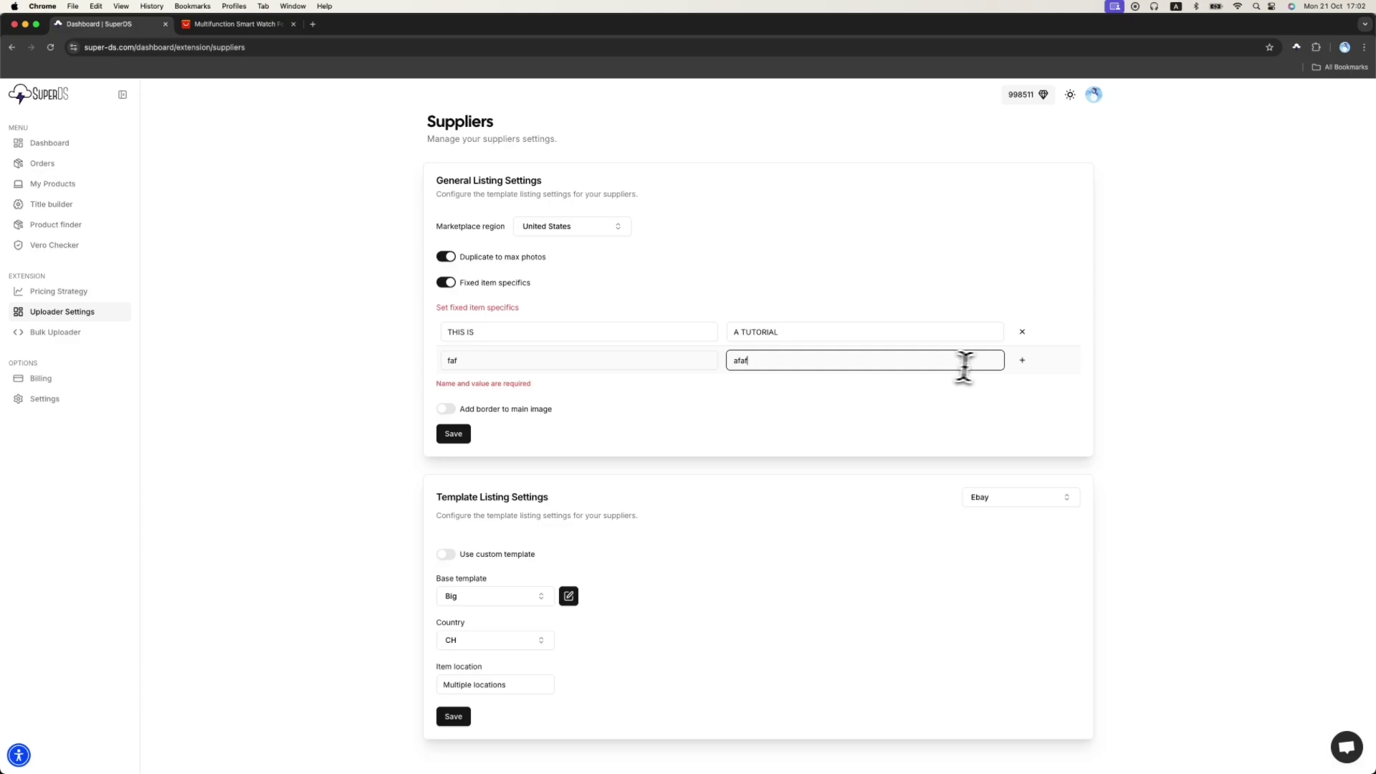
click(1022, 361)
click(453, 462)
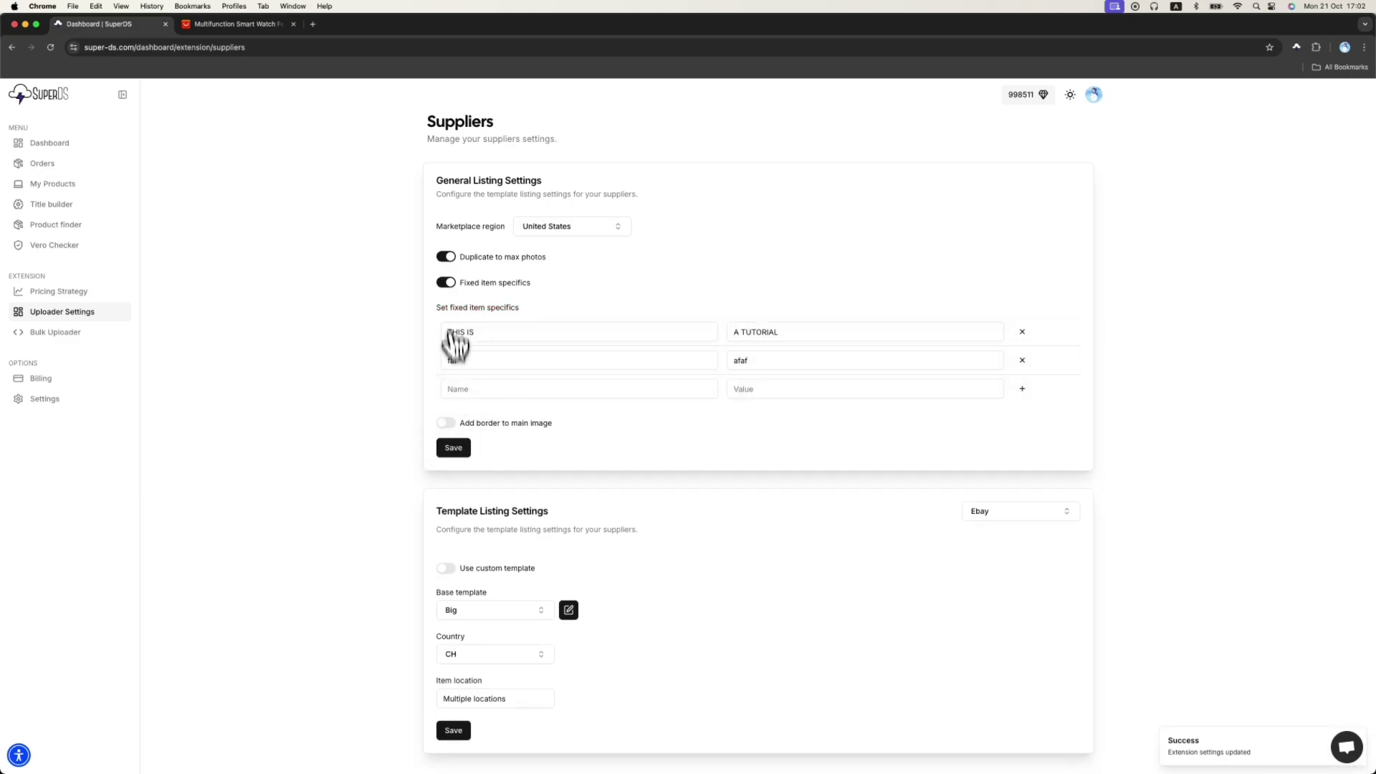
click(1023, 361)
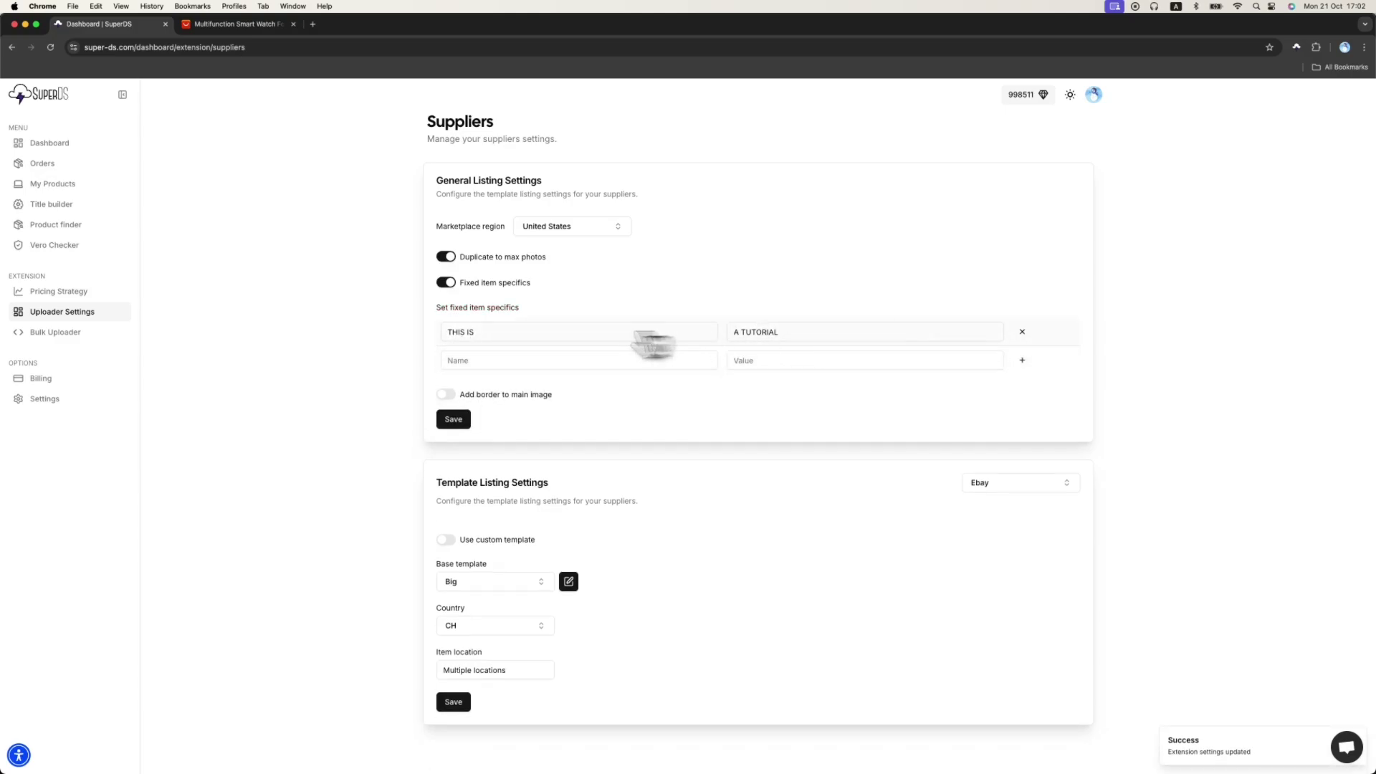
click(454, 419)
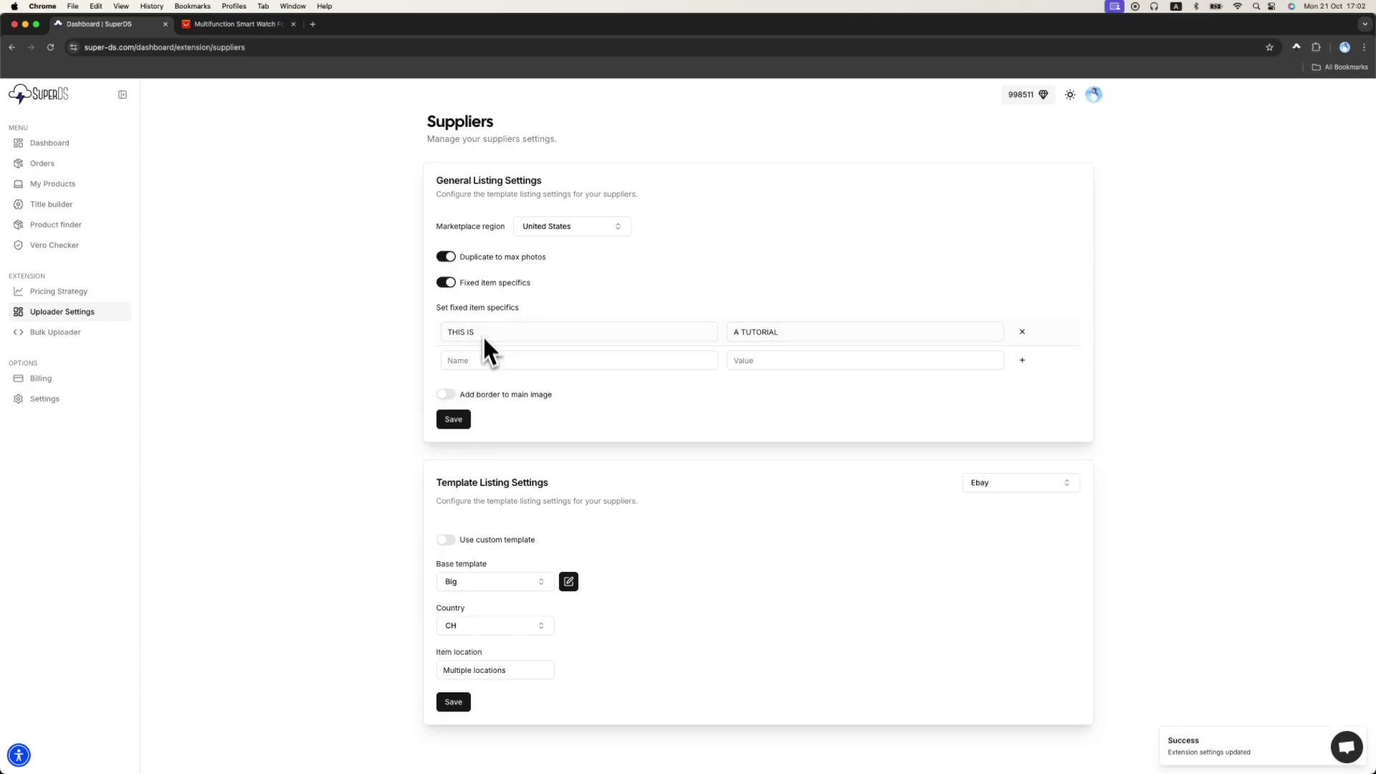
Step: Enable the main-image border, set its colour to yellow #ffe83f, and save the settings
click(452, 397)
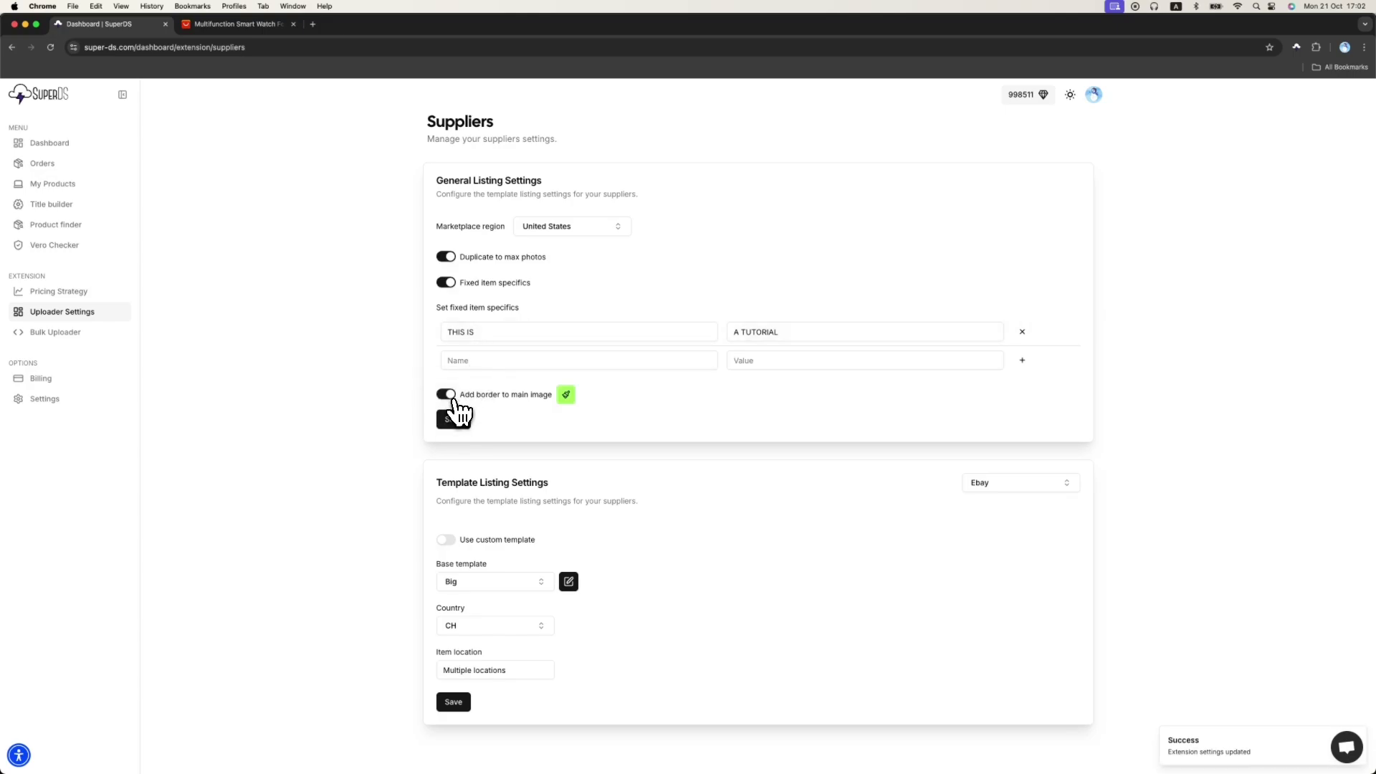
click(566, 395)
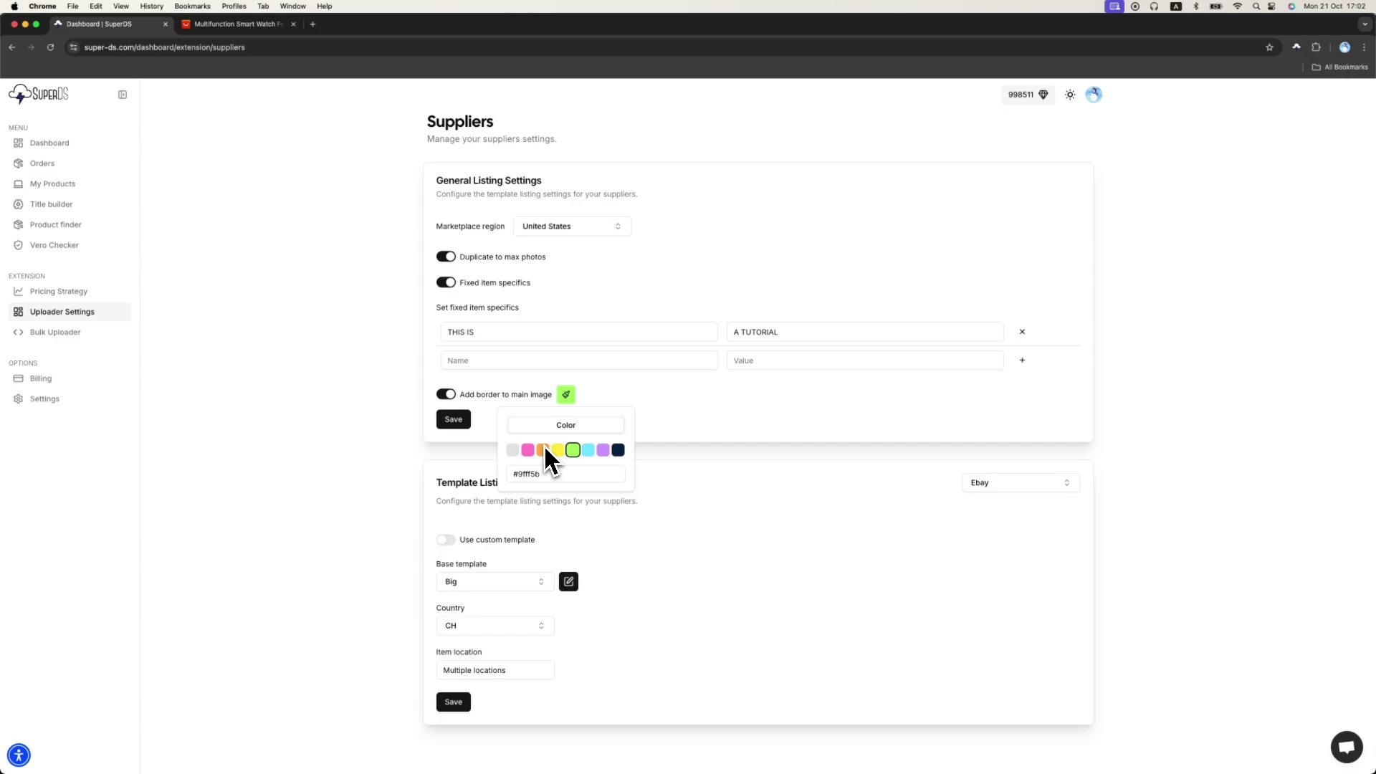
click(561, 474)
click(618, 451)
click(528, 450)
click(573, 450)
click(558, 451)
click(459, 421)
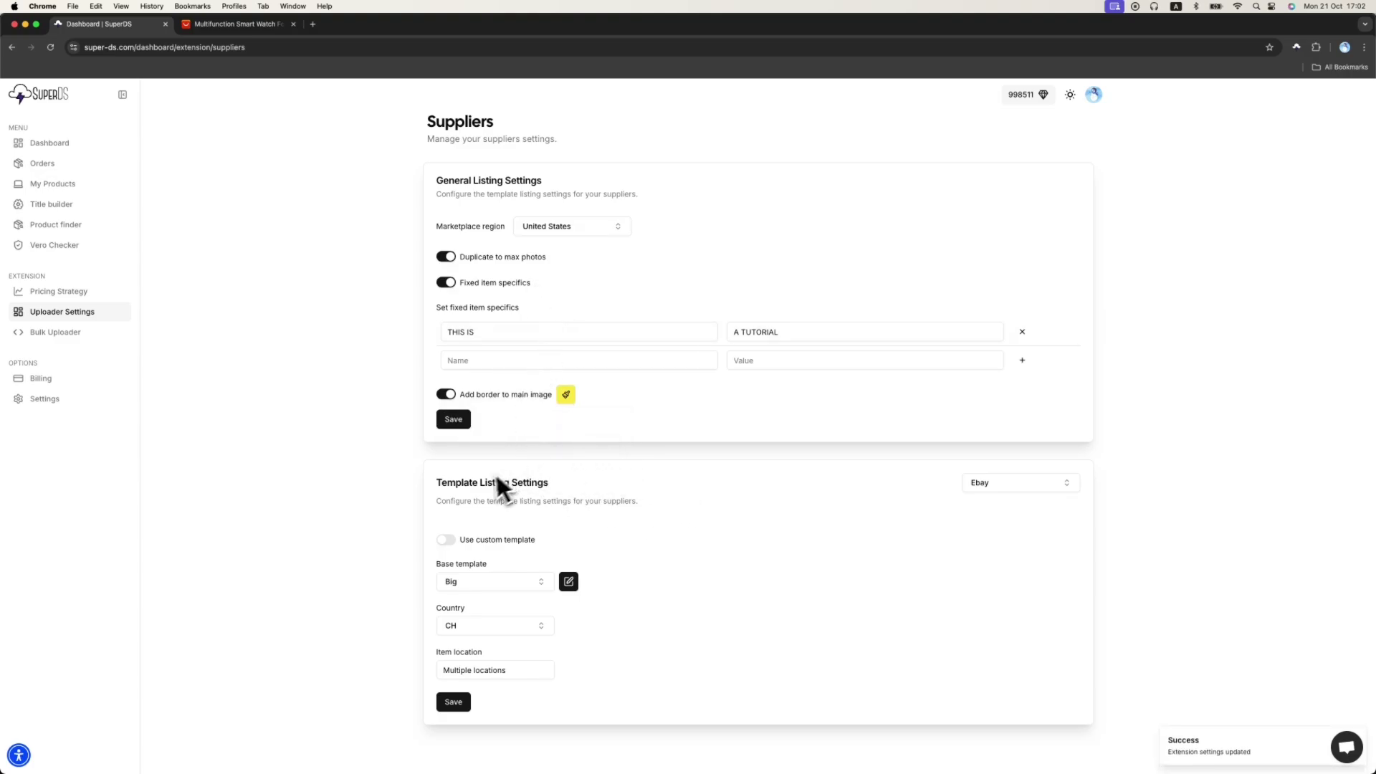
drag(437, 482, 545, 484)
click(570, 486)
Step: Set template settings to Aliexpress with the Final base template and open it for editing
click(999, 488)
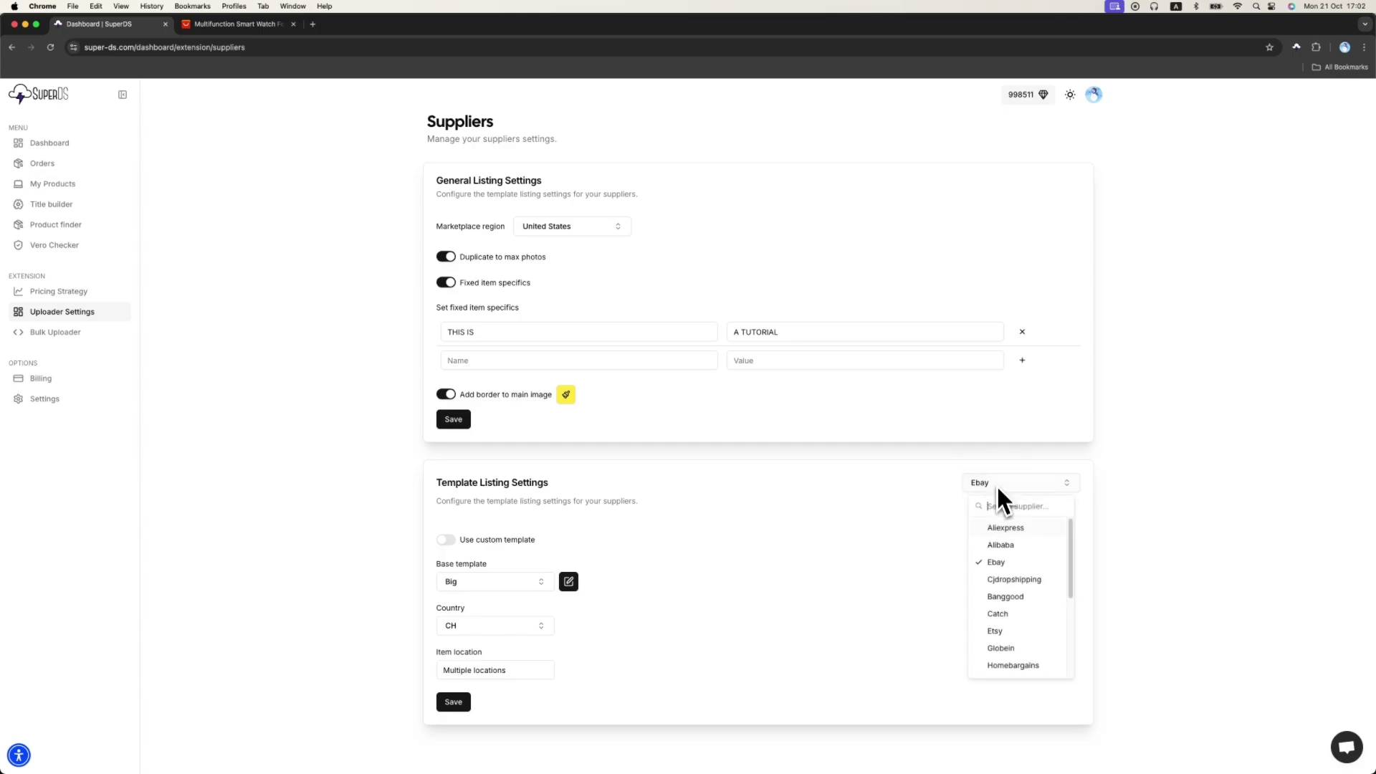
click(1007, 528)
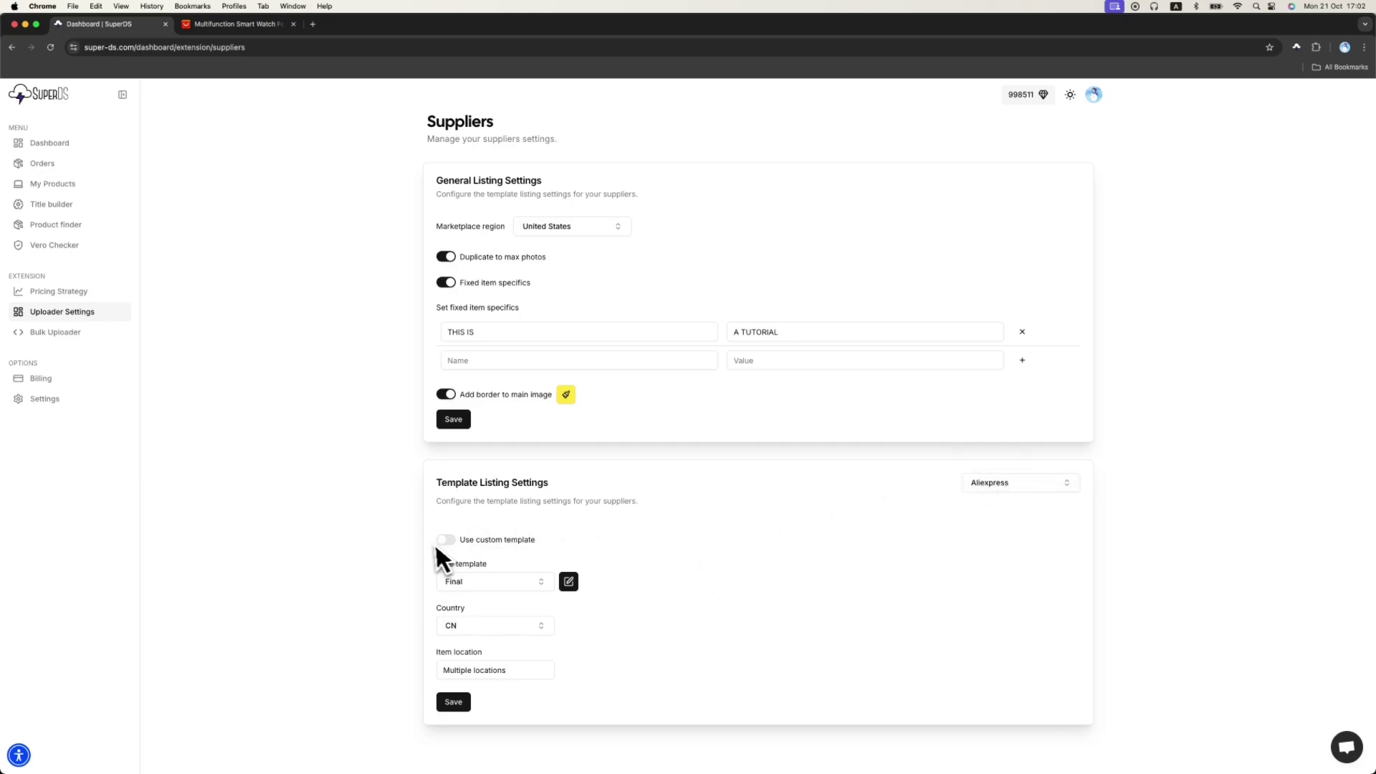
click(522, 584)
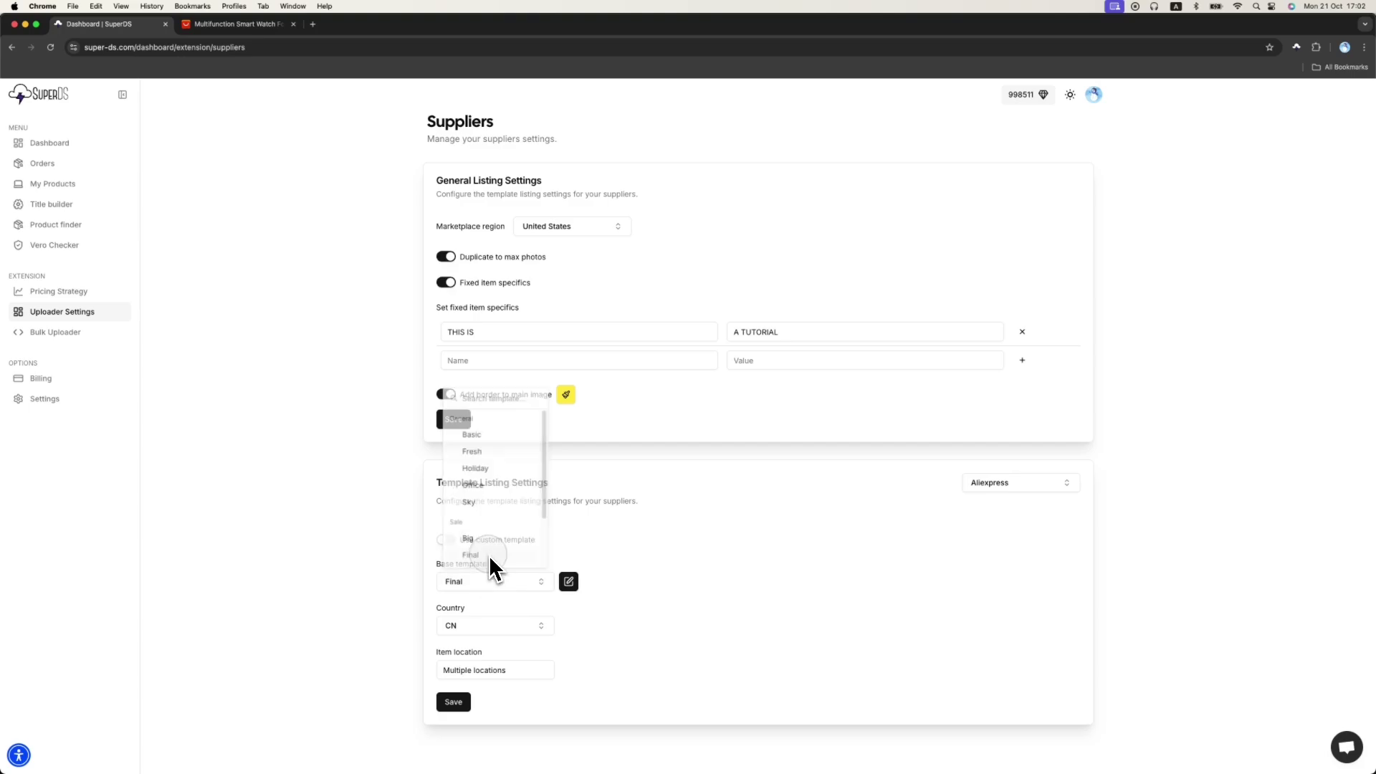
click(489, 556)
click(568, 582)
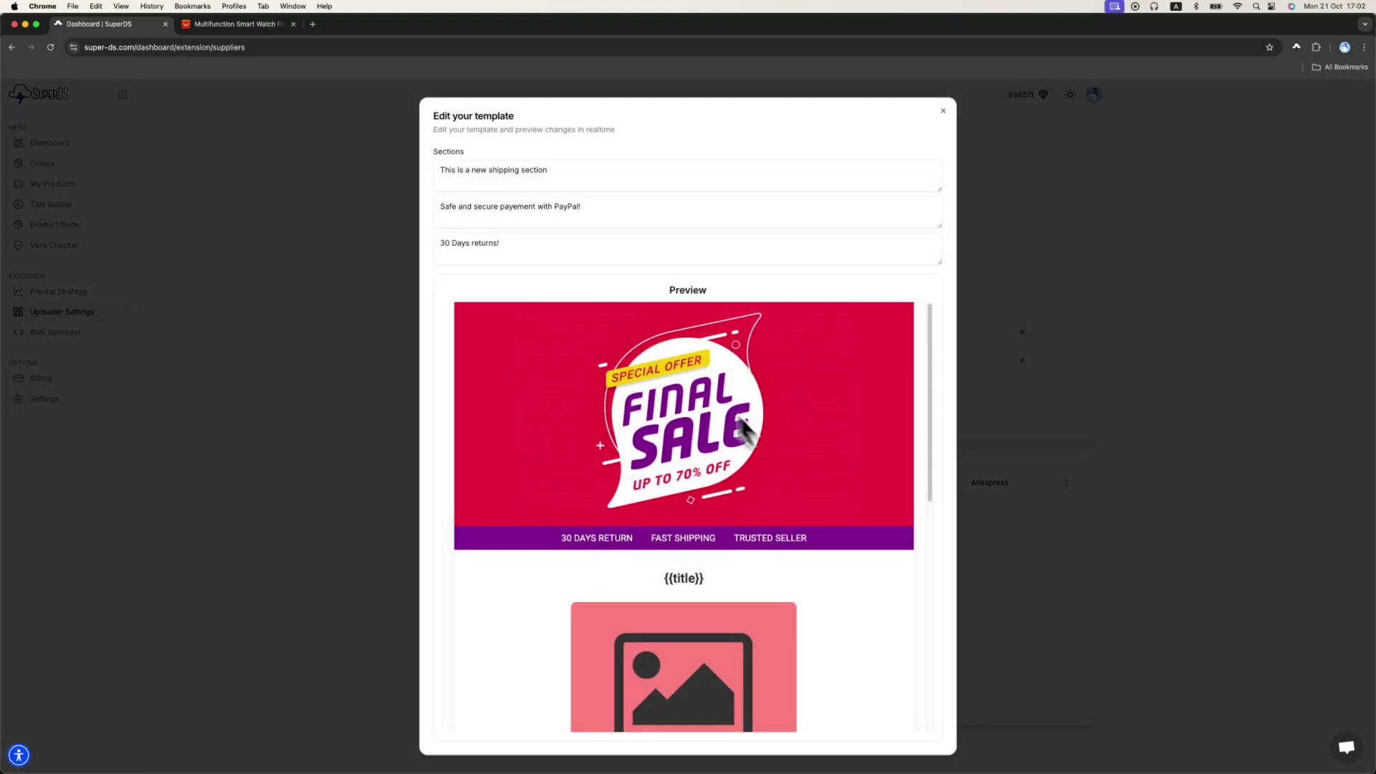
scroll(738, 430, down, 6)
scroll(614, 372, up, 1)
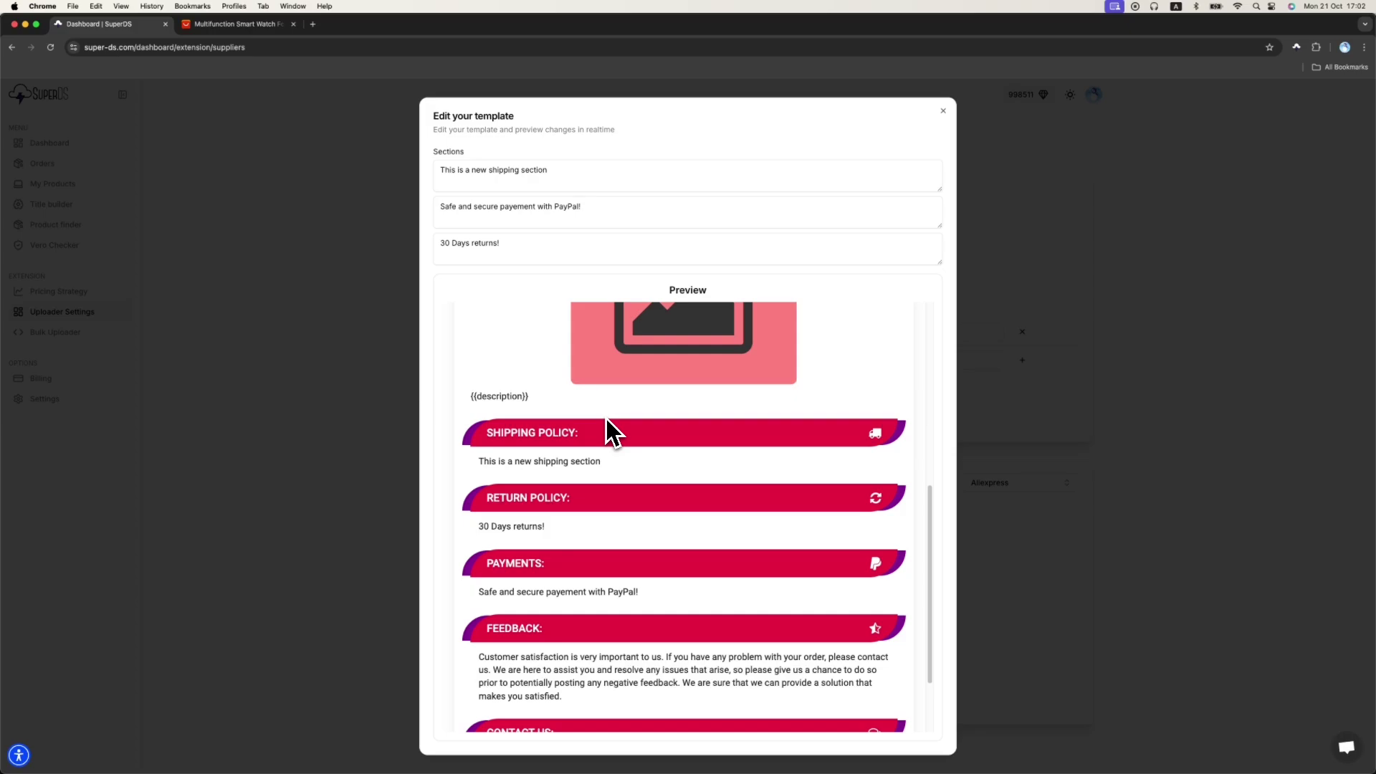
drag(604, 463, 470, 462)
Step: Replace the shipping section with 'This is a custom shipping section!', review payment and returns, then close
click(568, 185)
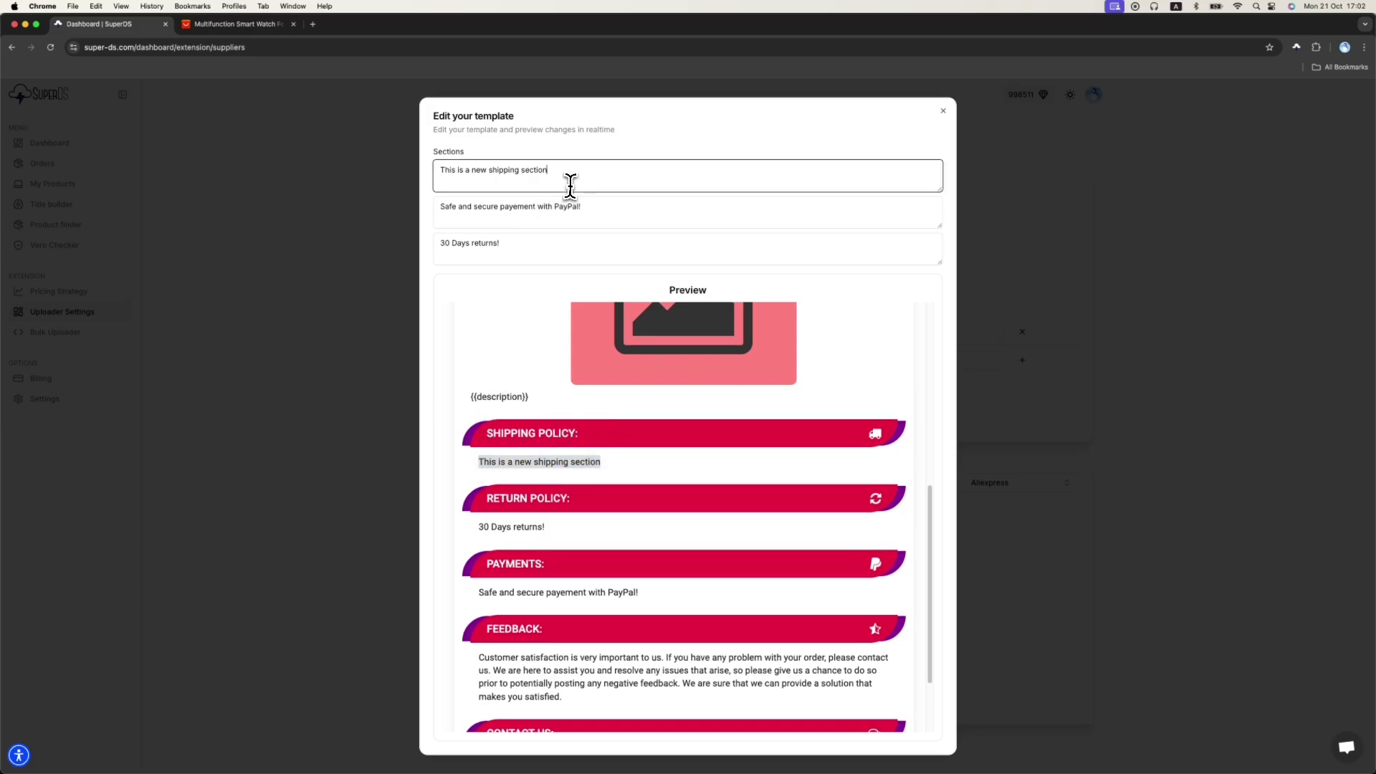
key(super+a)
text(This is)
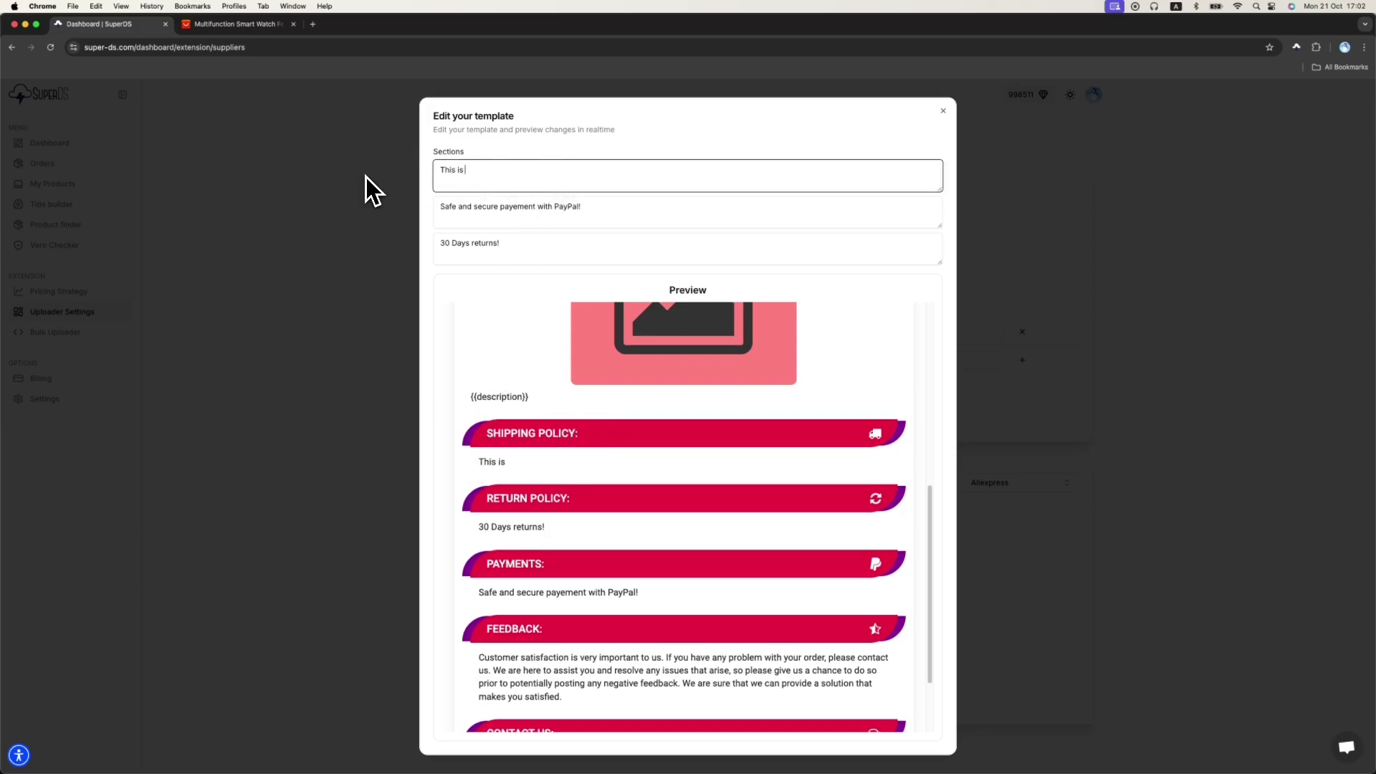
text( a custom shipping section!)
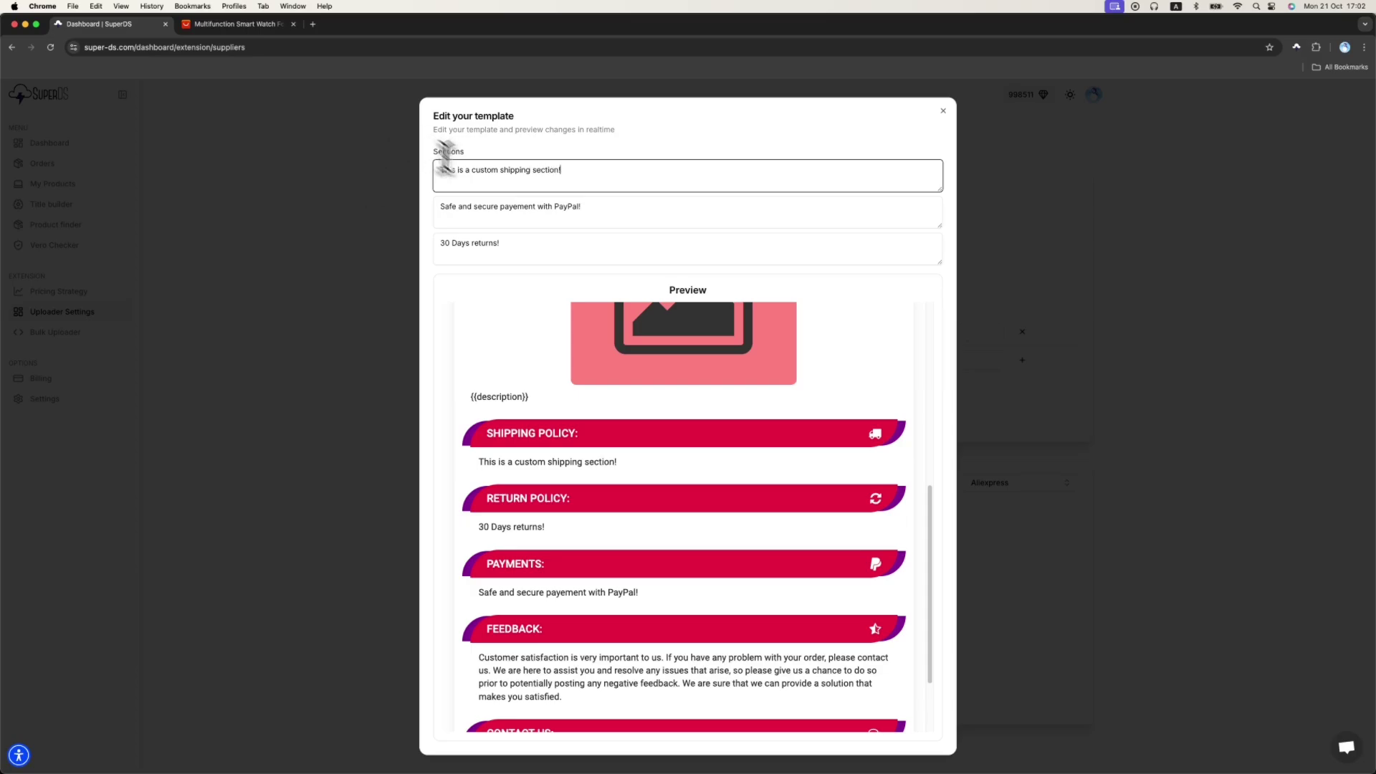
click(501, 209)
click(504, 246)
triple_click(503, 246)
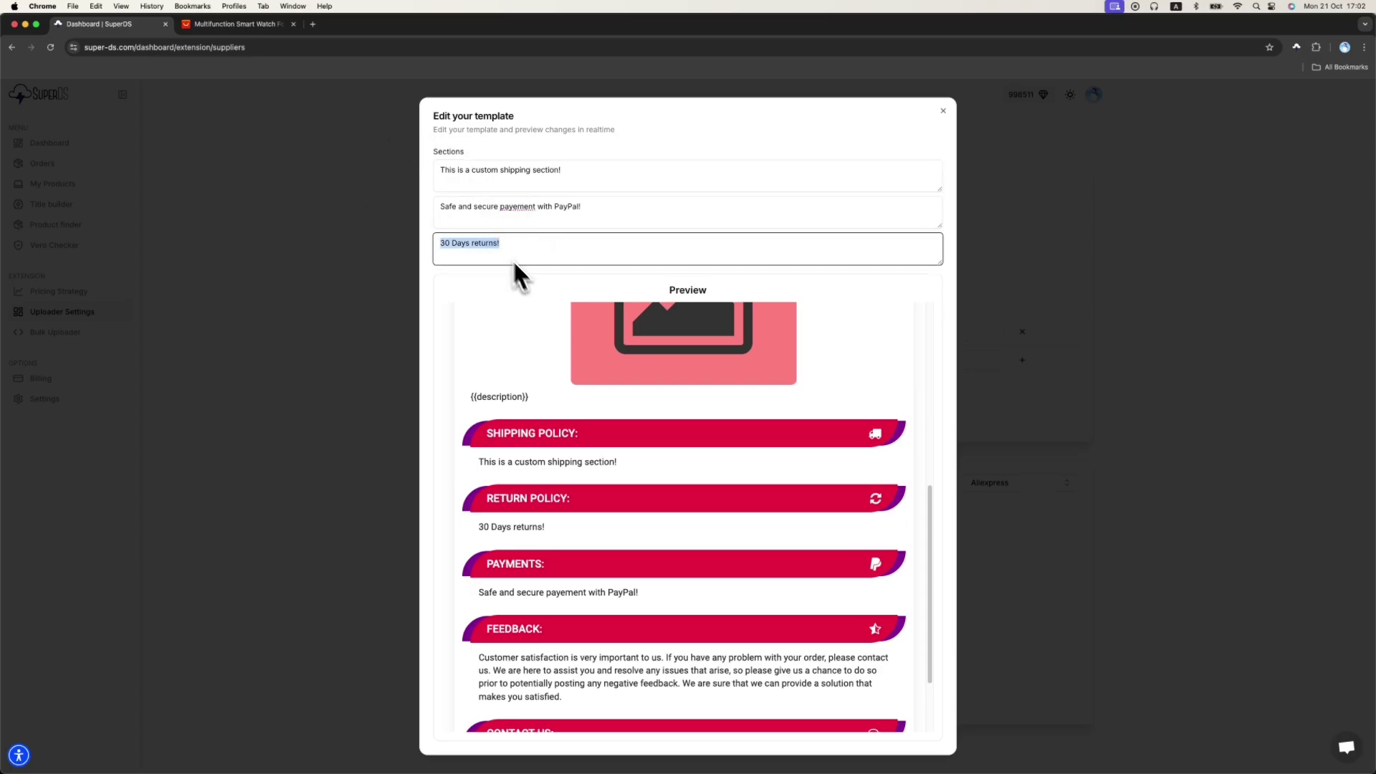
click(944, 113)
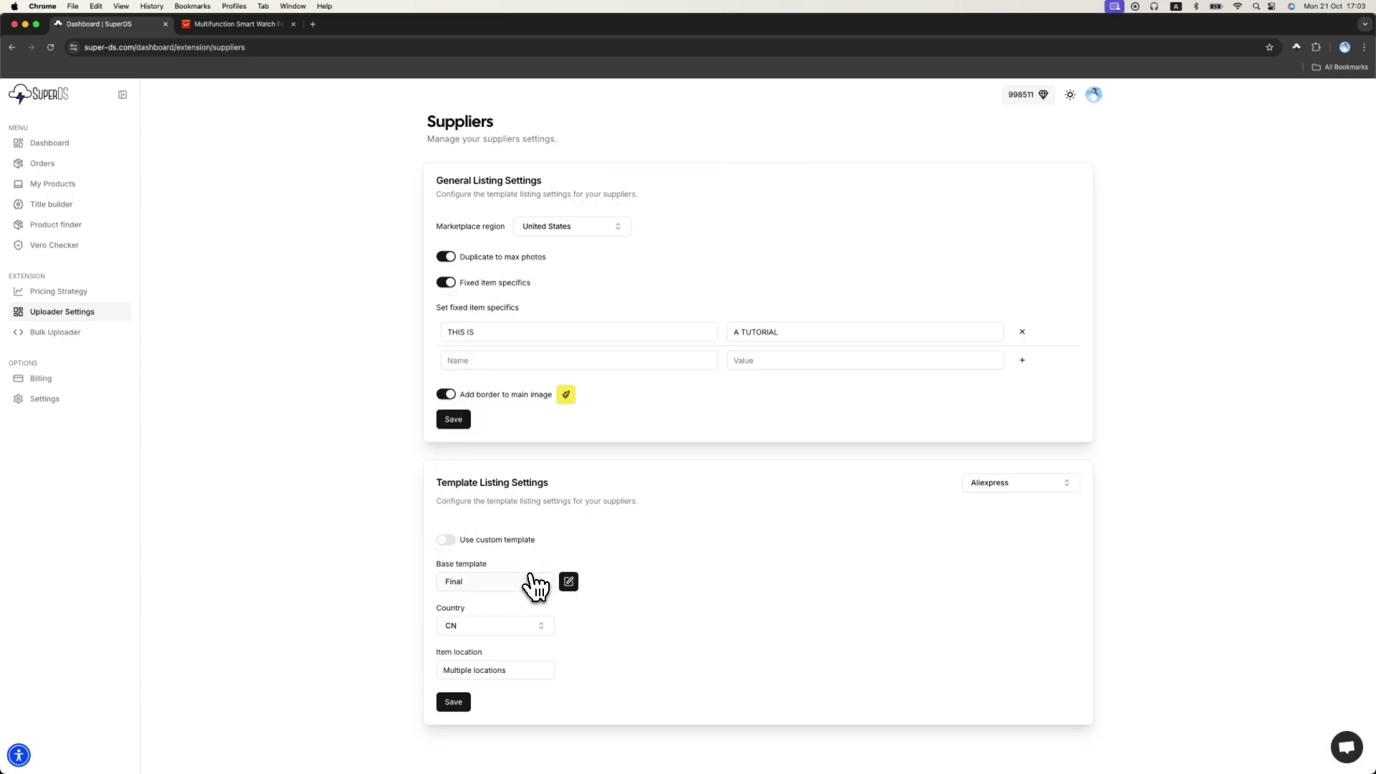
Step: Save the AliExpress template settings with country CN and item location Multiple locations
click(459, 627)
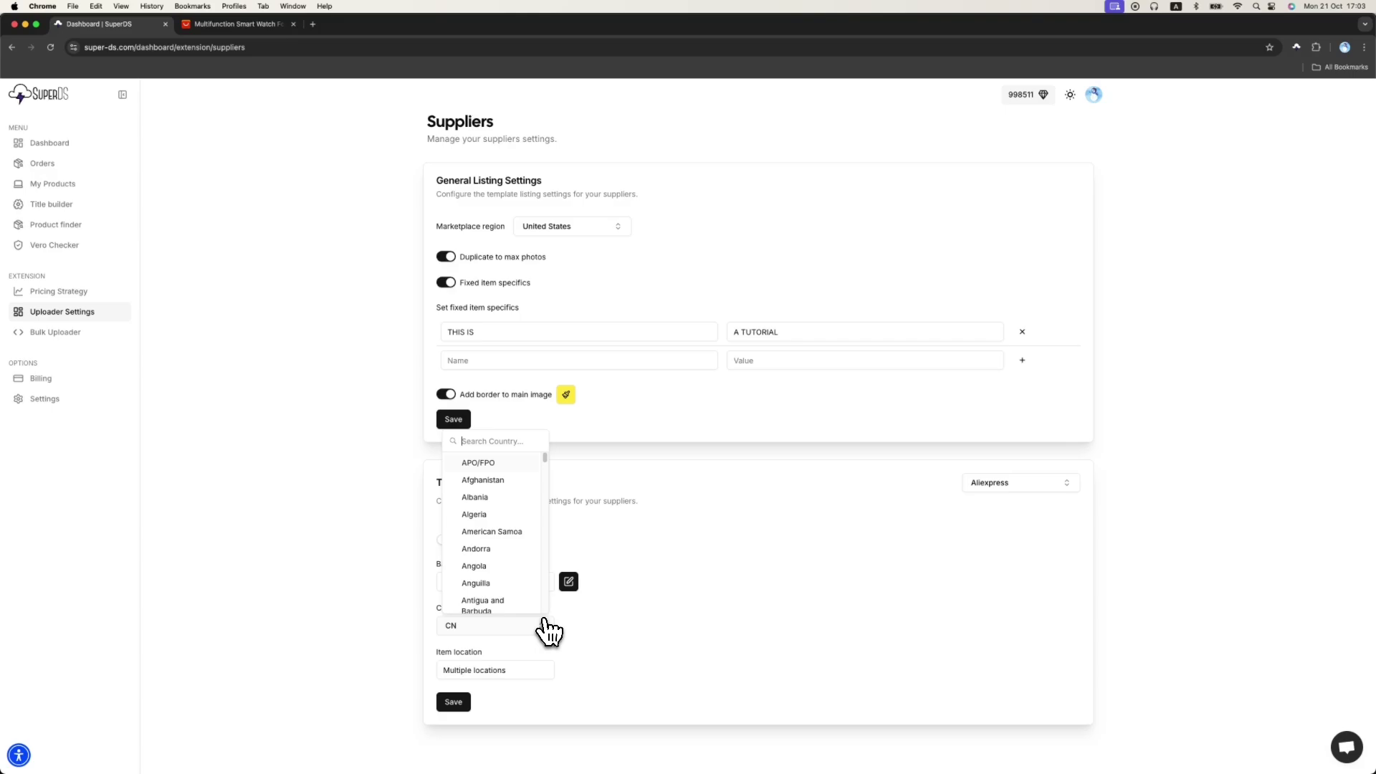
scroll(515, 546, down, 3)
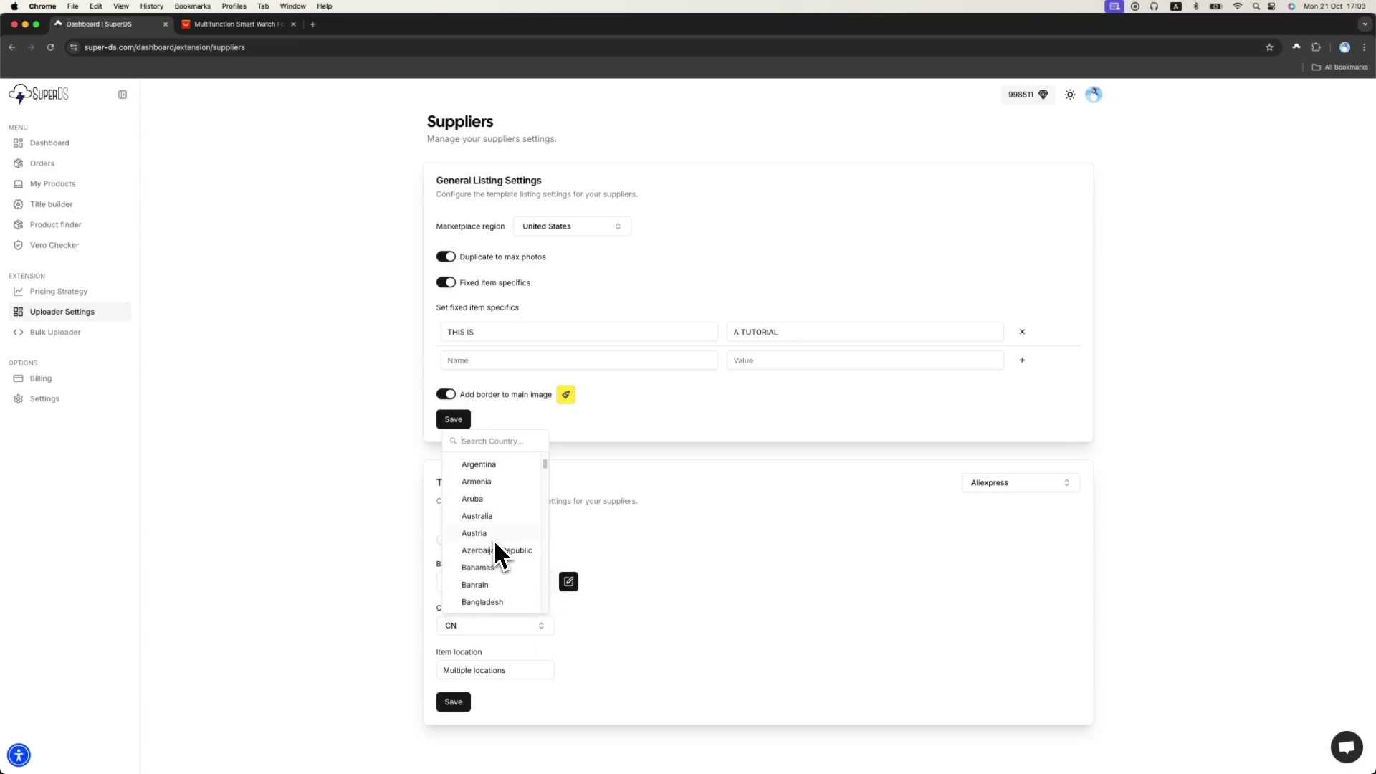
scroll(494, 545, down, 10)
click(664, 633)
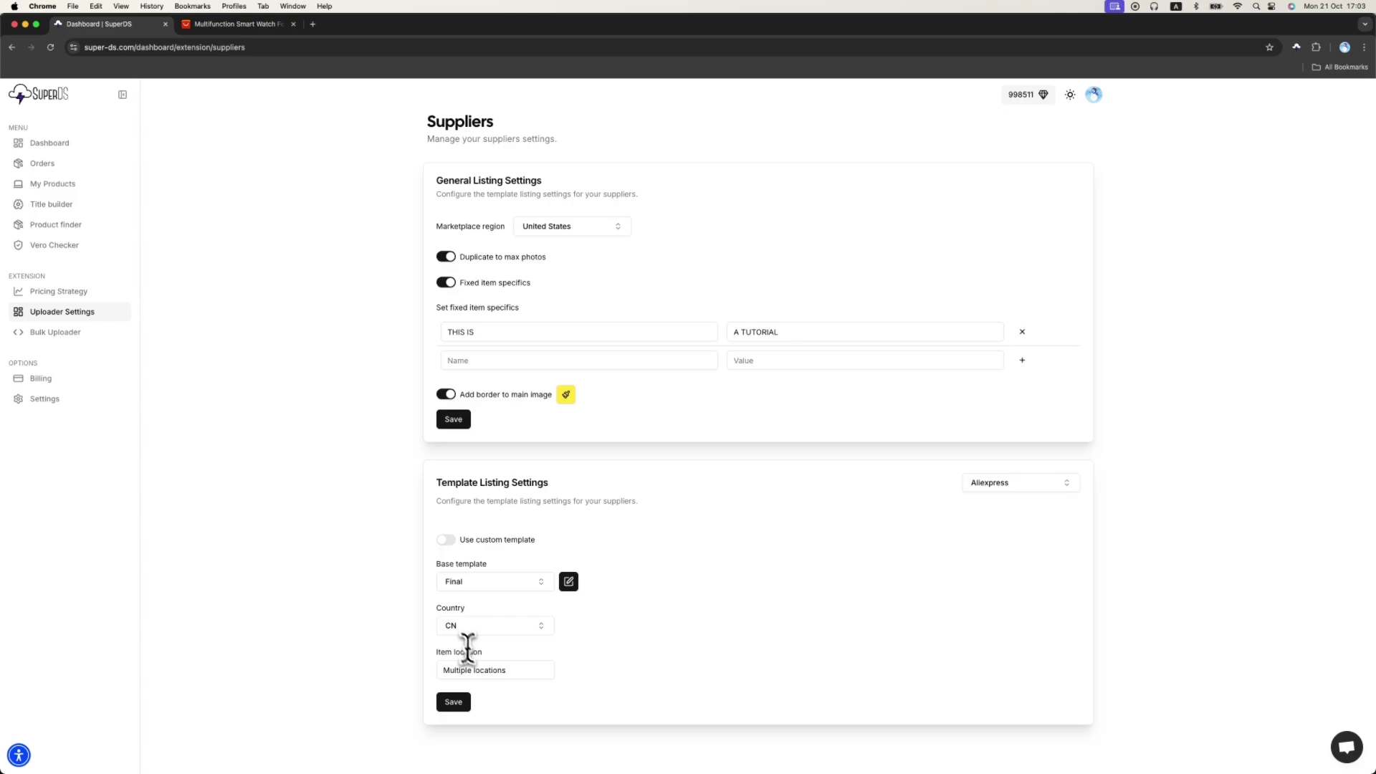
click(523, 670)
drag(522, 669, 444, 670)
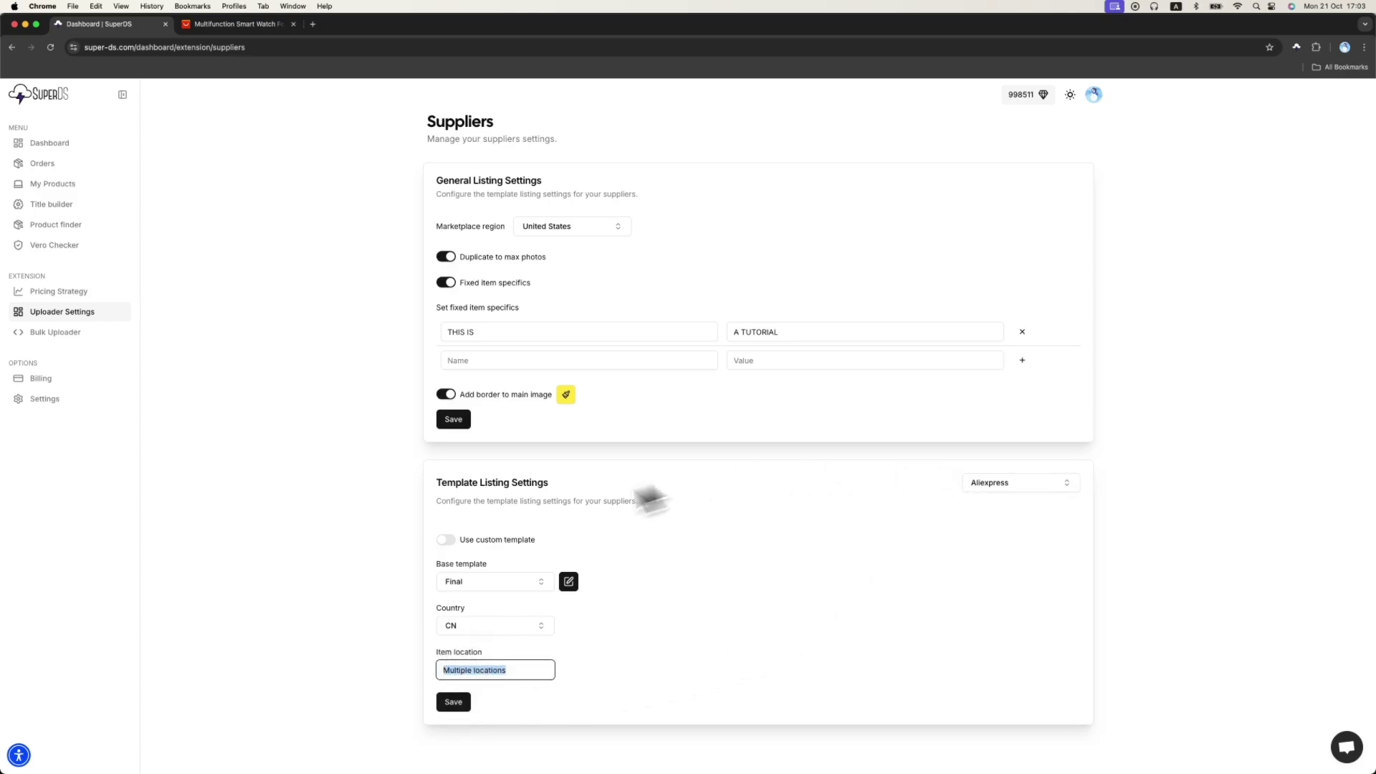
click(453, 702)
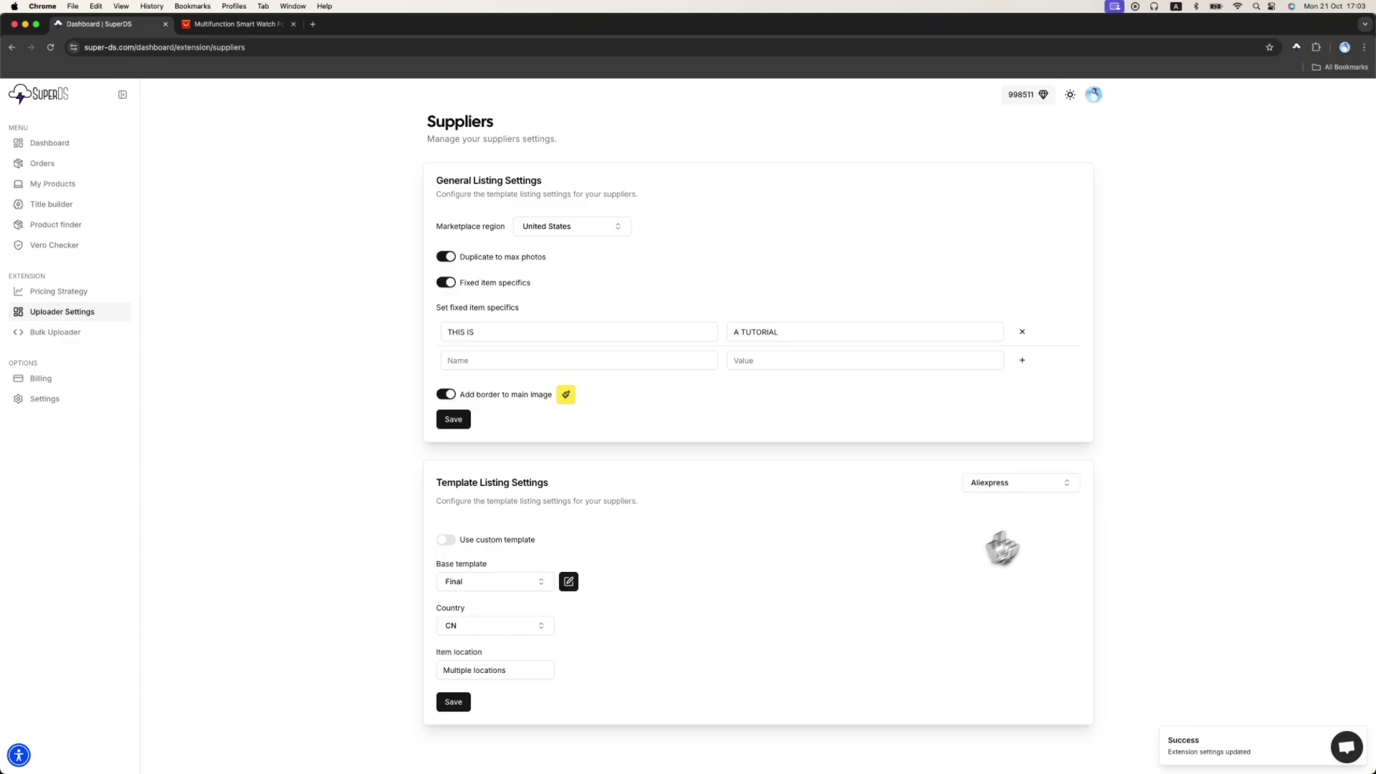
click(1032, 484)
Step: View the Ebay and Pulsetv suppliers' template settings
click(1000, 562)
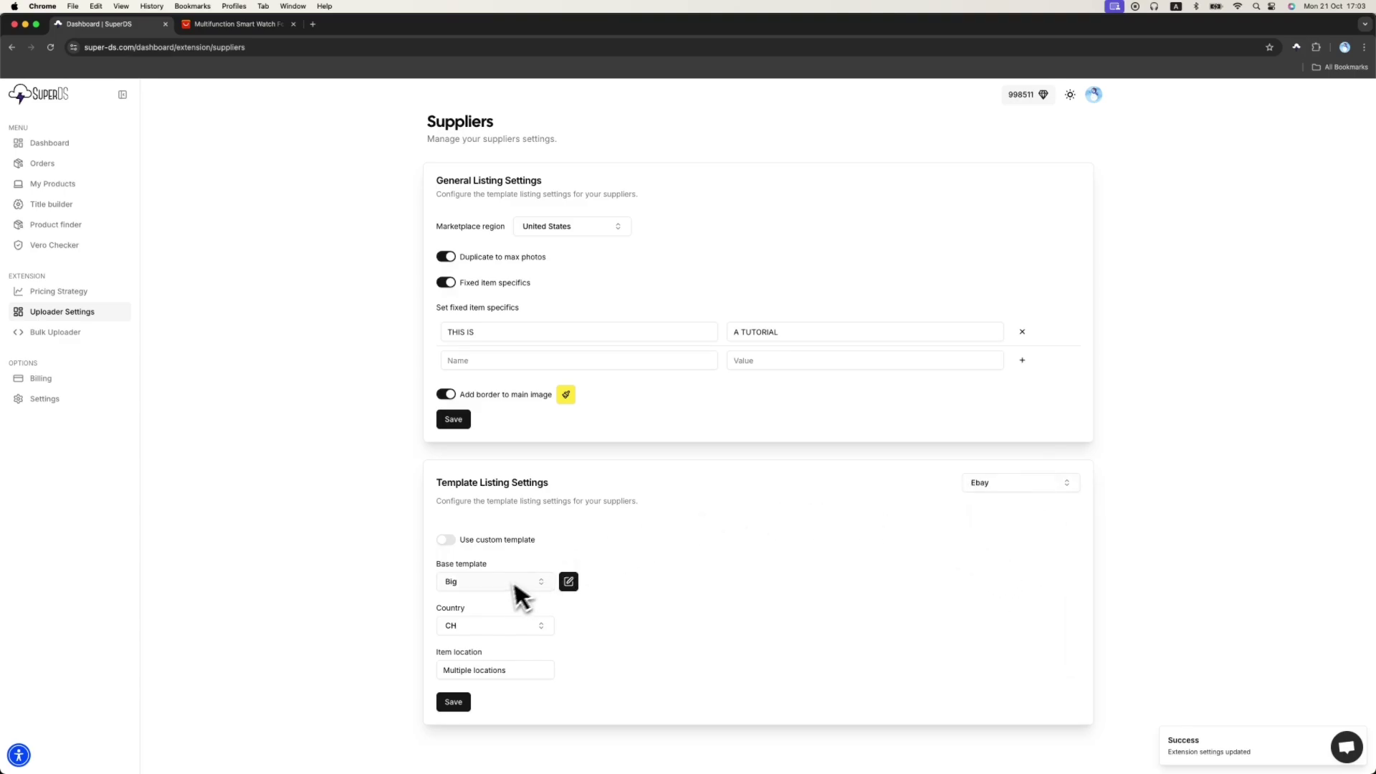
click(1003, 484)
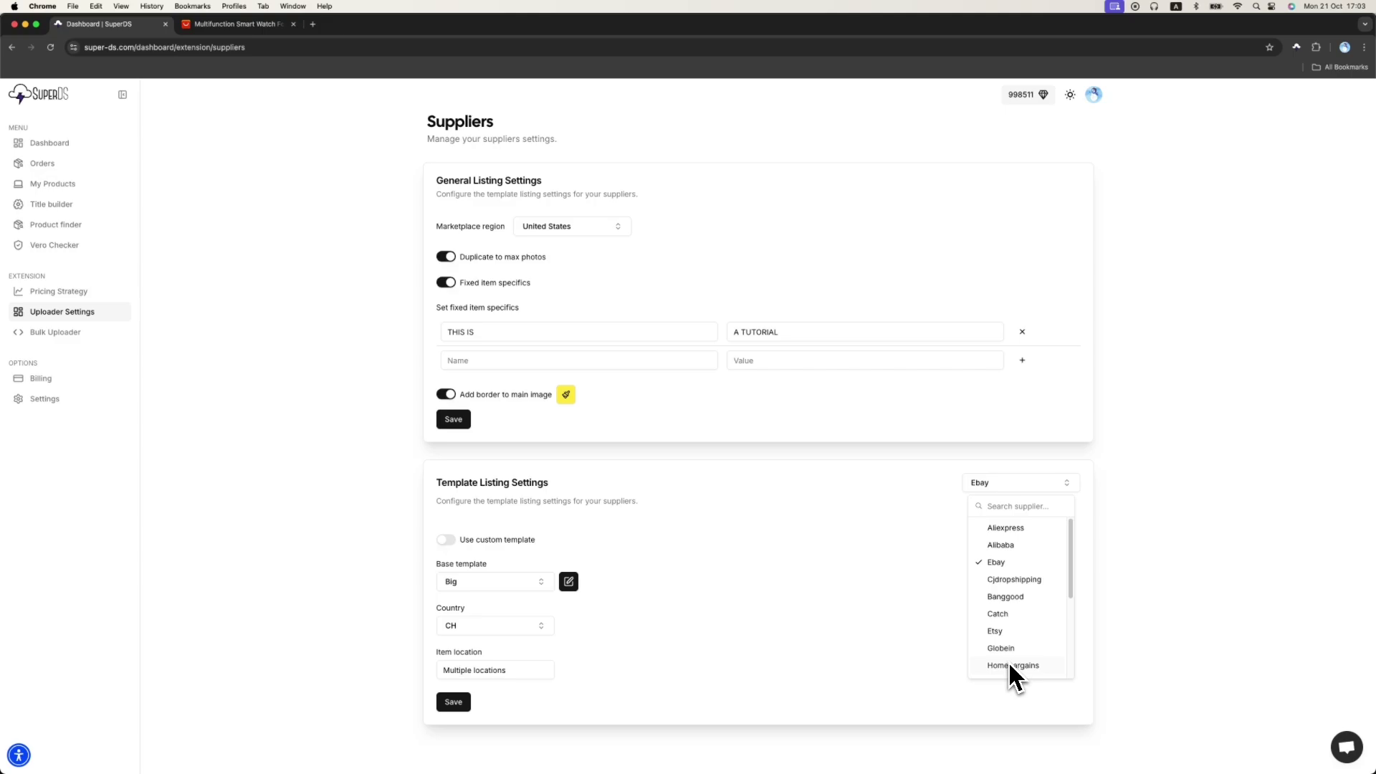
scroll(1023, 635, down, 3)
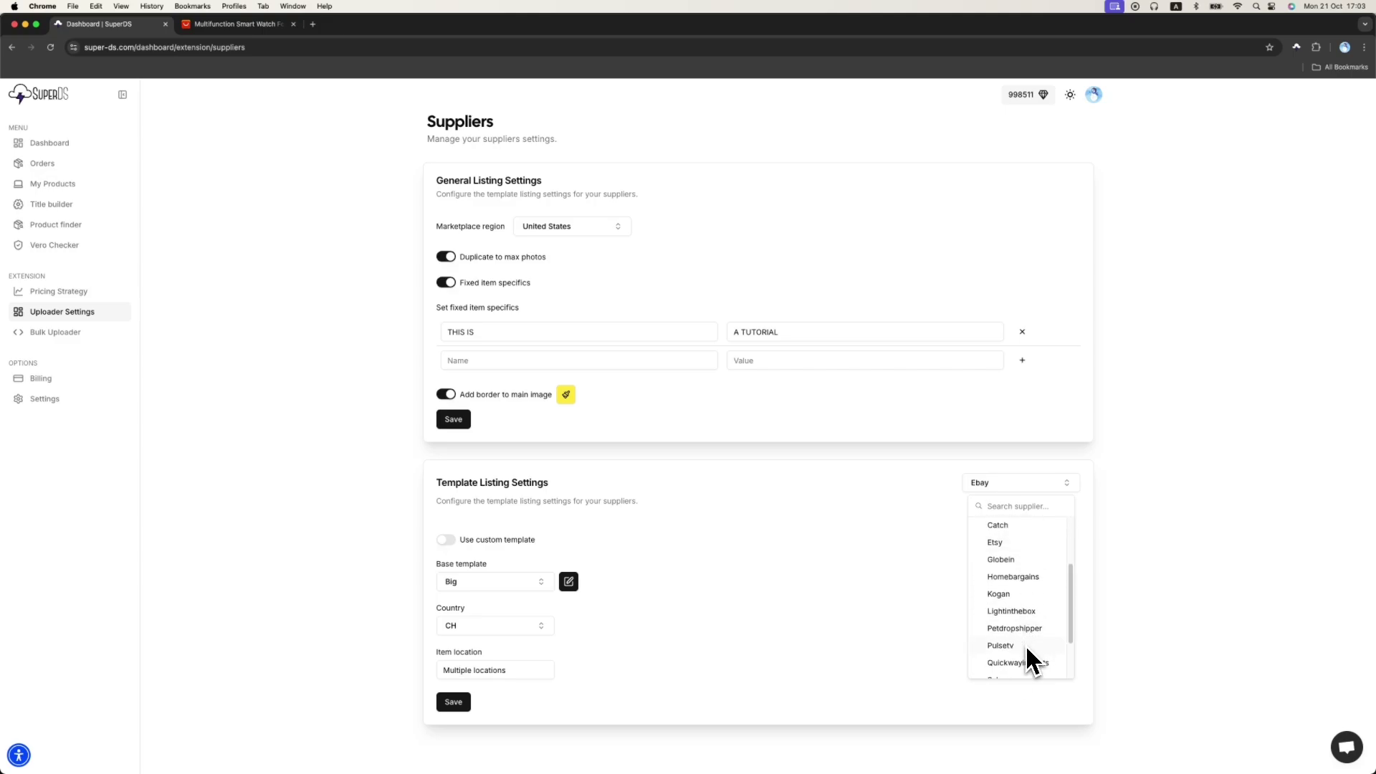
click(1027, 646)
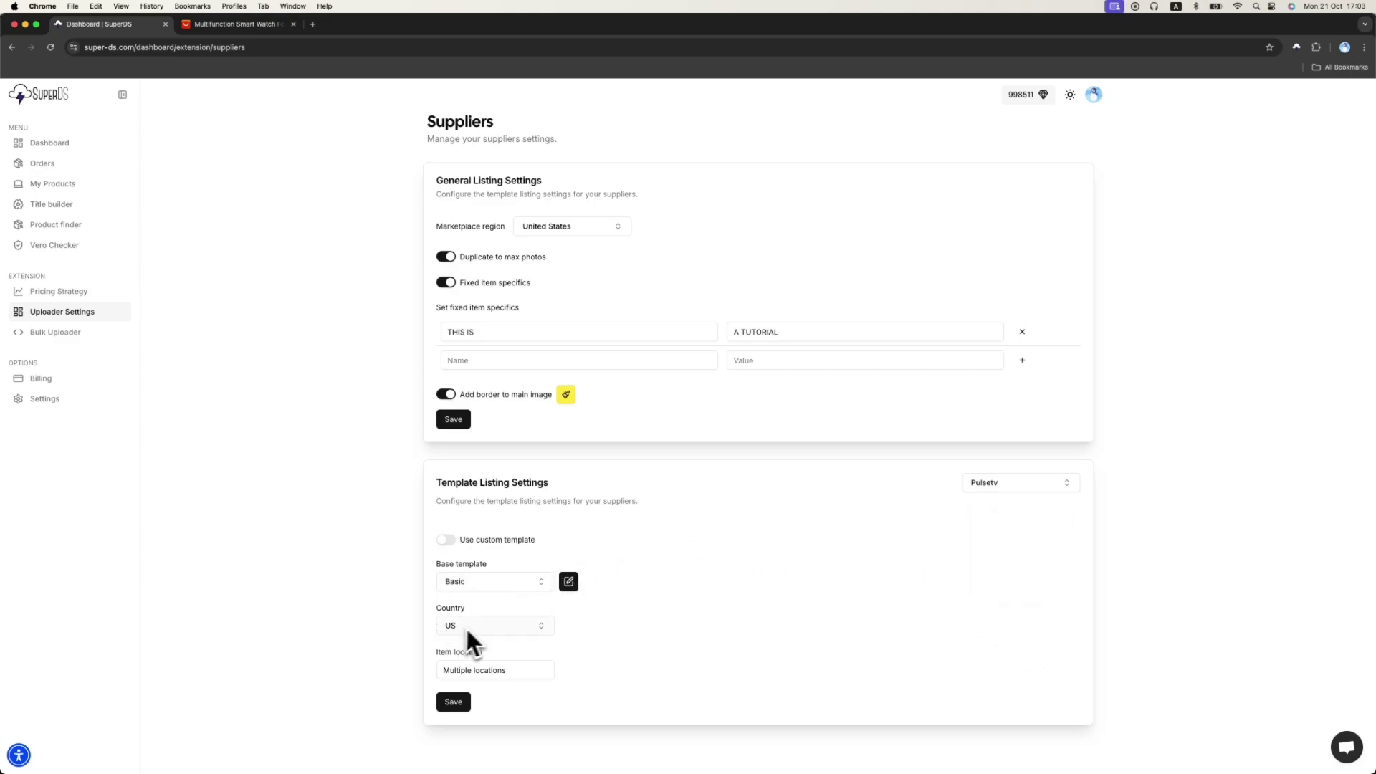
Step: Switch back to Aliexpress and turn on Use custom template
click(1016, 487)
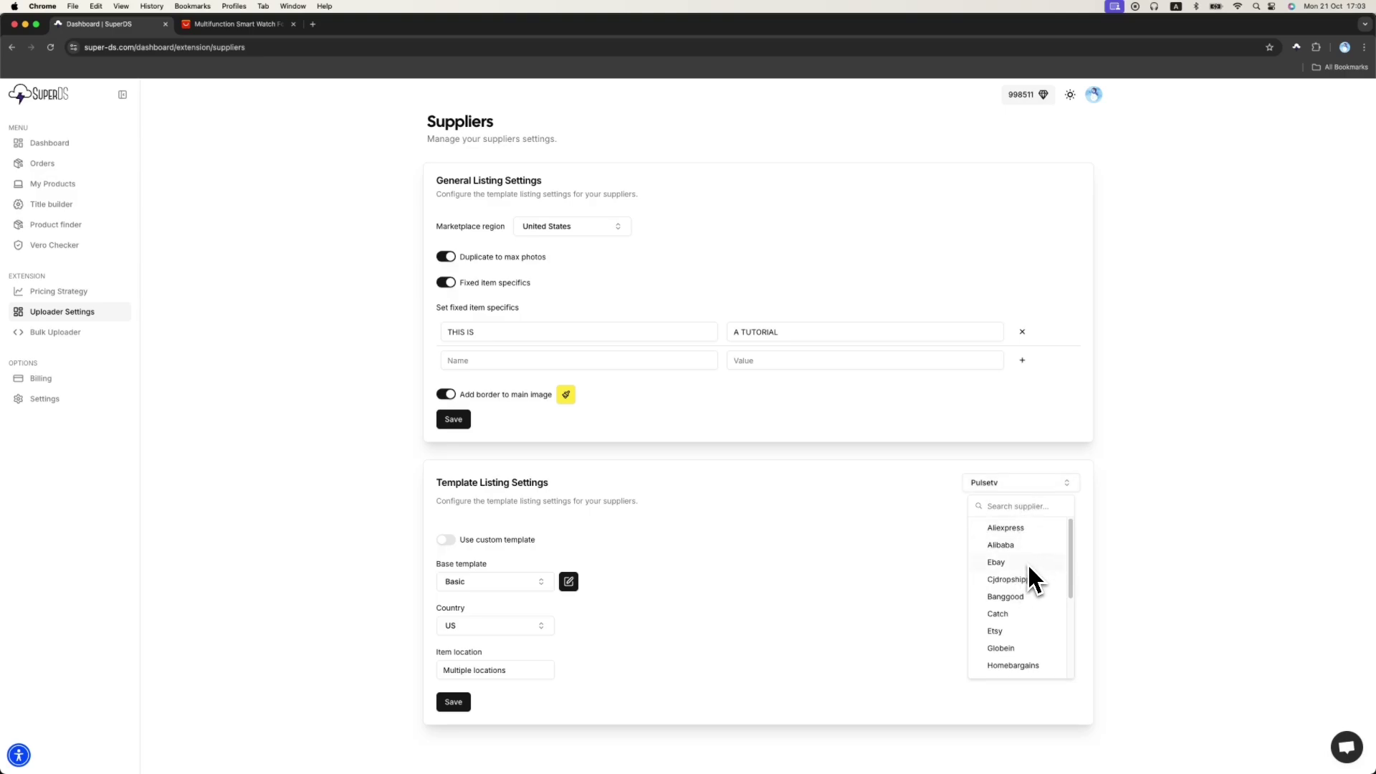
click(1018, 531)
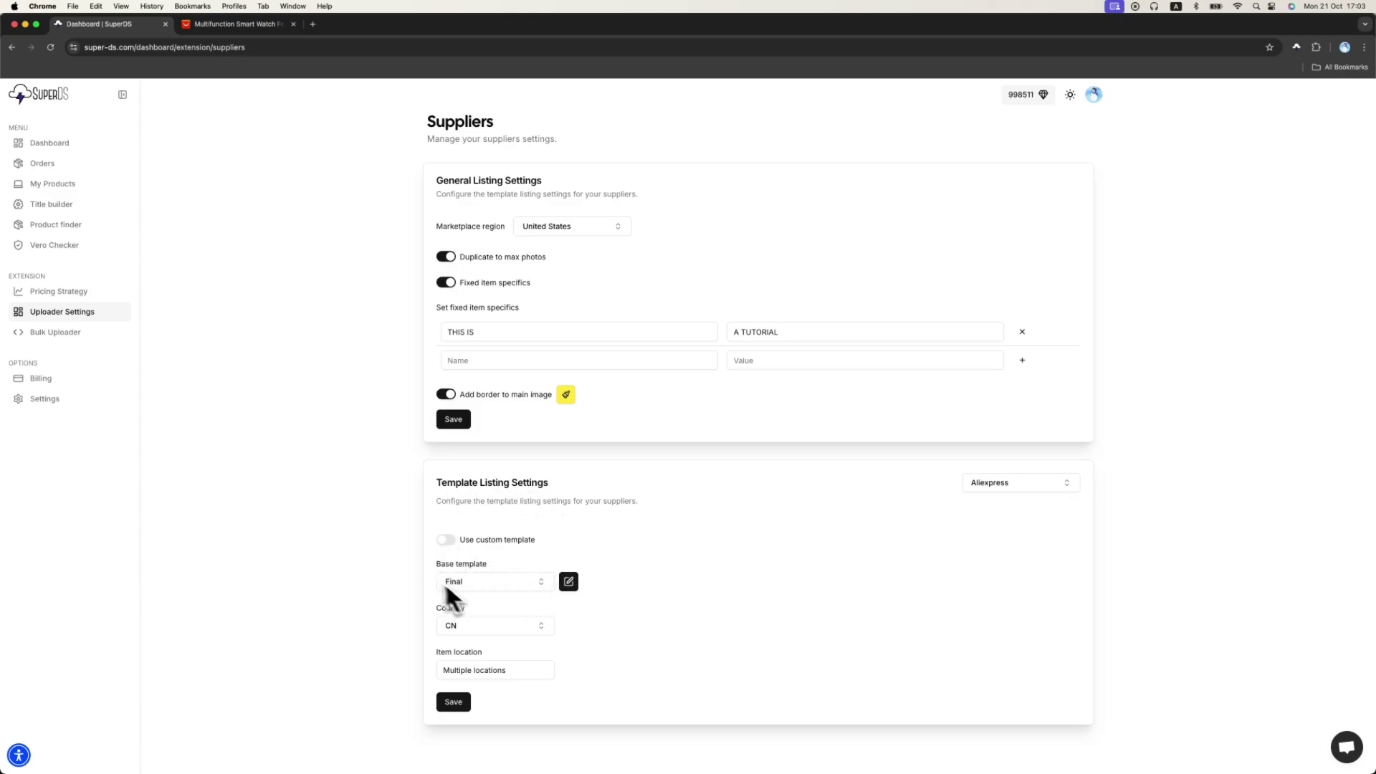
click(446, 540)
Step: Inspect the {{title}} variable in the custom template editor, then switch Use custom template off and save
click(549, 540)
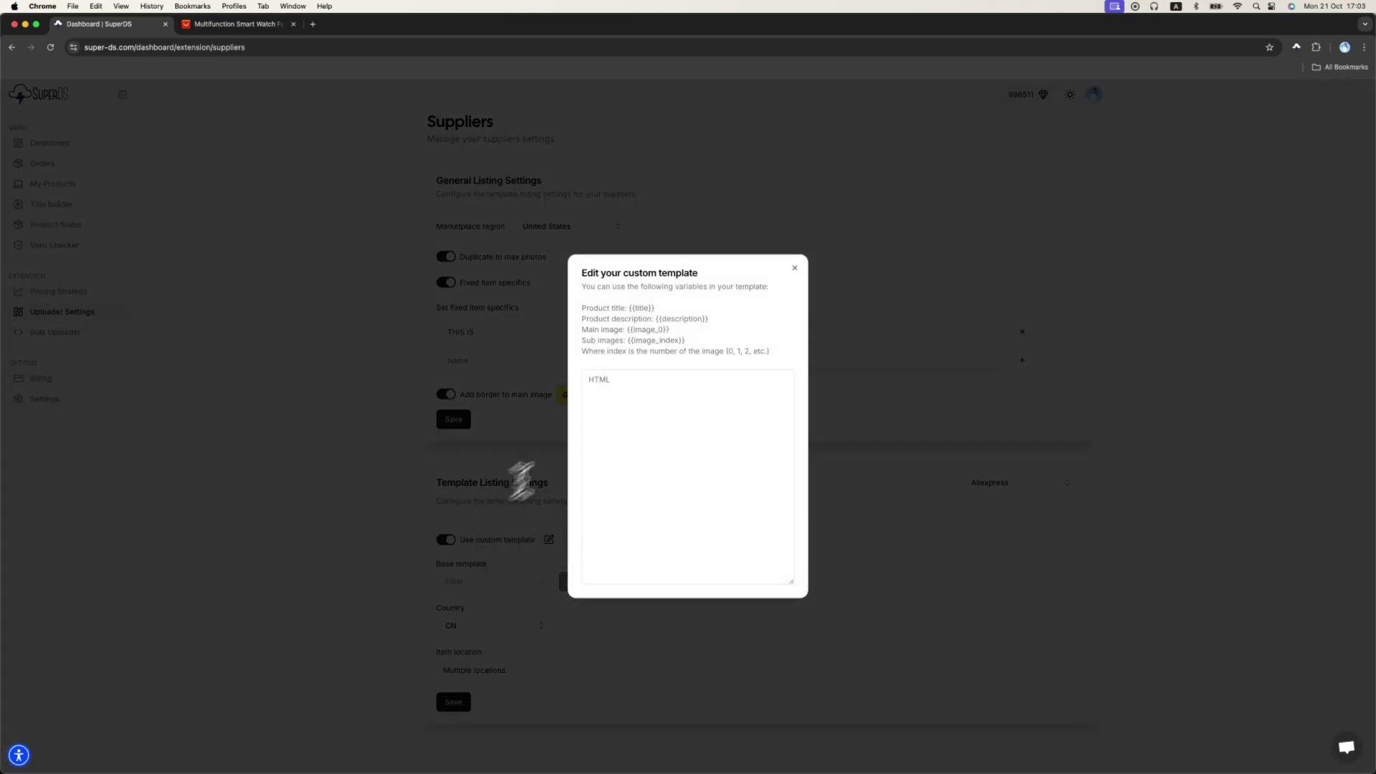
click(631, 399)
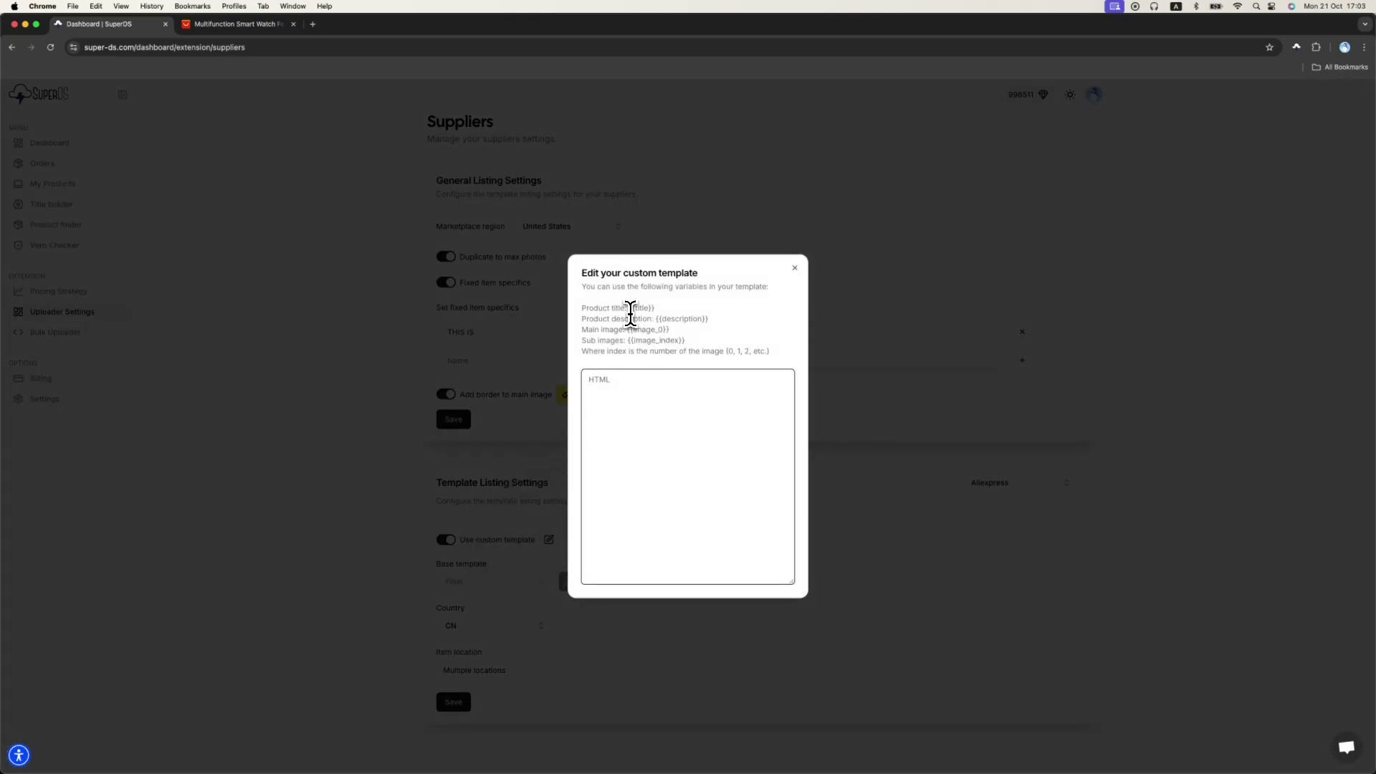
drag(631, 311, 655, 309)
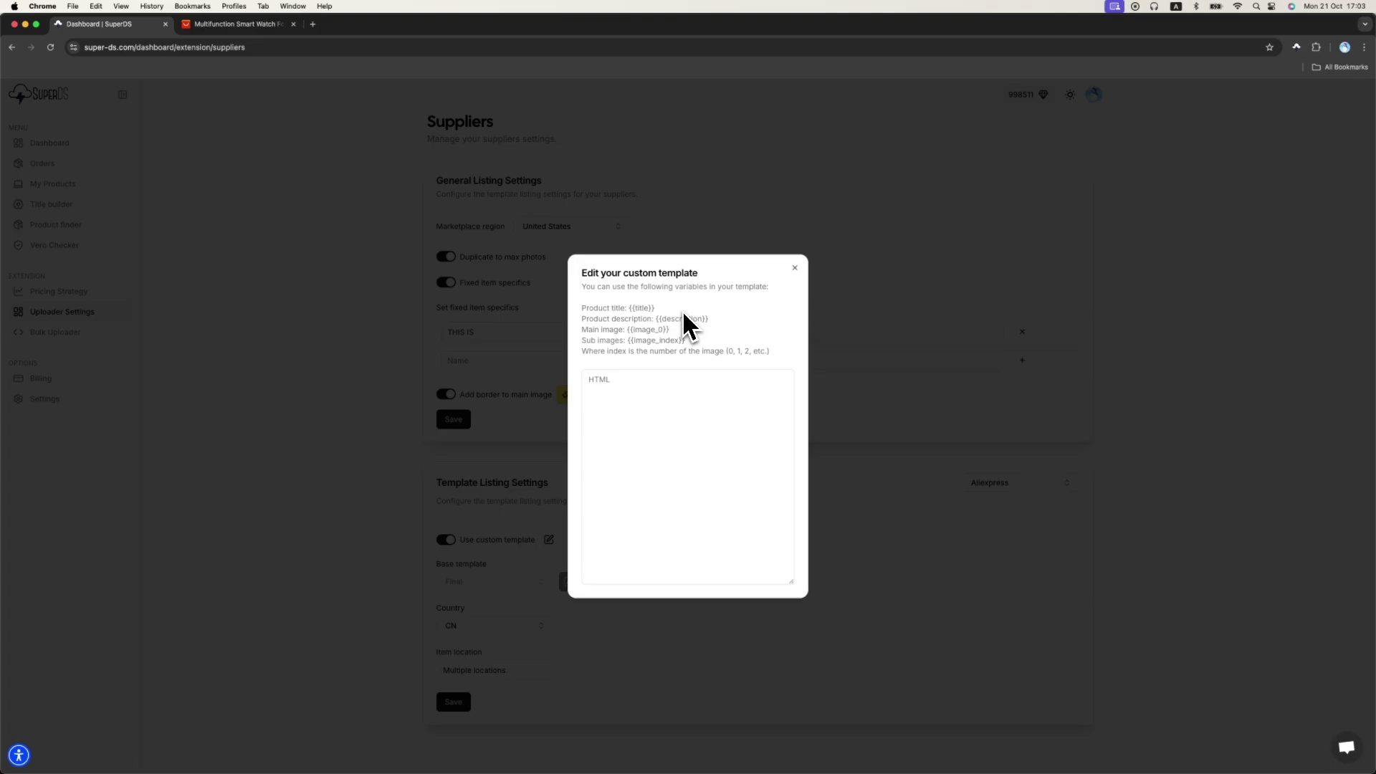
click(676, 400)
click(797, 270)
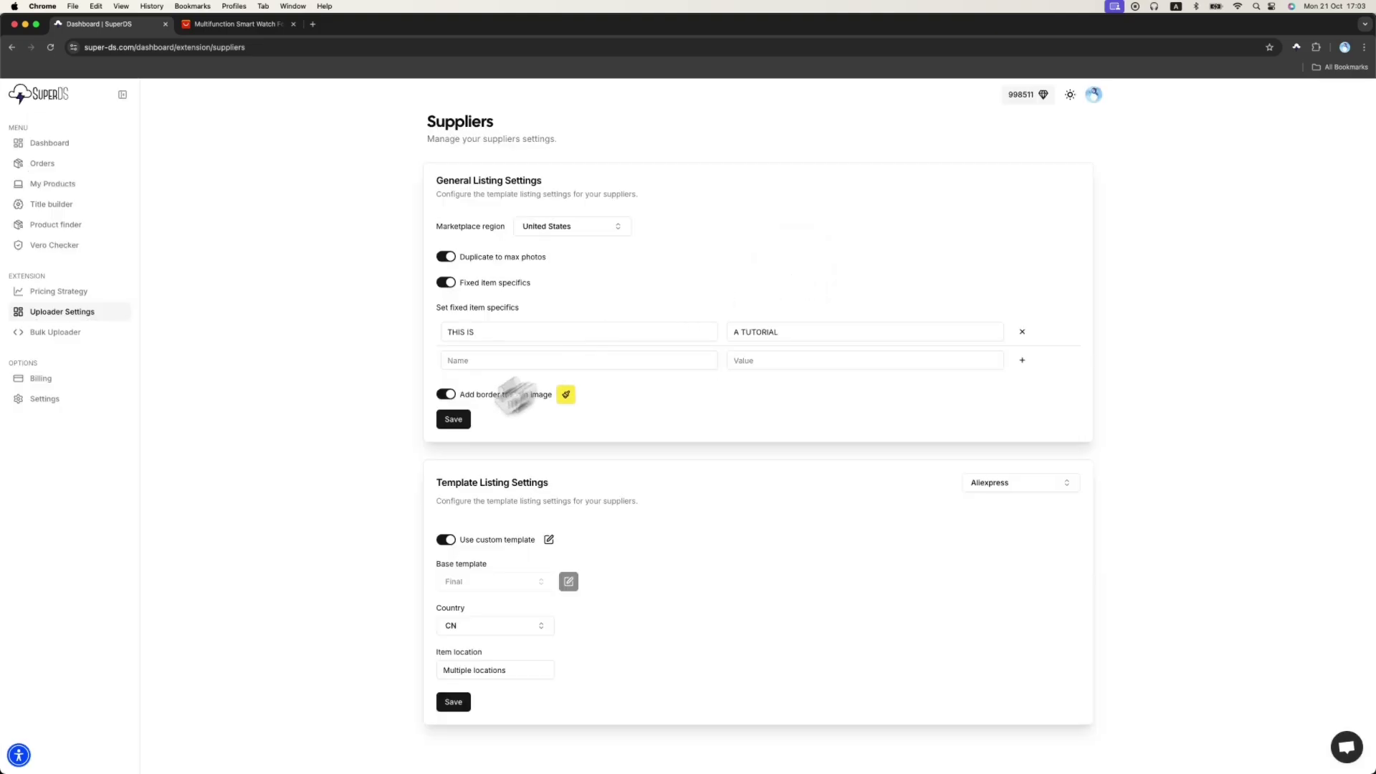
click(447, 541)
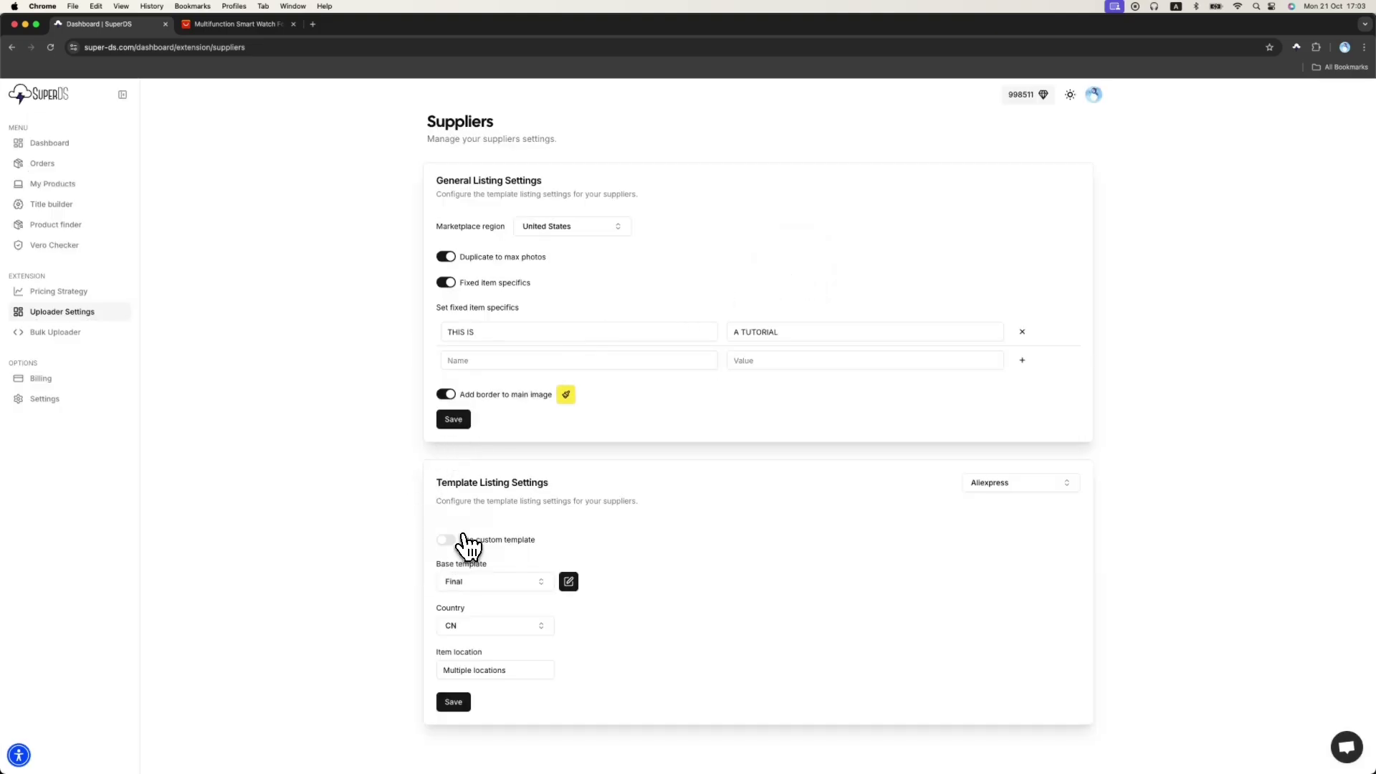
click(457, 704)
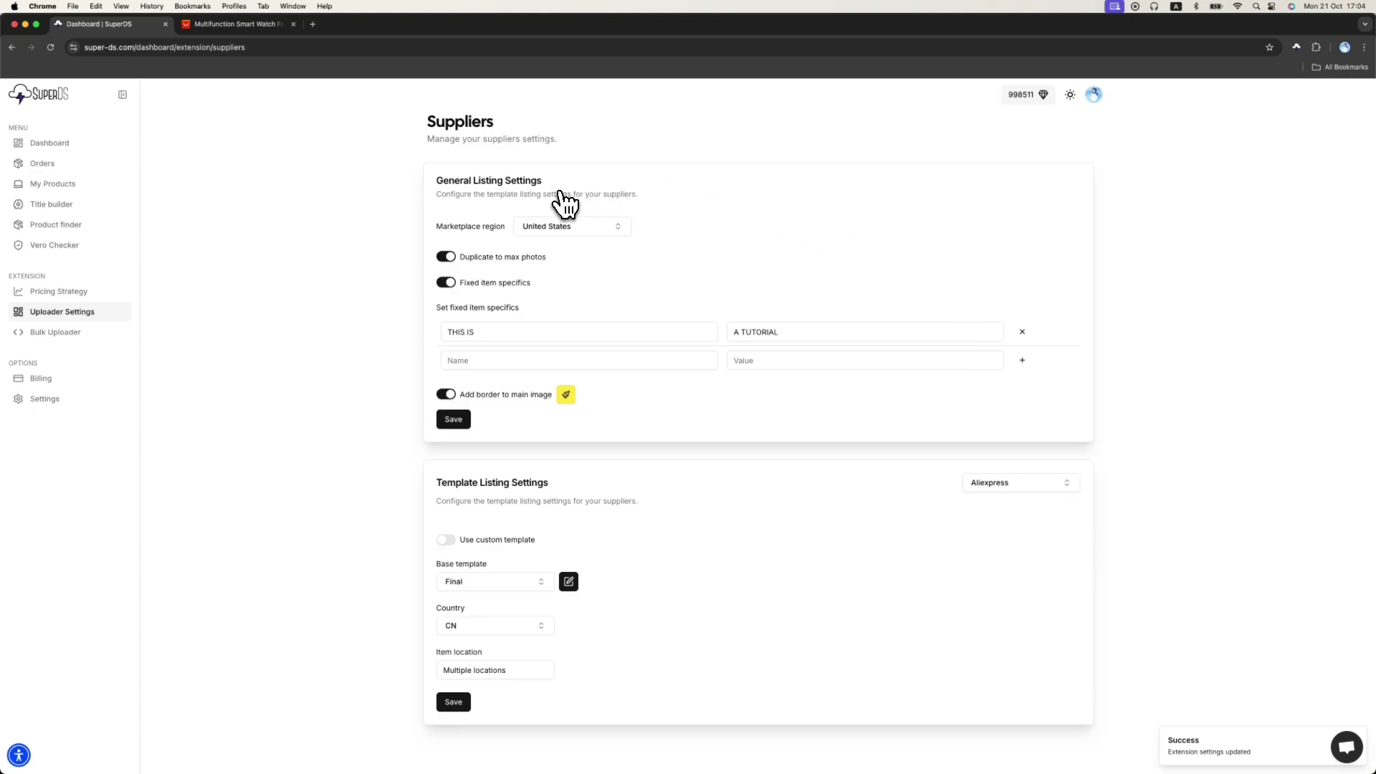
Step: Browse the Bulk Uploader product list, then view the Billing page with its Free subscription
click(60, 349)
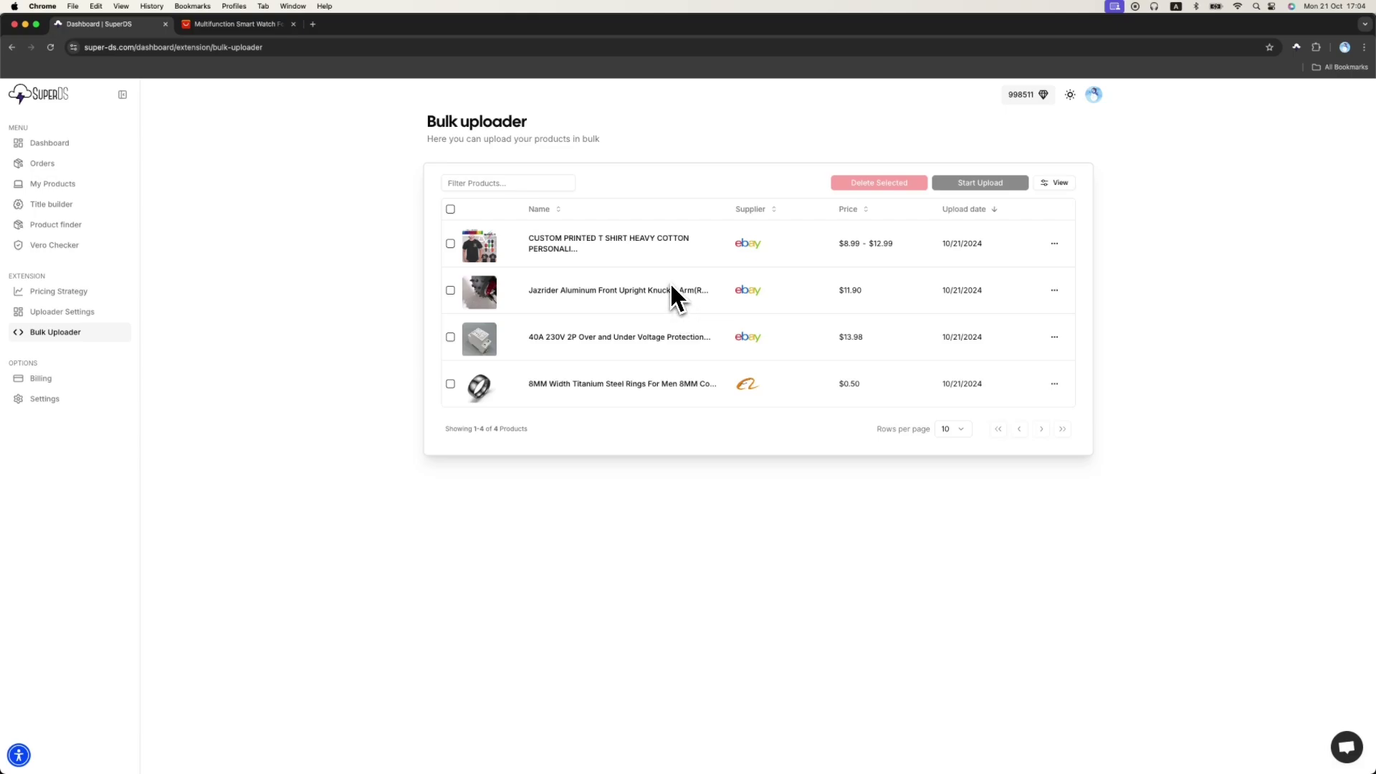
click(44, 380)
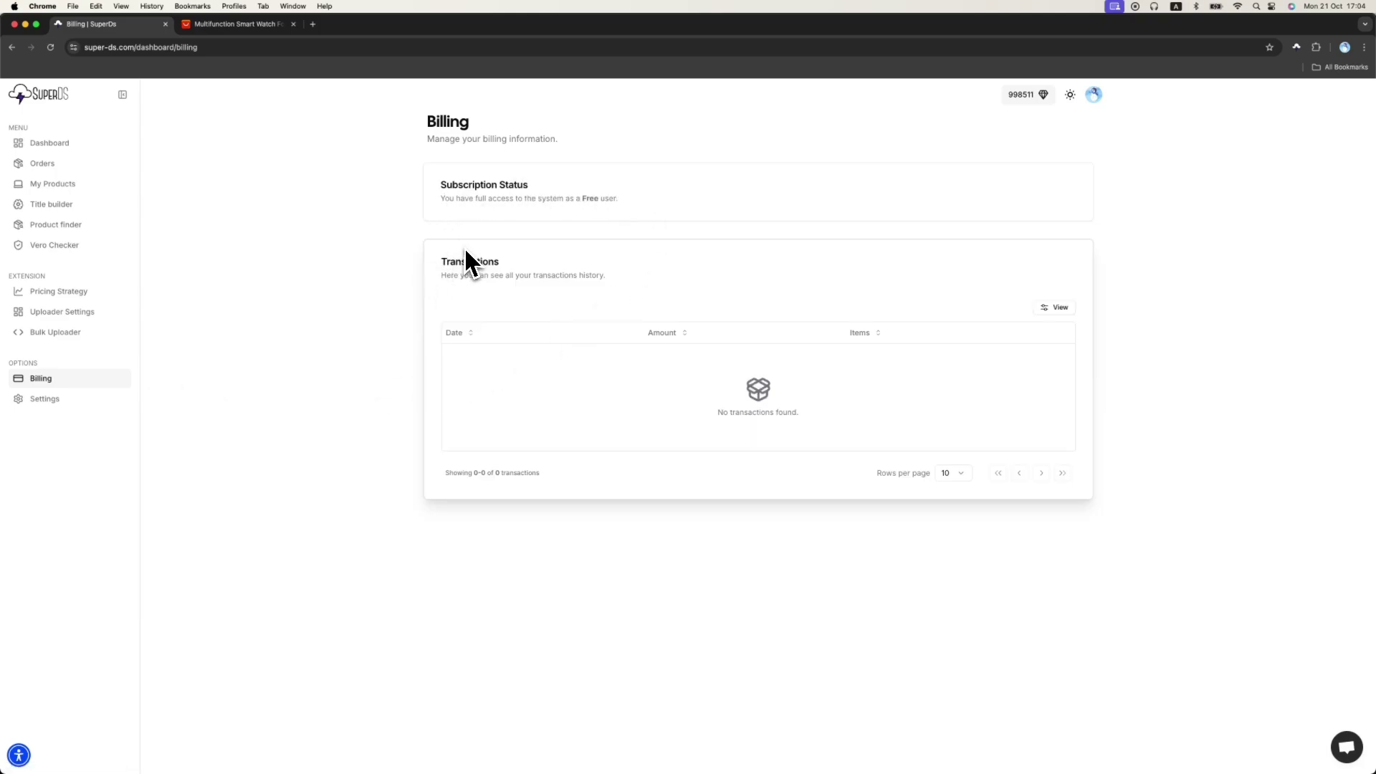
Step: Review the Settings page and keep US Dollar (USD) as the display currency
click(62, 400)
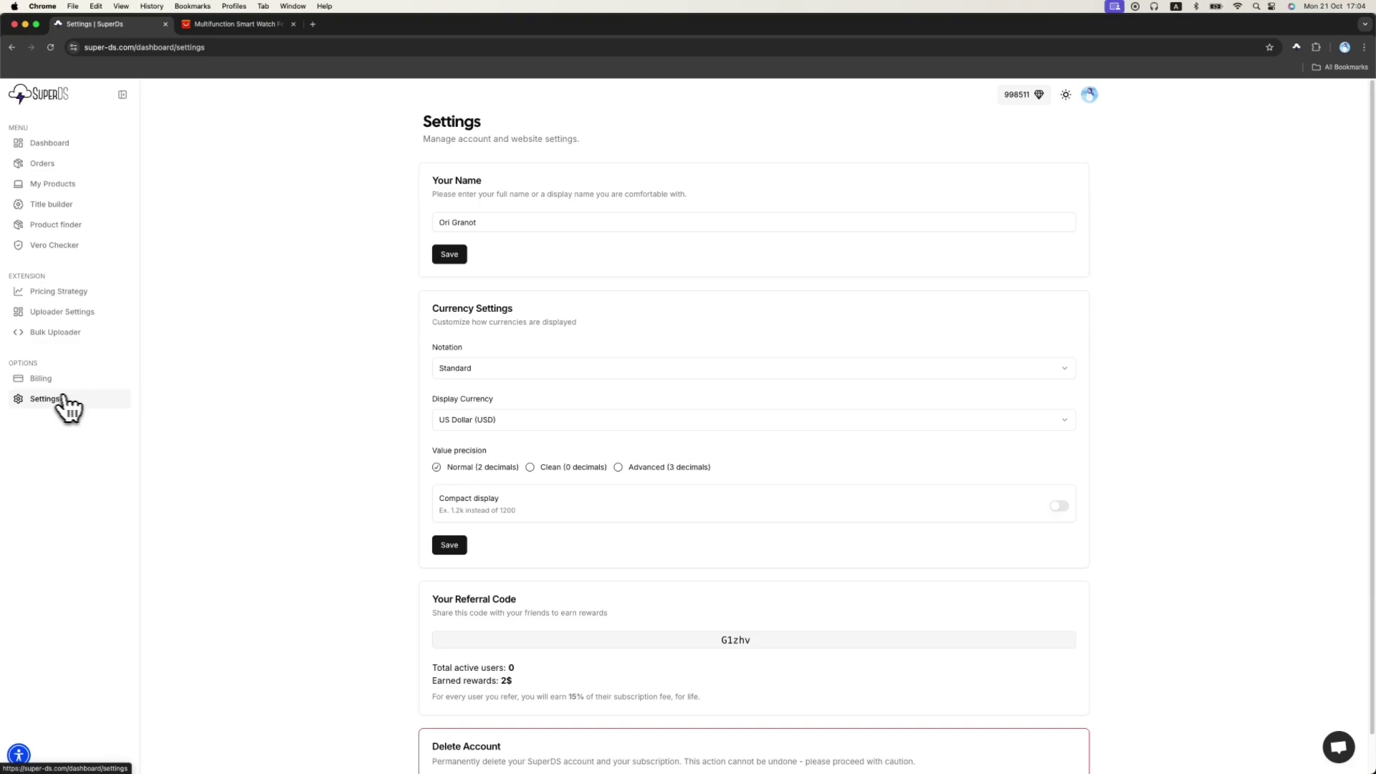
drag(494, 222, 438, 223)
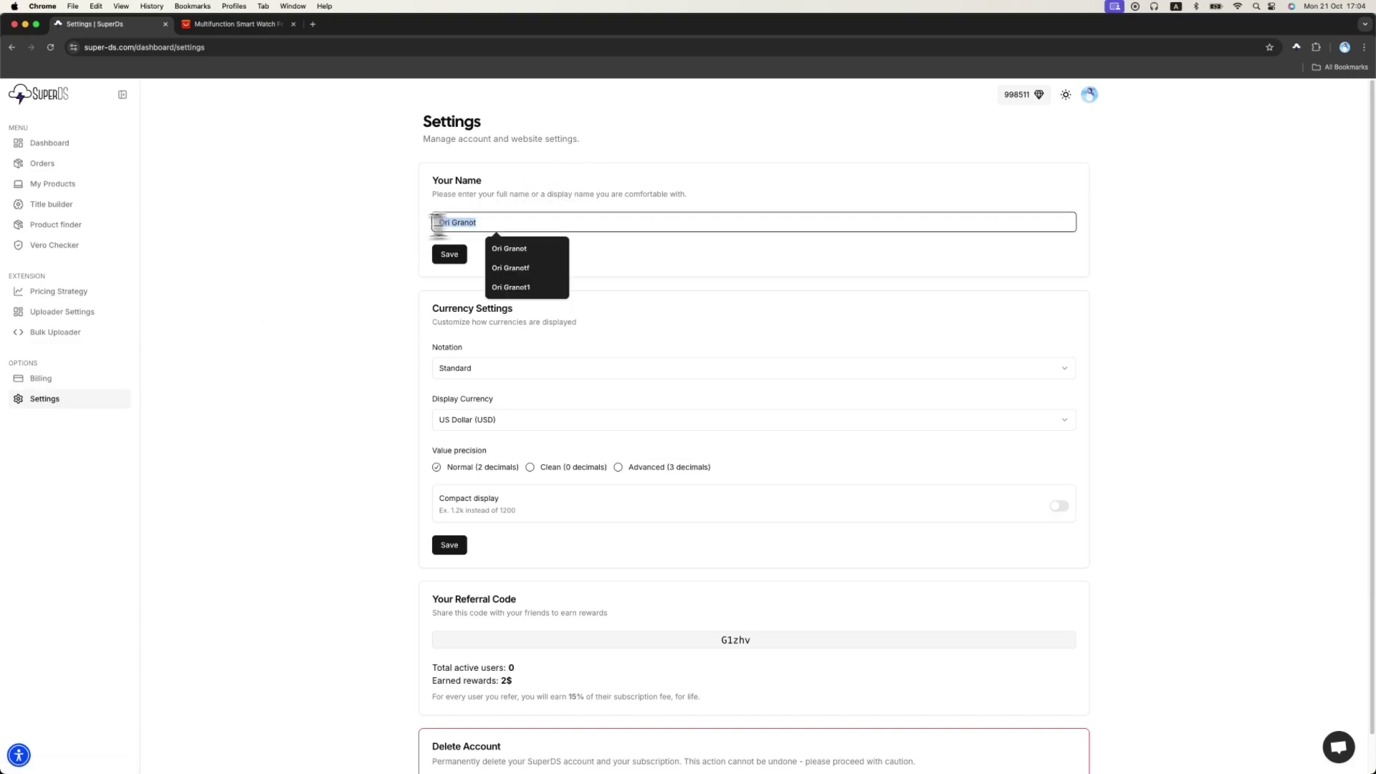
scroll(439, 225, down, 1)
drag(480, 282, 640, 409)
triple_click(479, 560)
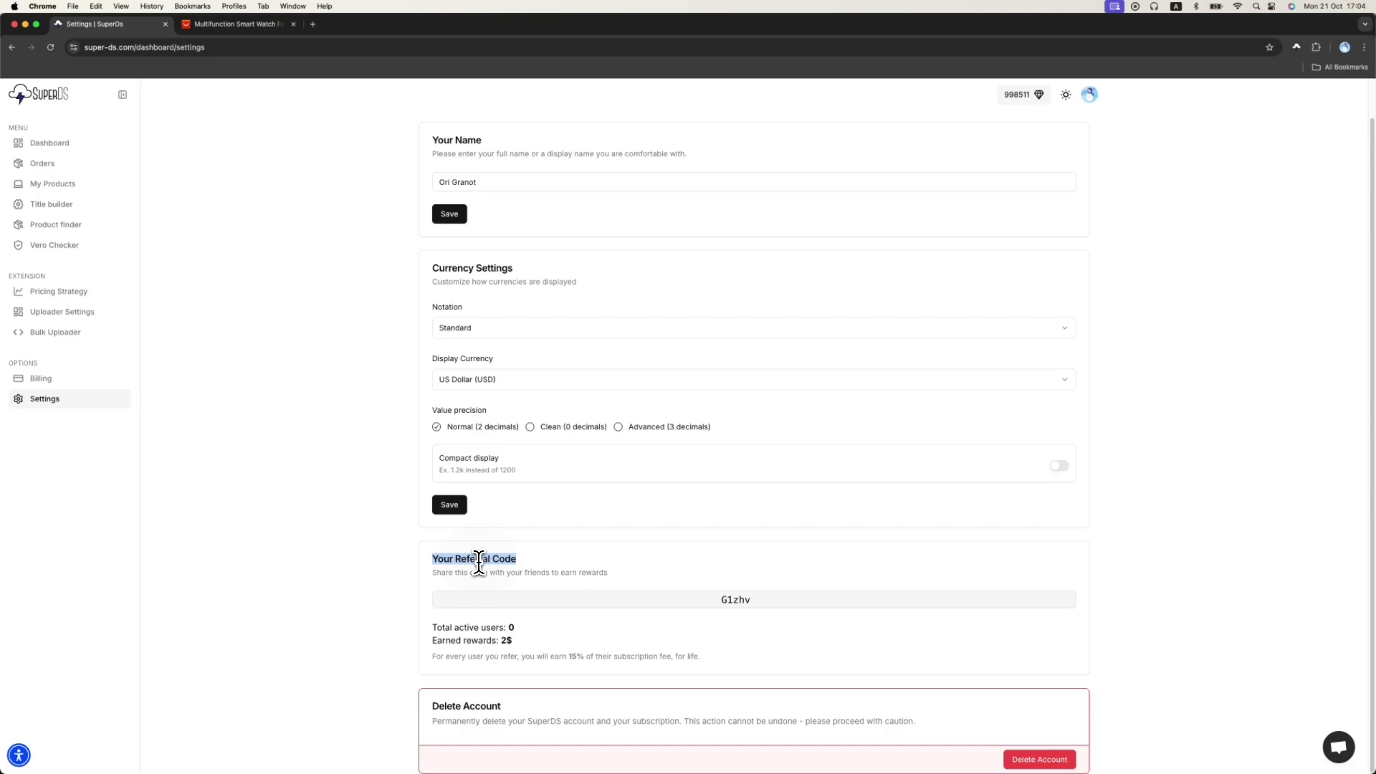
click(476, 385)
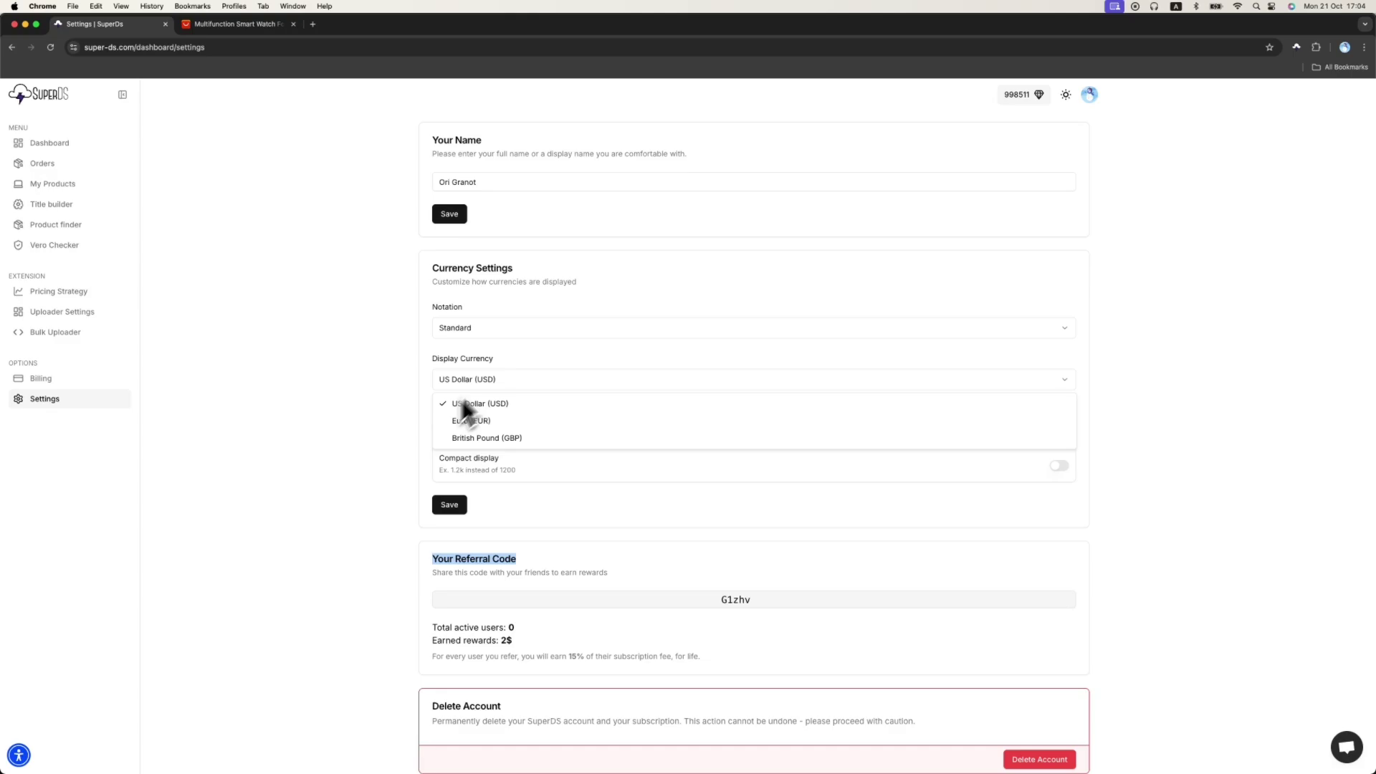
click(463, 406)
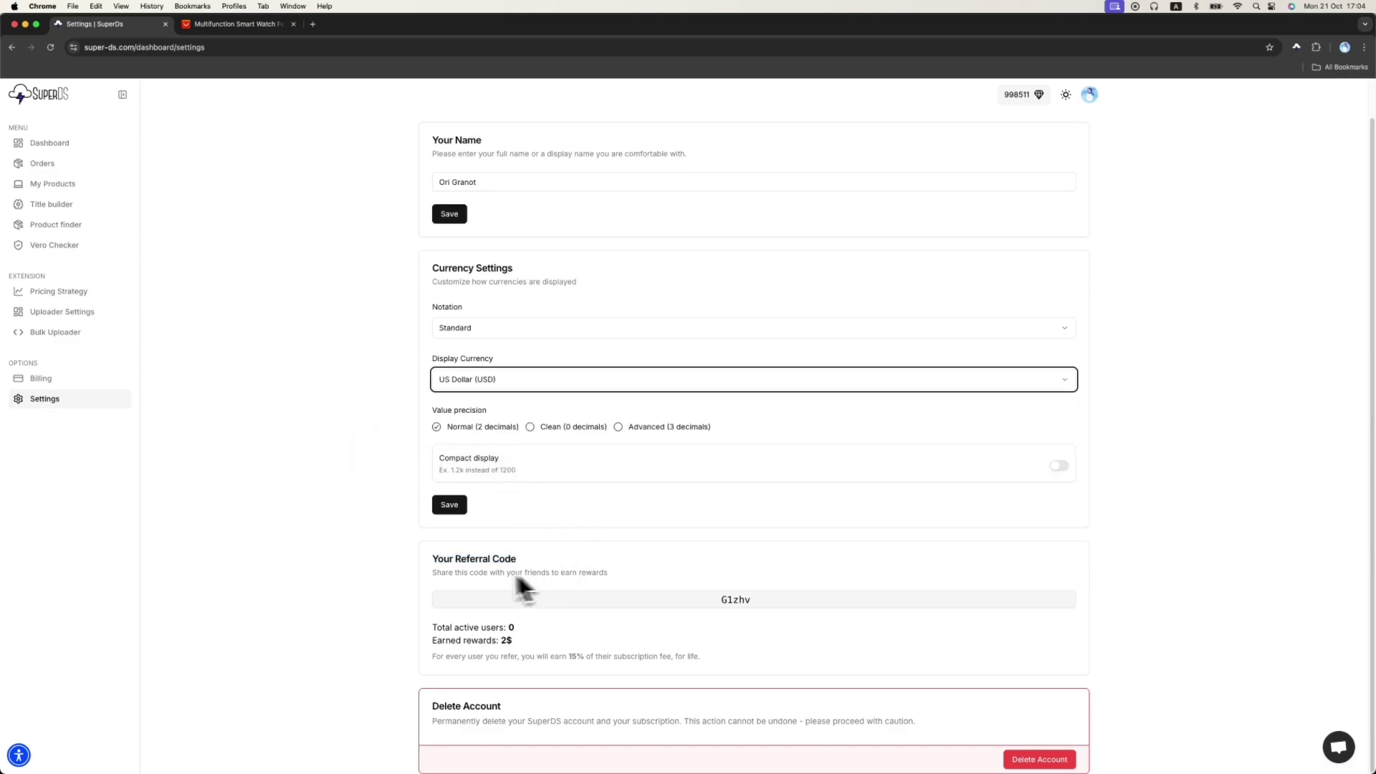
click(443, 567)
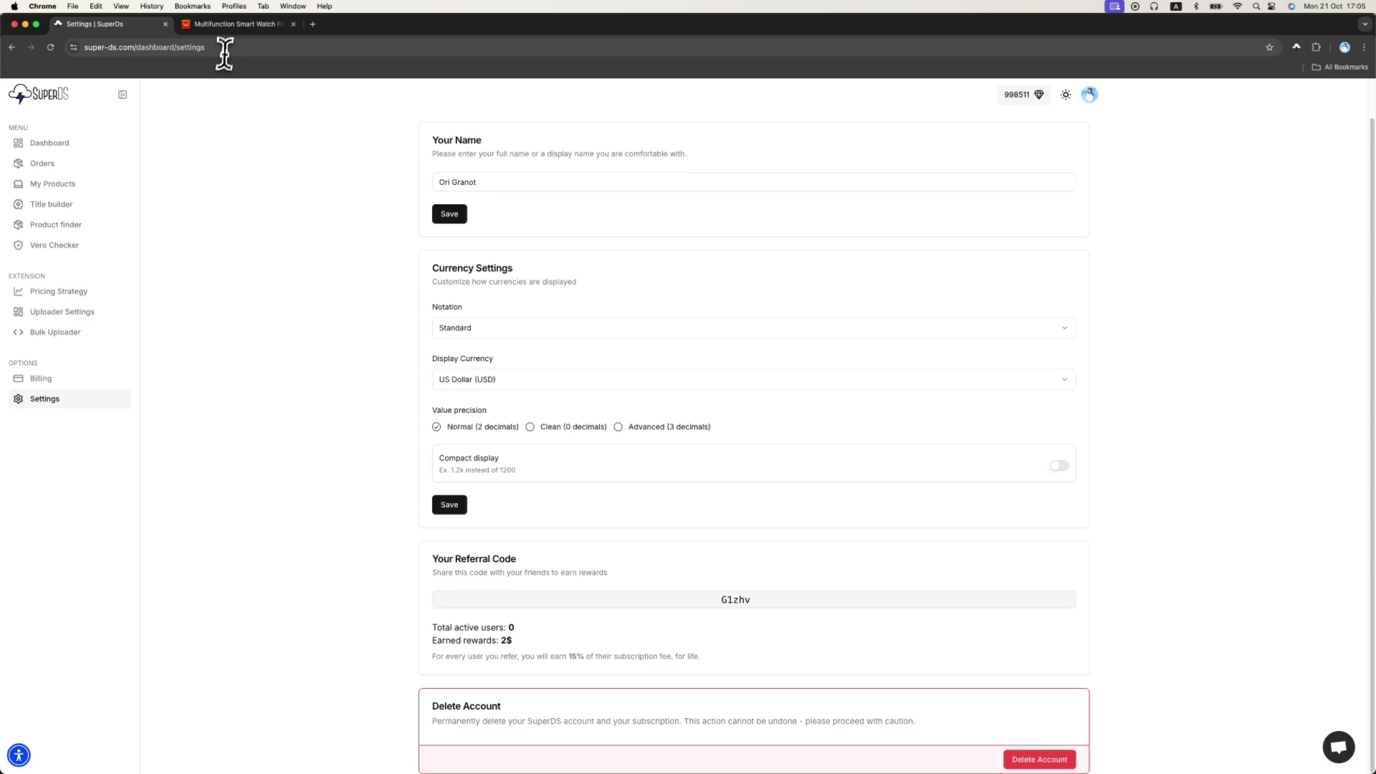
Step: Import the AliExpress smartwatch through the SuperDS popup using the Advanced upload type
click(63, 312)
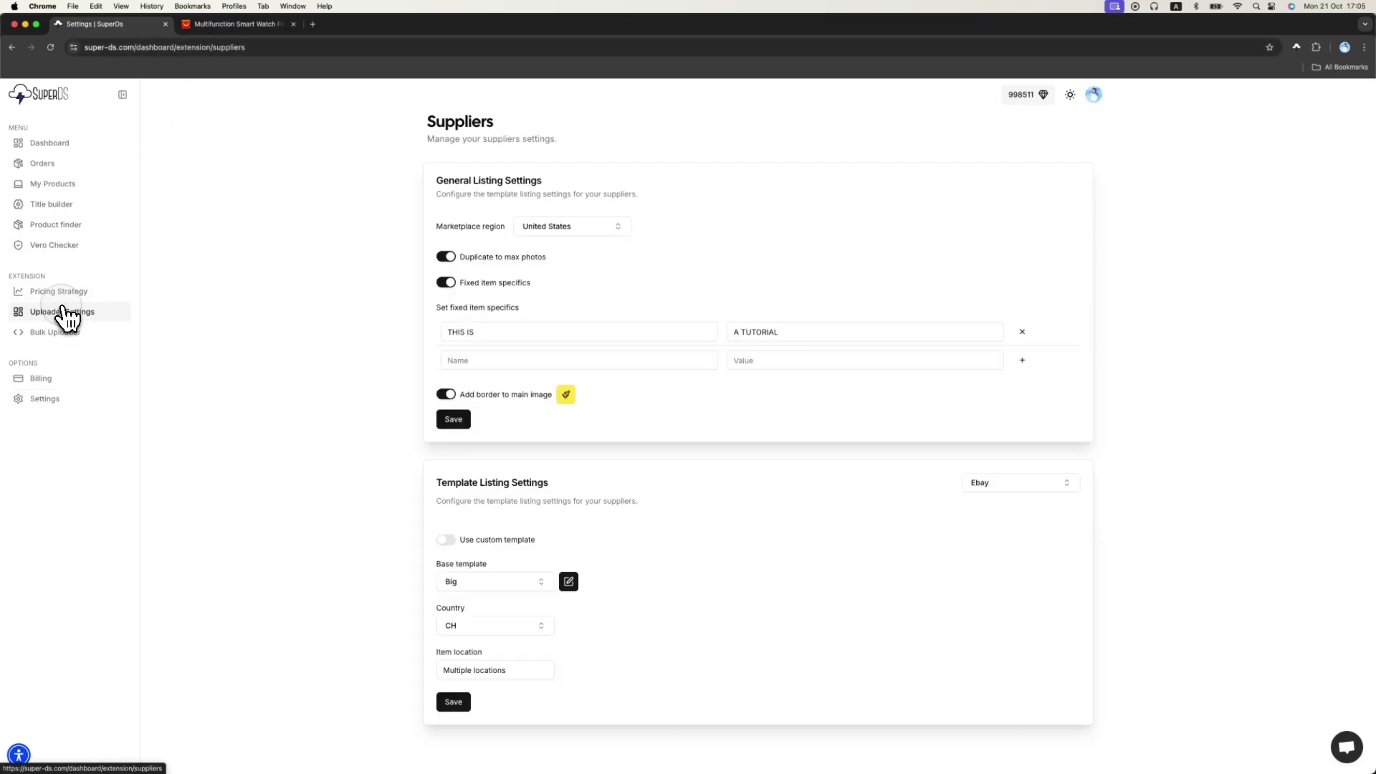
click(240, 24)
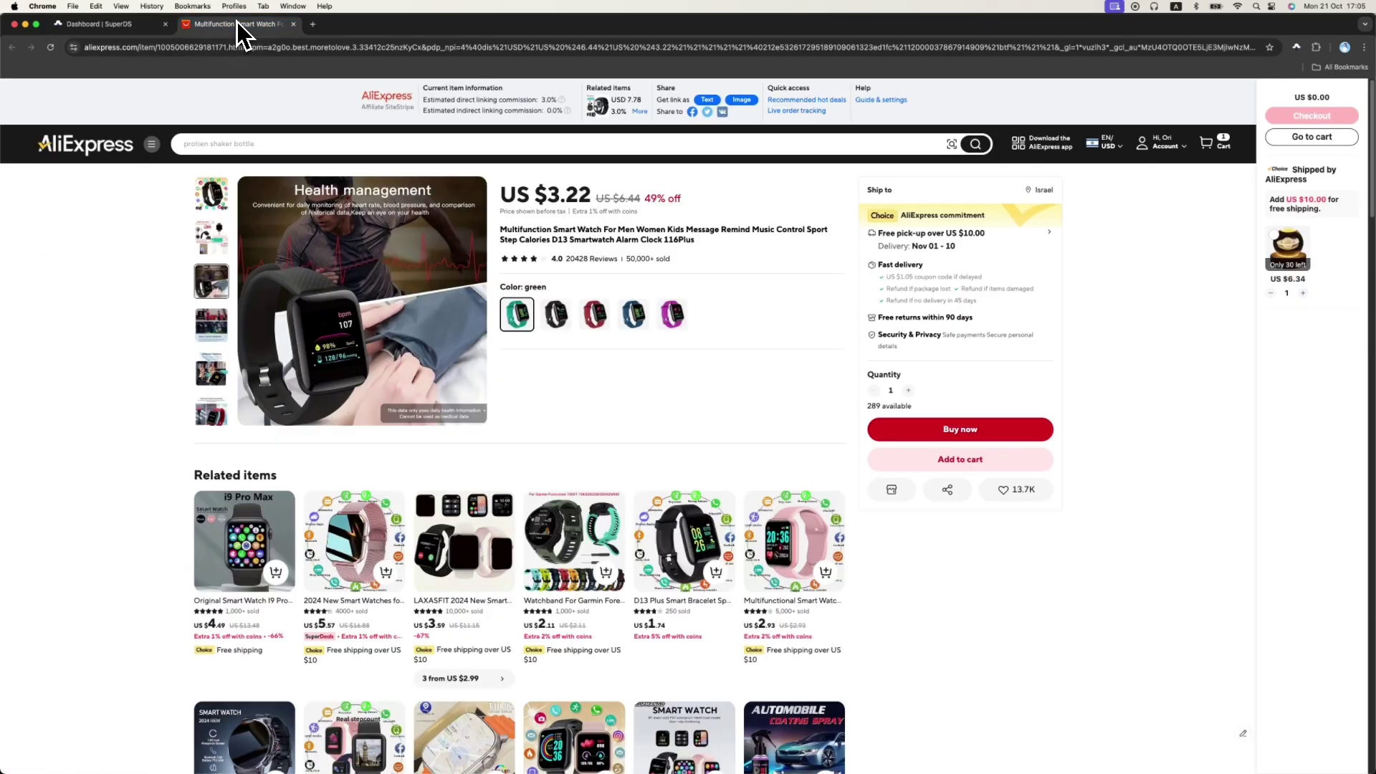
click(1297, 48)
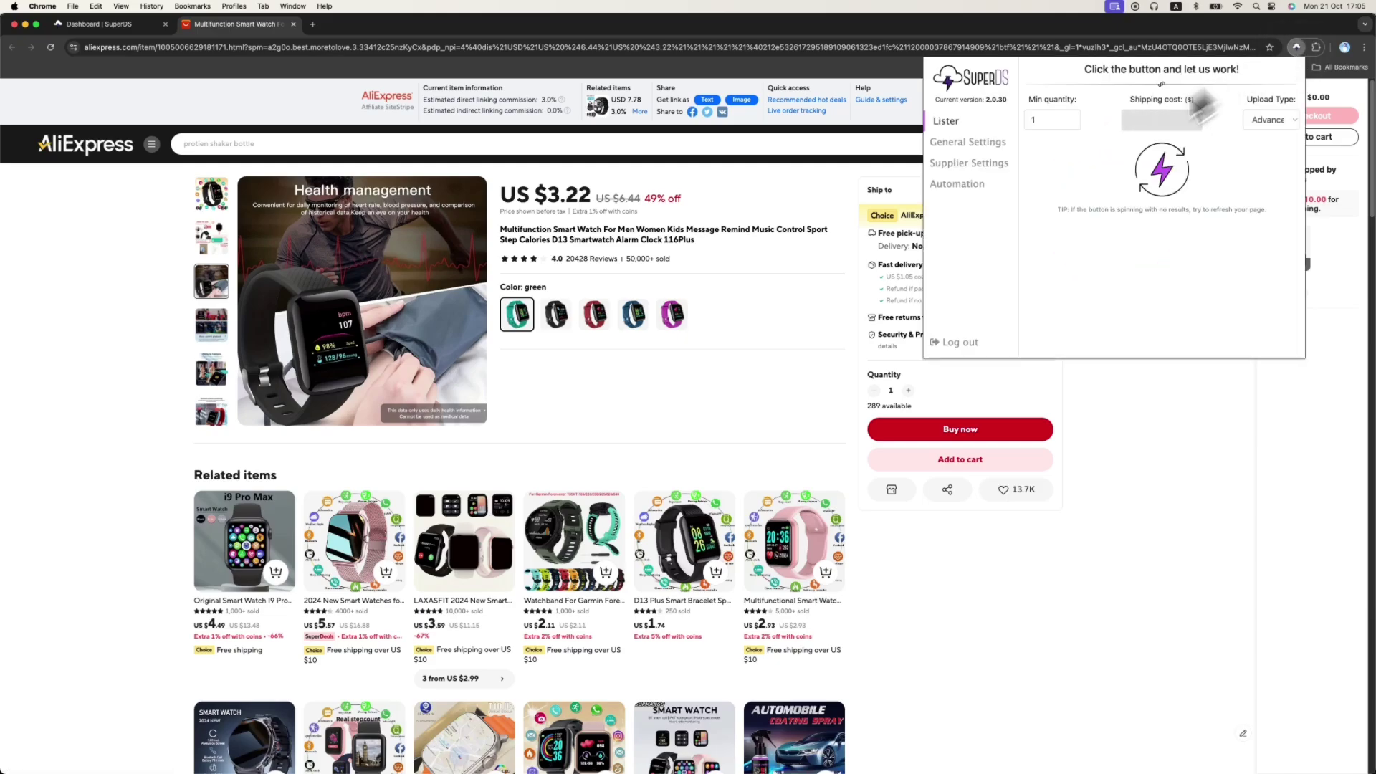
click(1267, 121)
click(1267, 122)
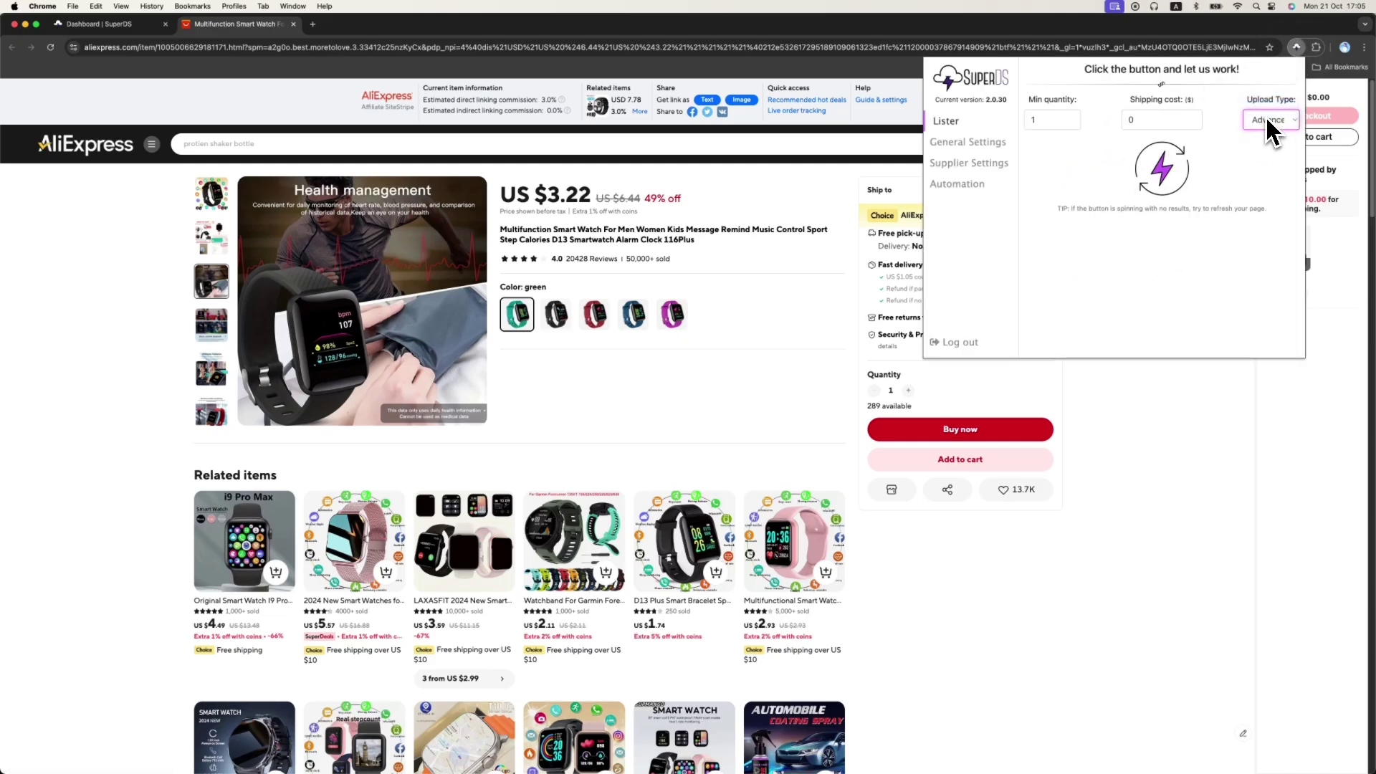
click(1269, 120)
click(1268, 123)
click(1177, 181)
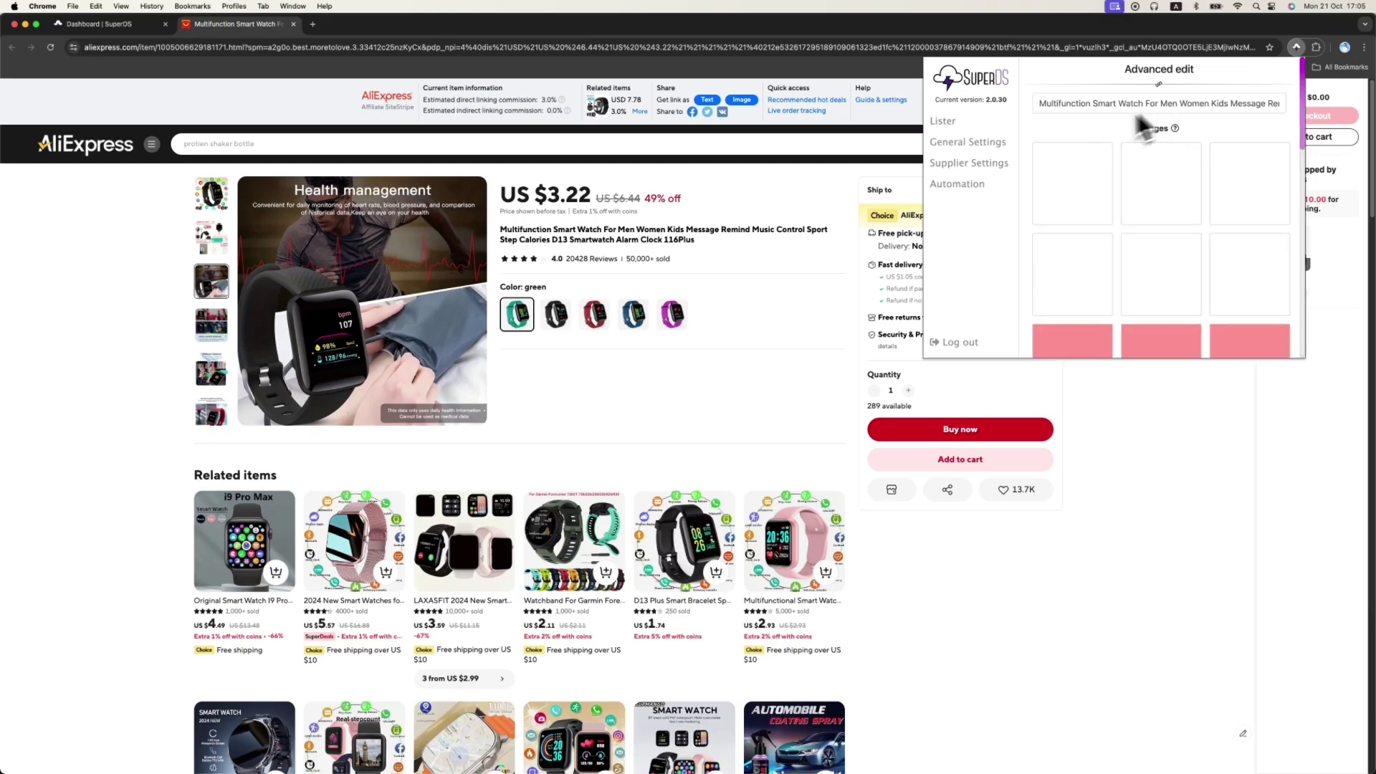
Step: Include a product image and the How to use image in the listing
scroll(1172, 176, down, 2)
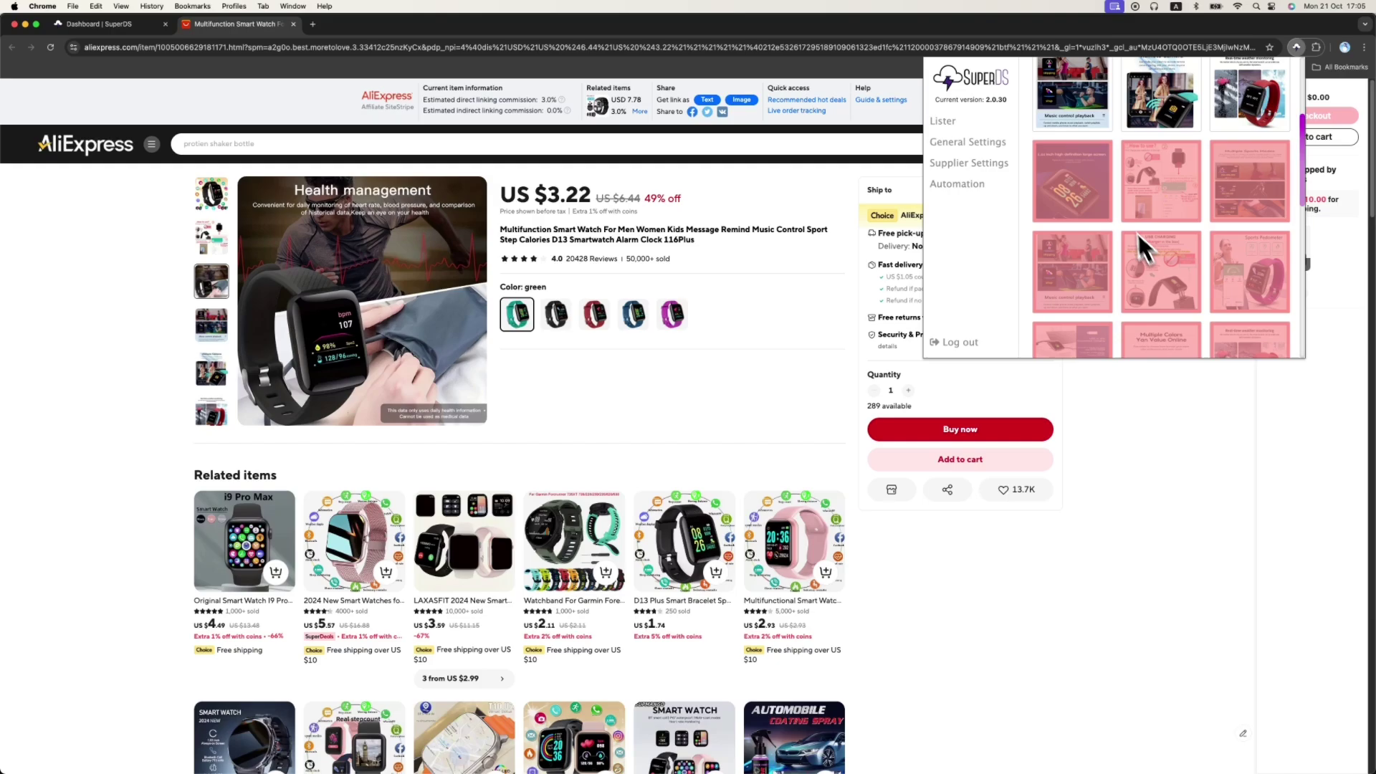
scroll(511, 645, down, 10)
scroll(510, 640, up, 10)
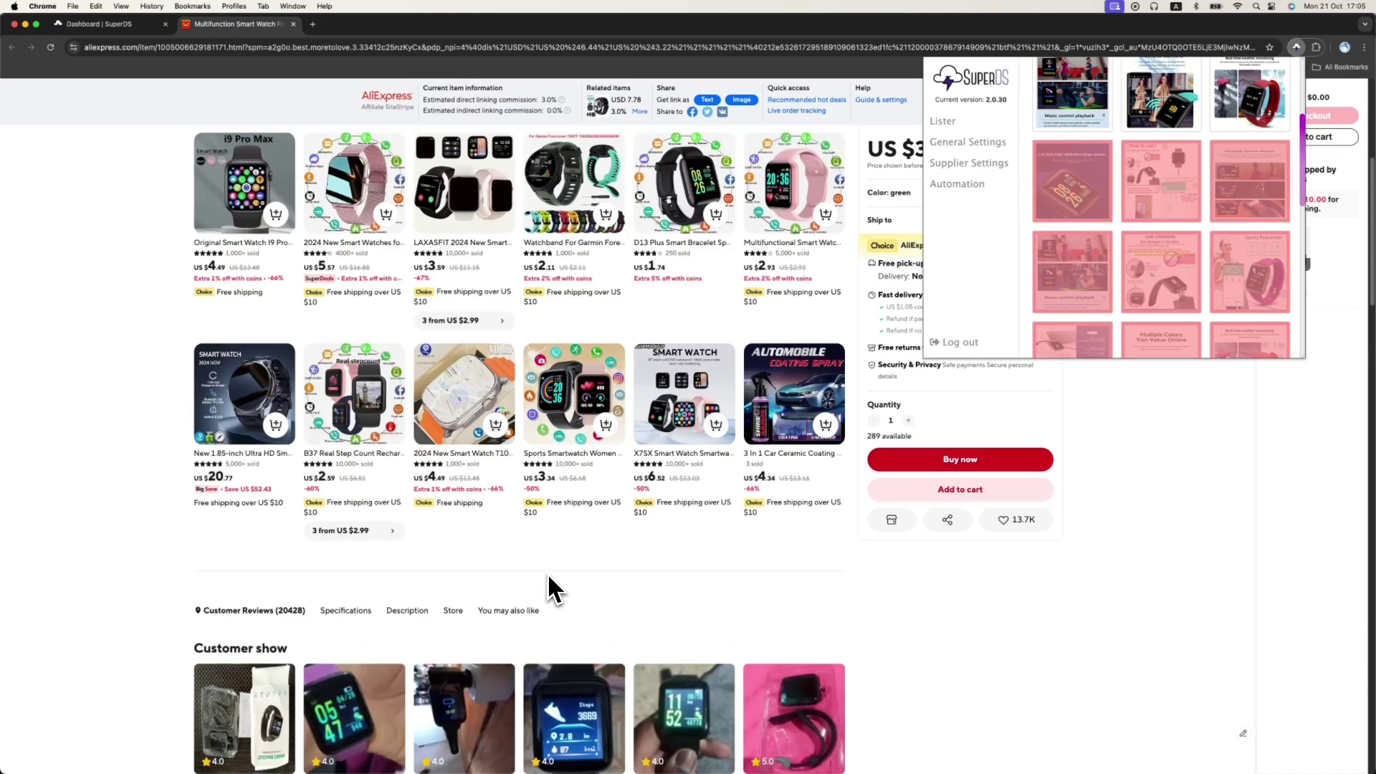
scroll(1076, 297, up, 1)
click(1079, 265)
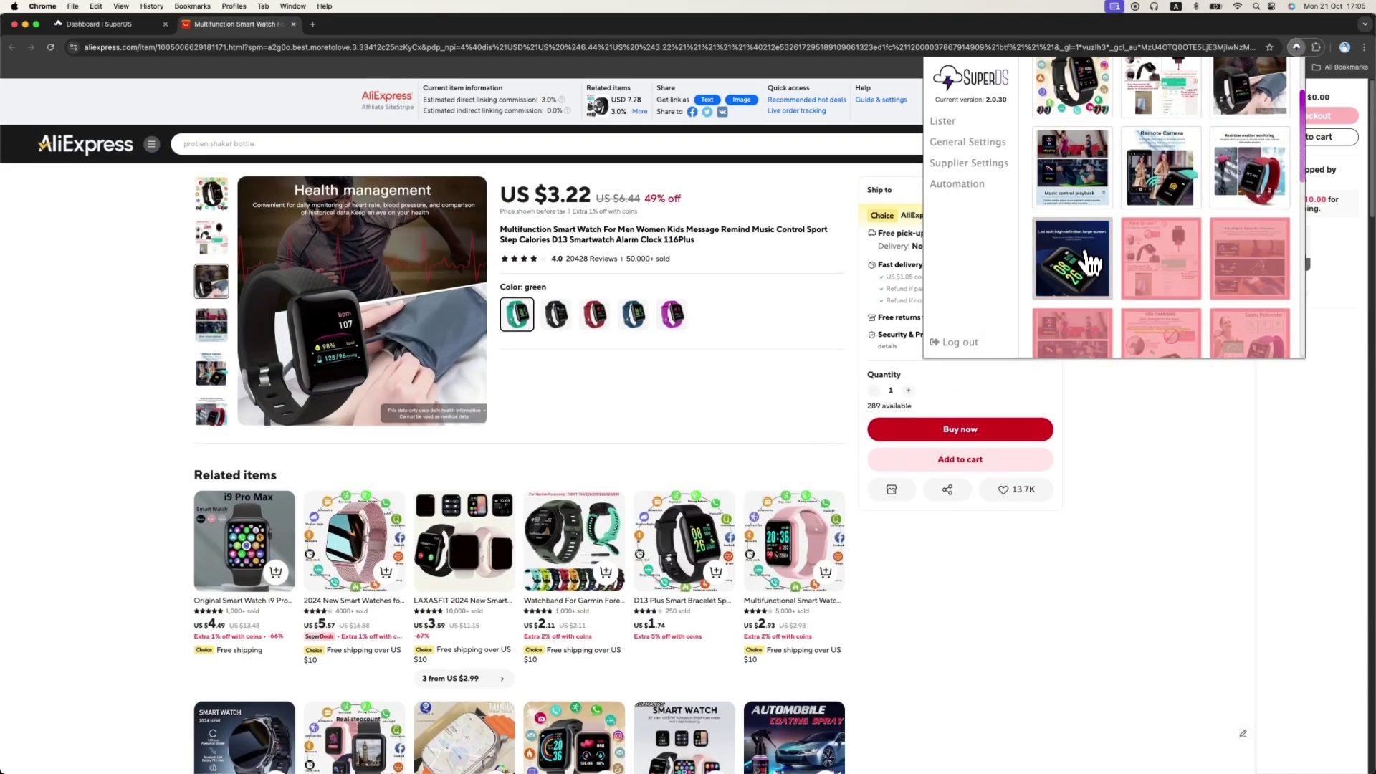
click(1127, 262)
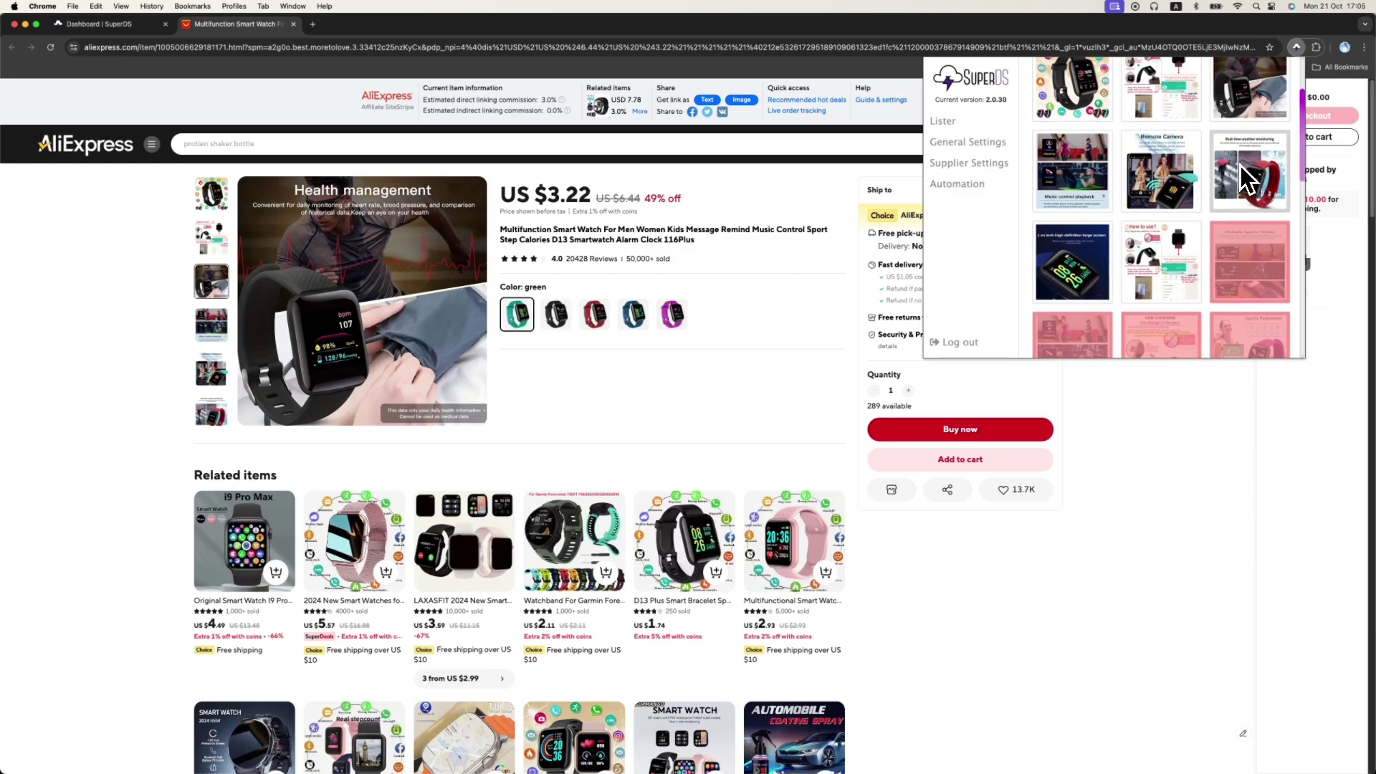
scroll(1165, 144, up, 1)
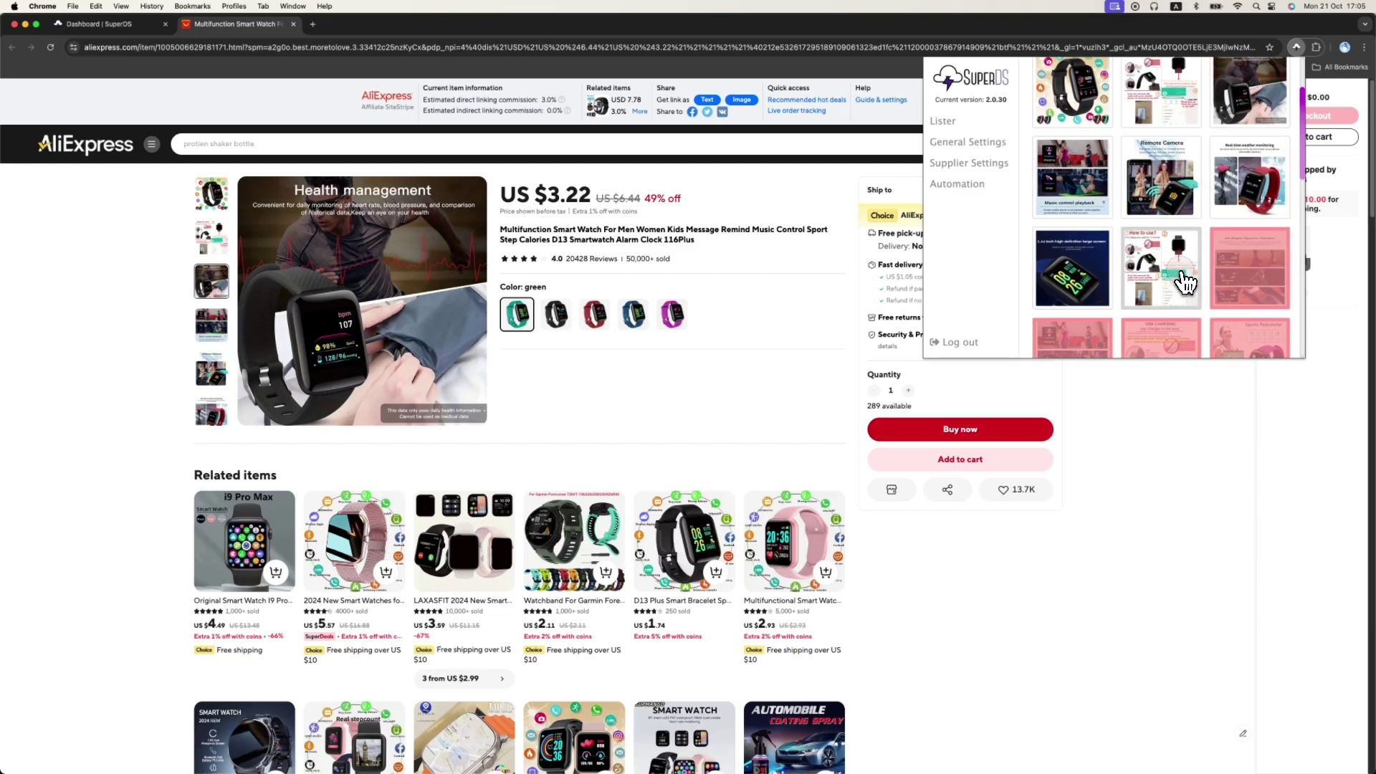
scroll(1154, 271, down, 3)
scroll(1154, 271, down, 4)
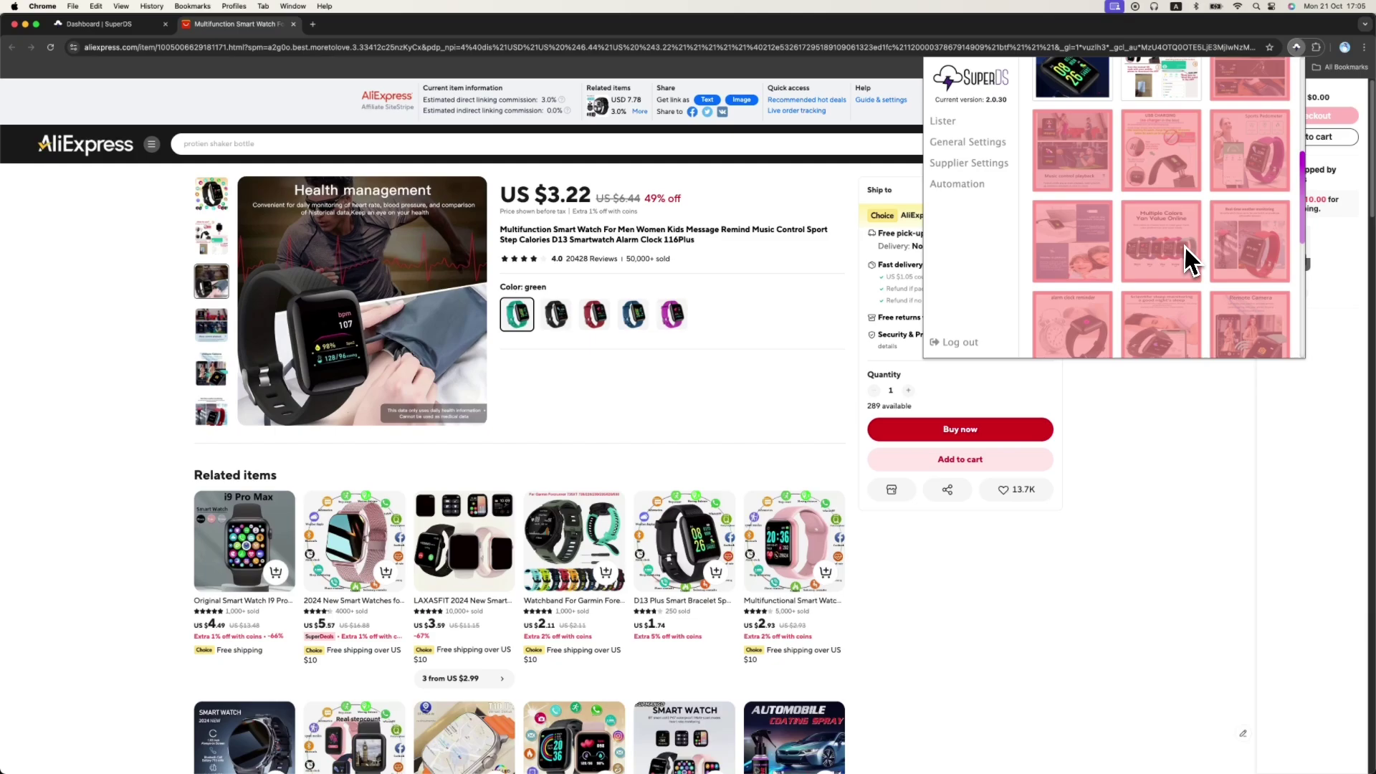
Step: Include the Multiple Colors, sleep-monitoring and alarm-clock images in the listing
click(1165, 165)
click(1161, 247)
click(1075, 251)
scroll(1207, 258, down, 5)
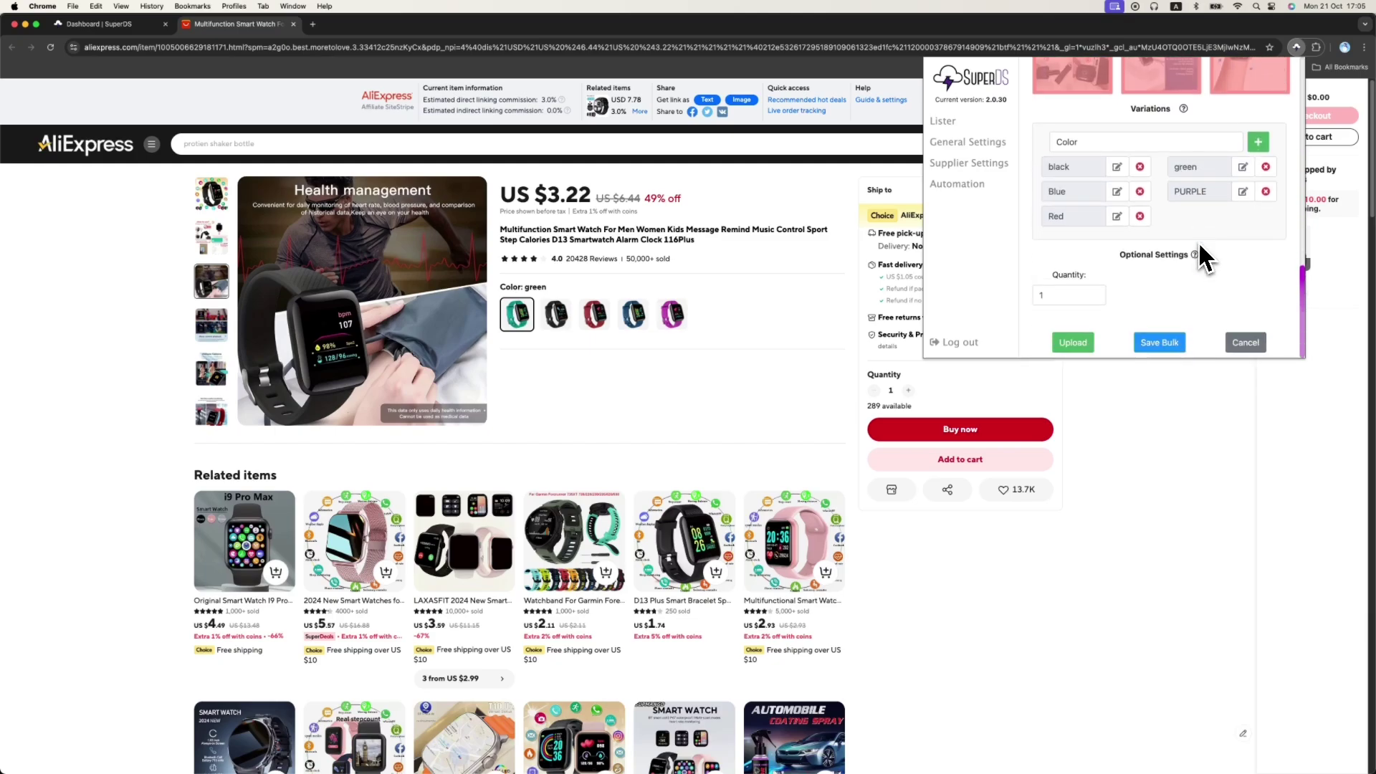
scroll(1205, 258, up, 1)
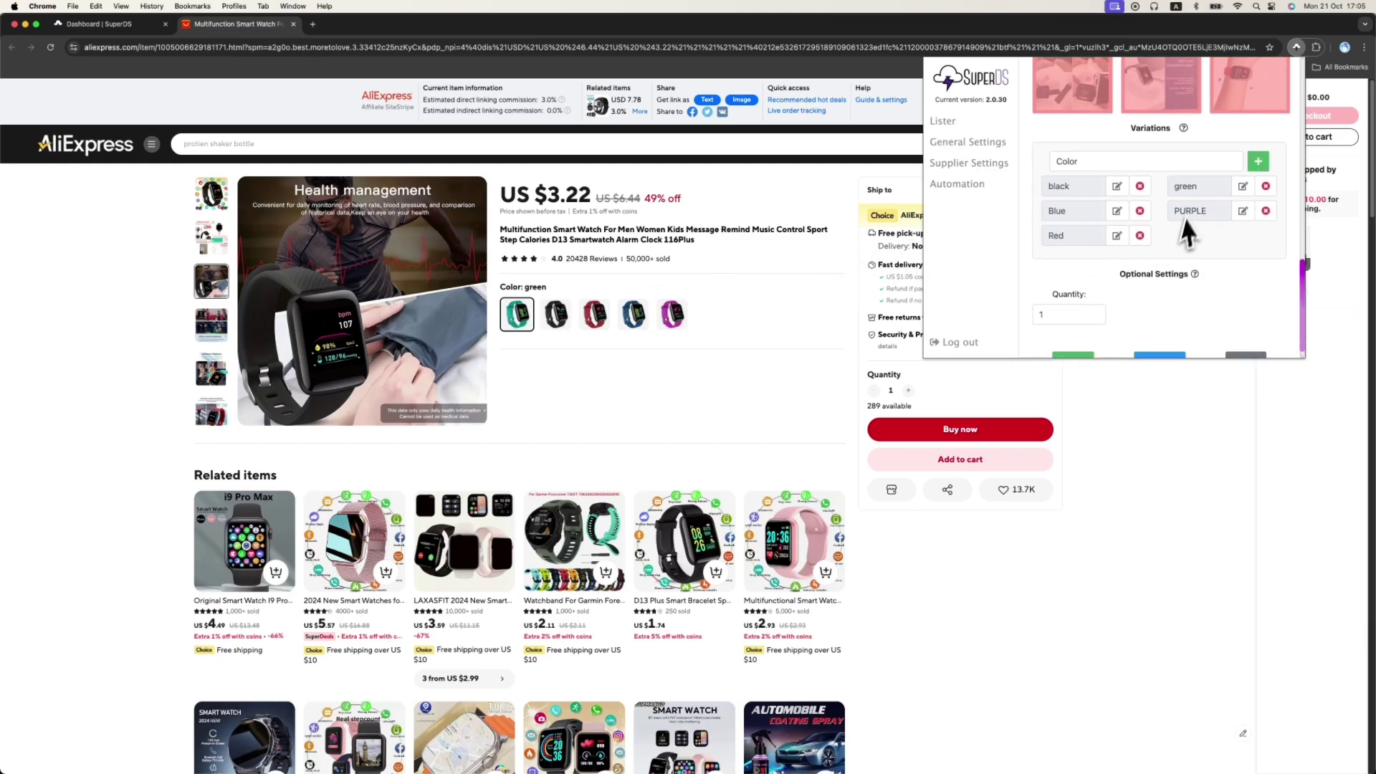
Step: Rename the colour variations to Black, Green and Purple
click(1212, 161)
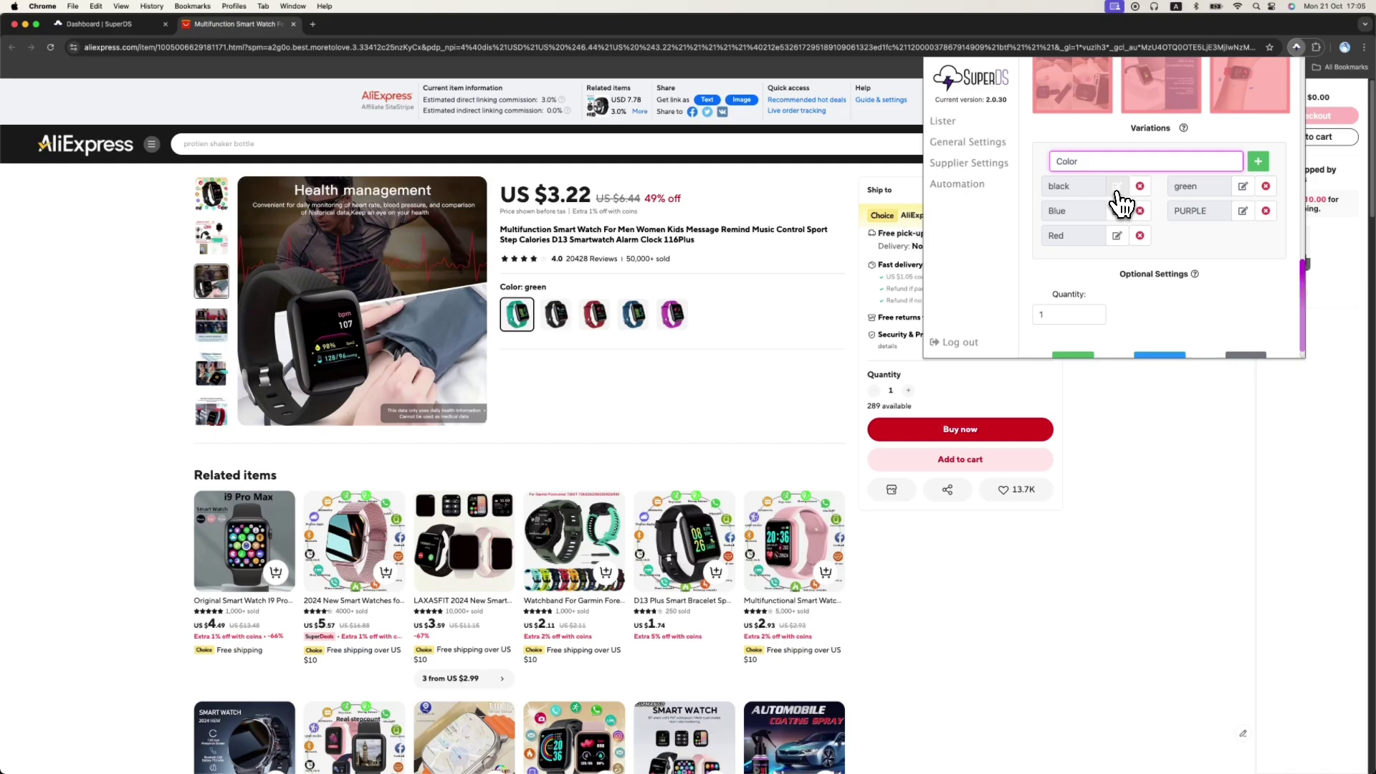
click(1117, 188)
key(Return)
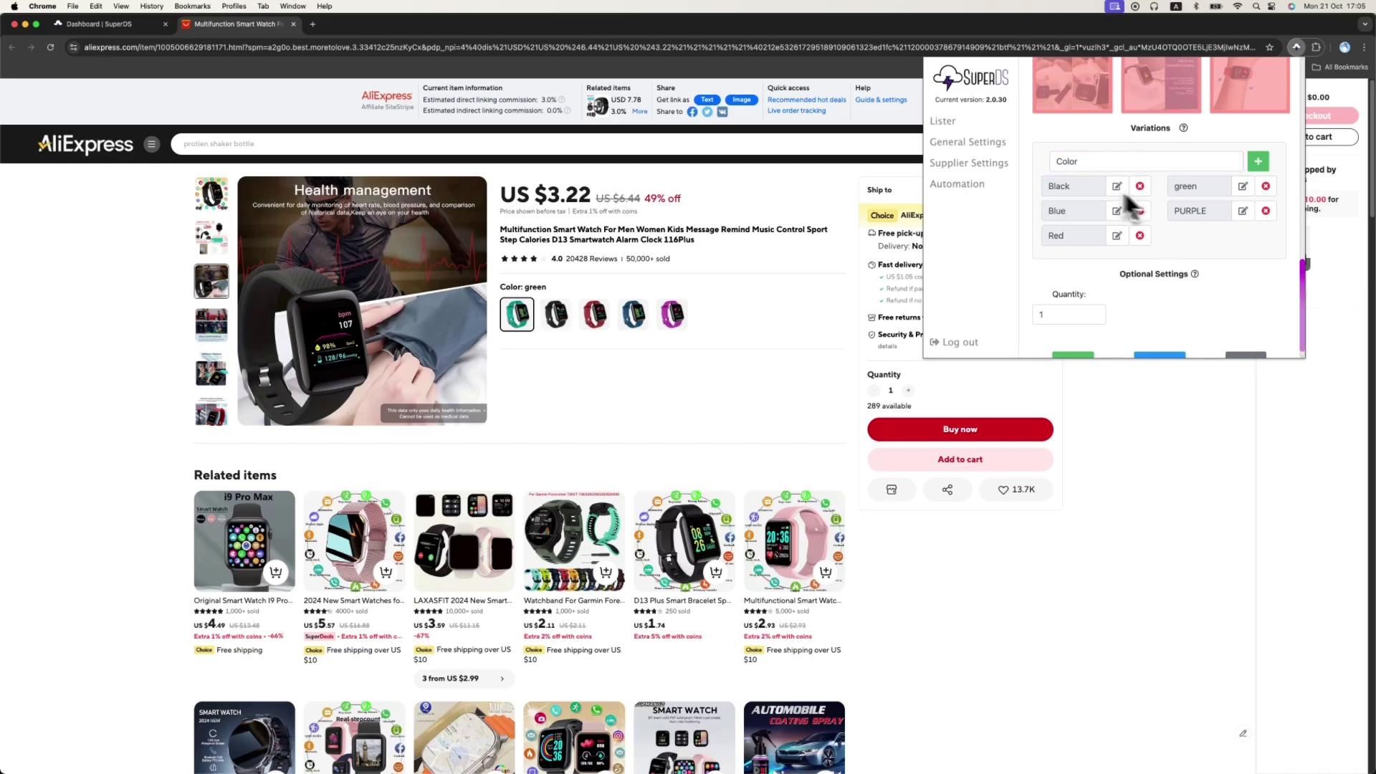
click(1248, 186)
key(Return)
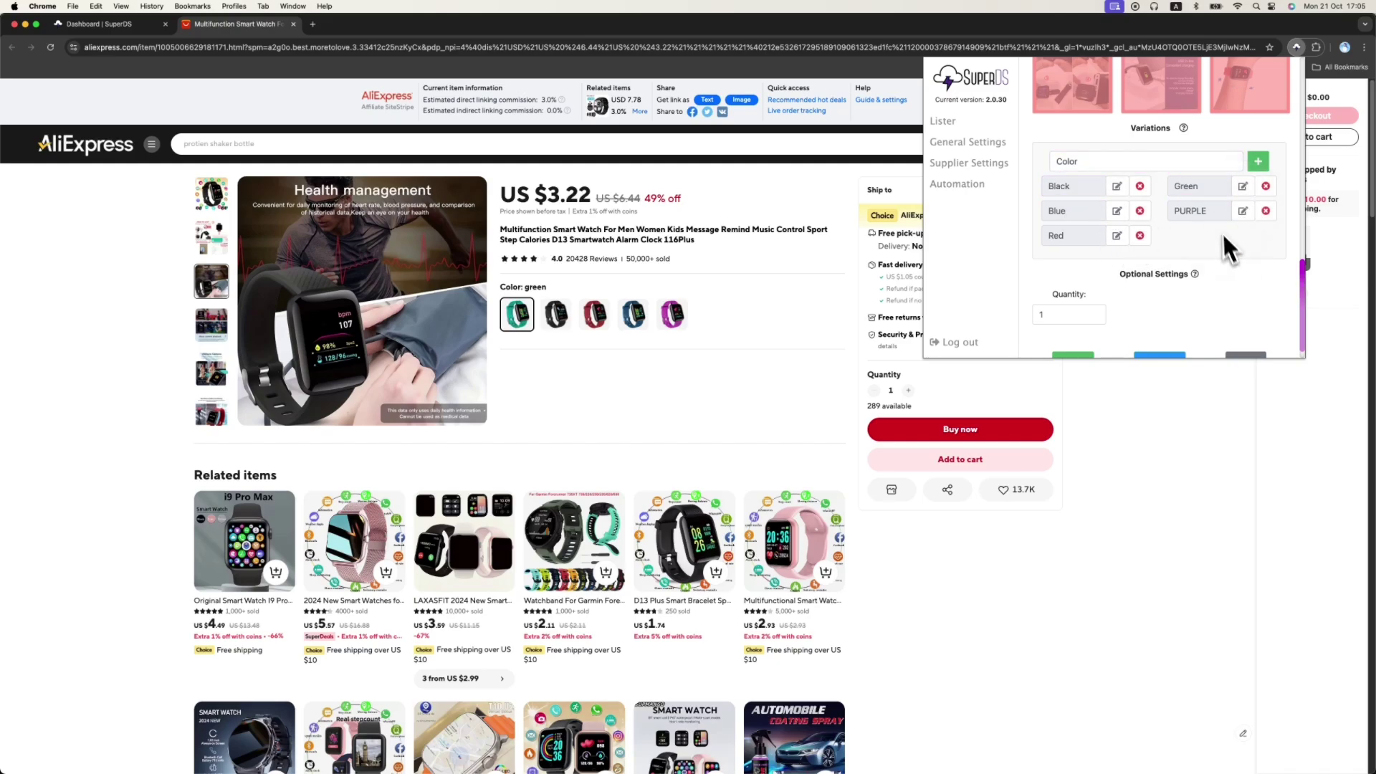
click(1243, 213)
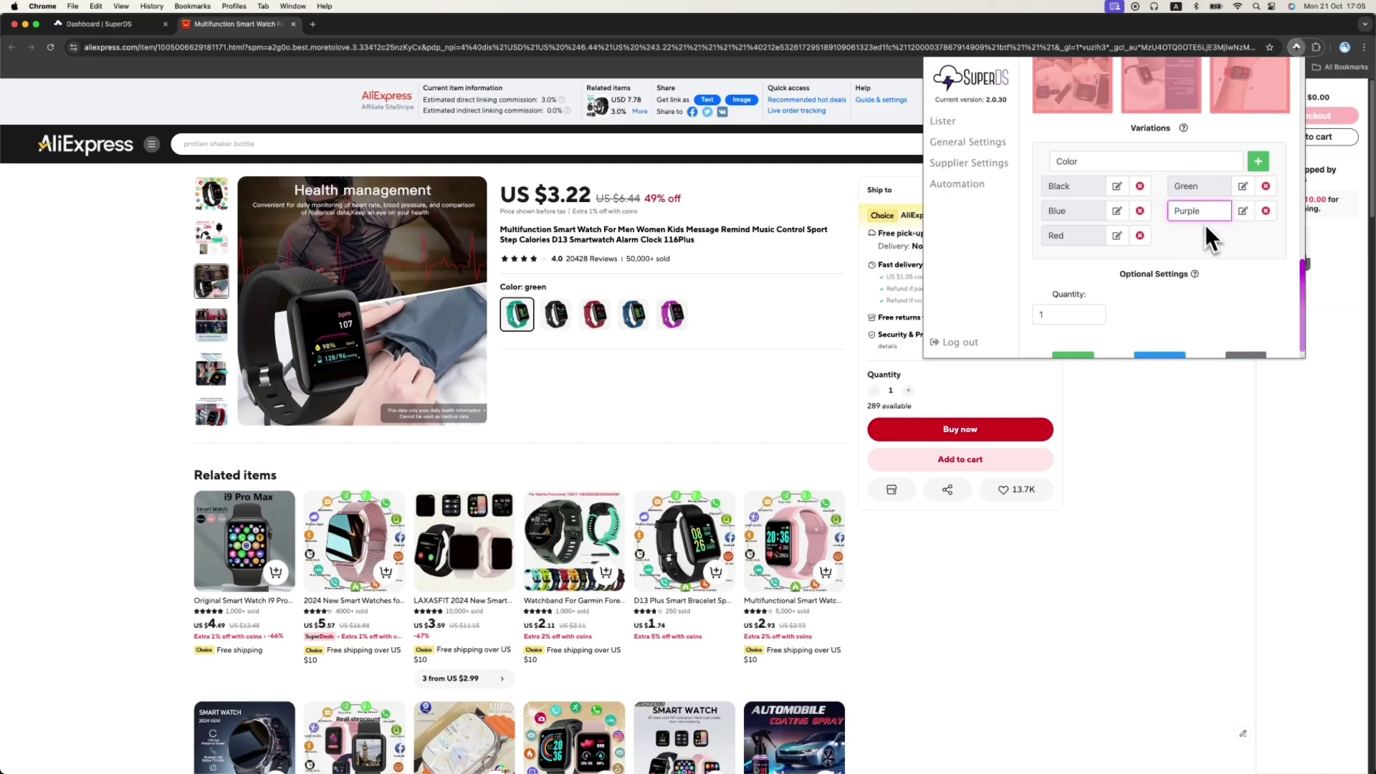
key(Return)
scroll(1133, 301, down, 1)
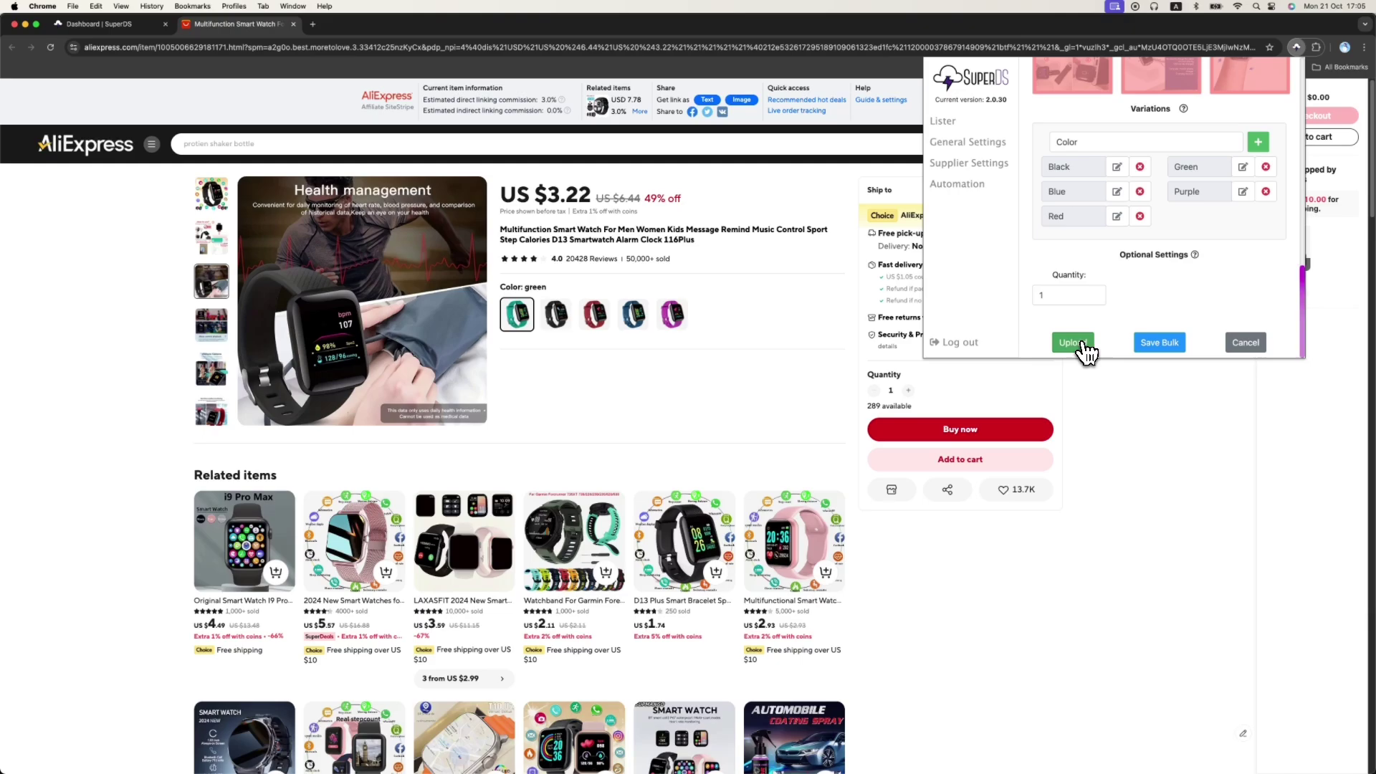
Step: Send the edited smartwatch to eBay and wait for the Complete your listing draft
click(1086, 347)
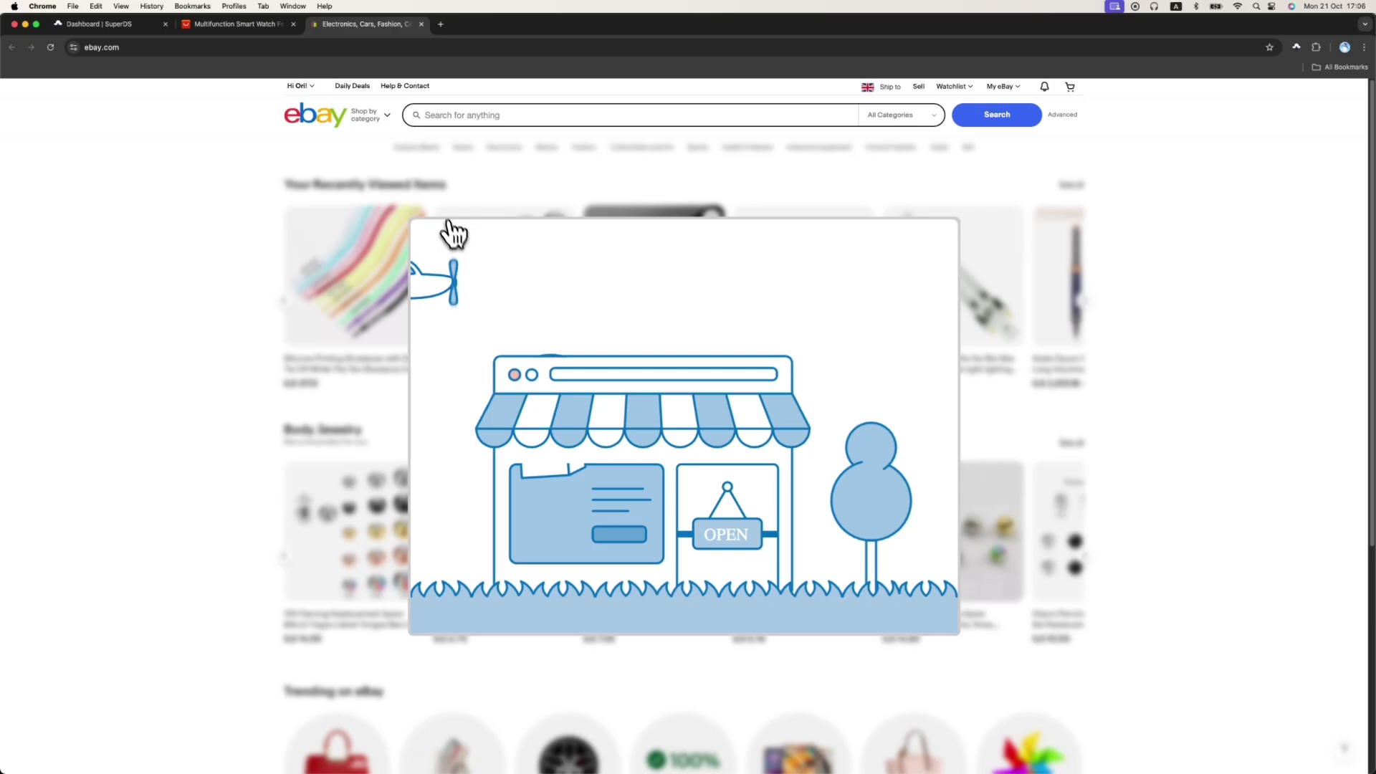
click(247, 24)
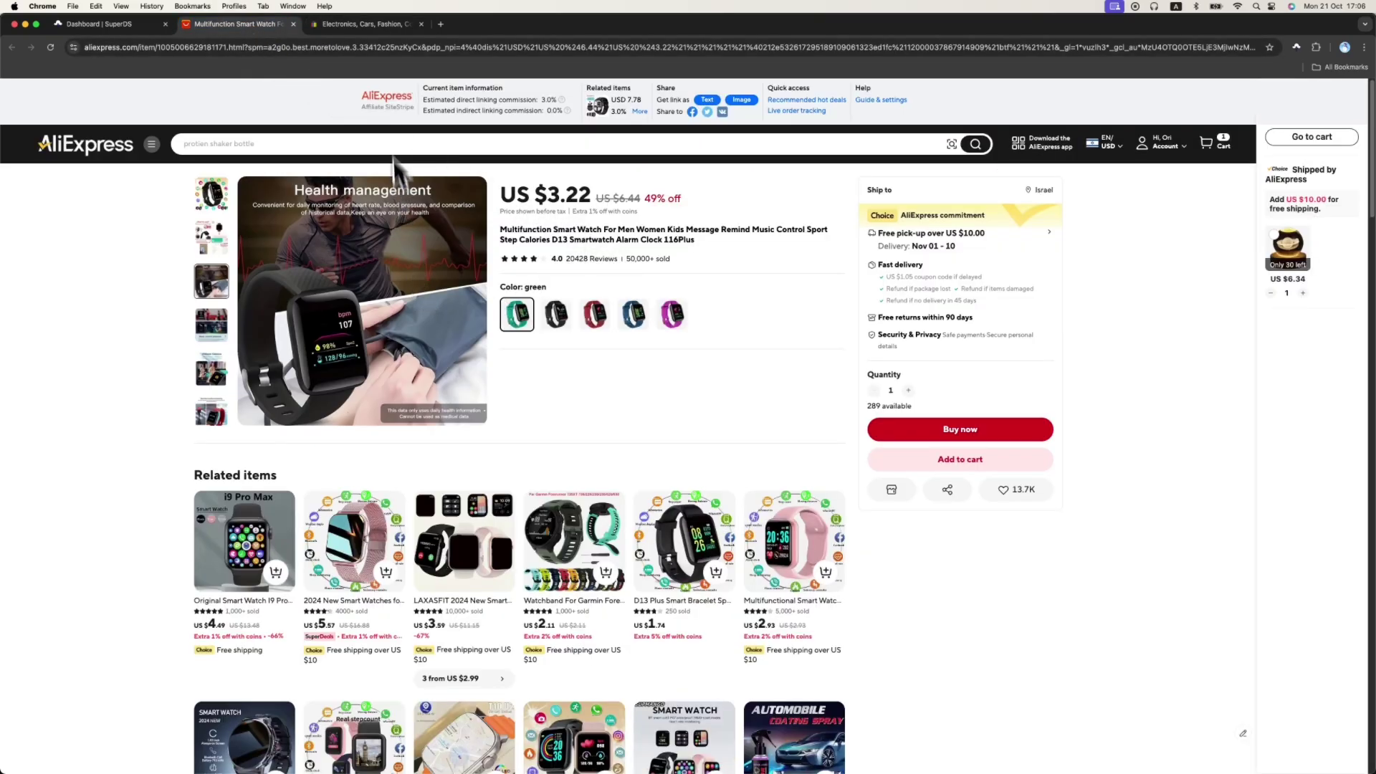
click(380, 25)
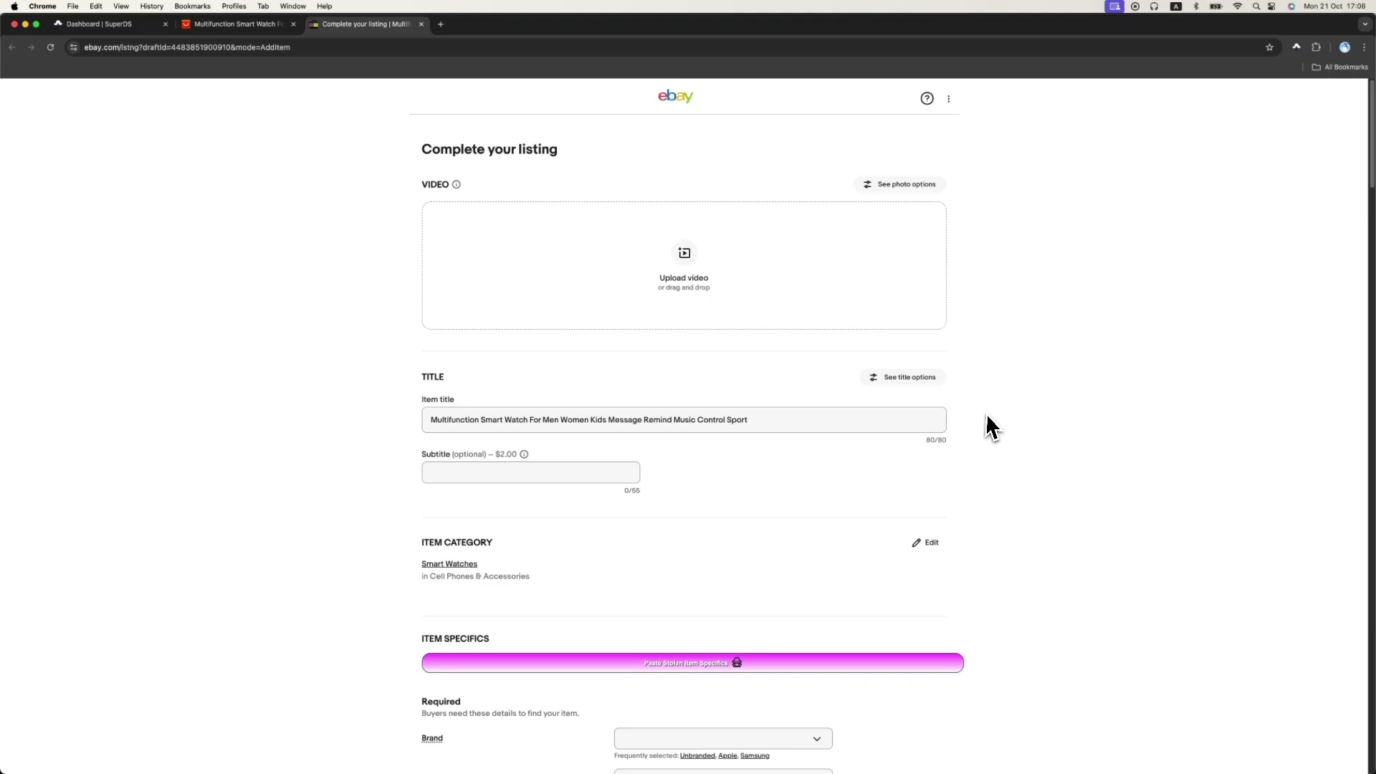
scroll(645, 440, down, 5)
scroll(646, 345, down, 8)
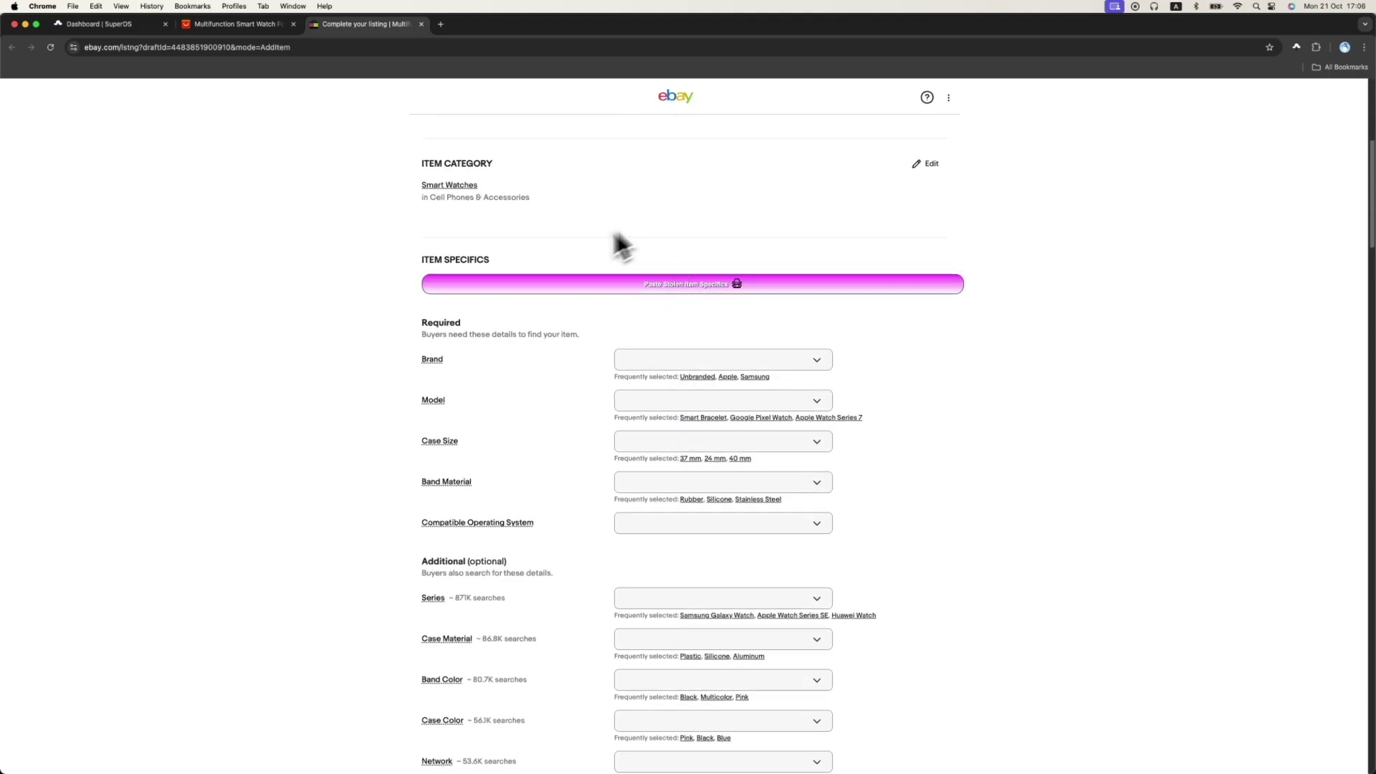
scroll(692, 291, down, 4)
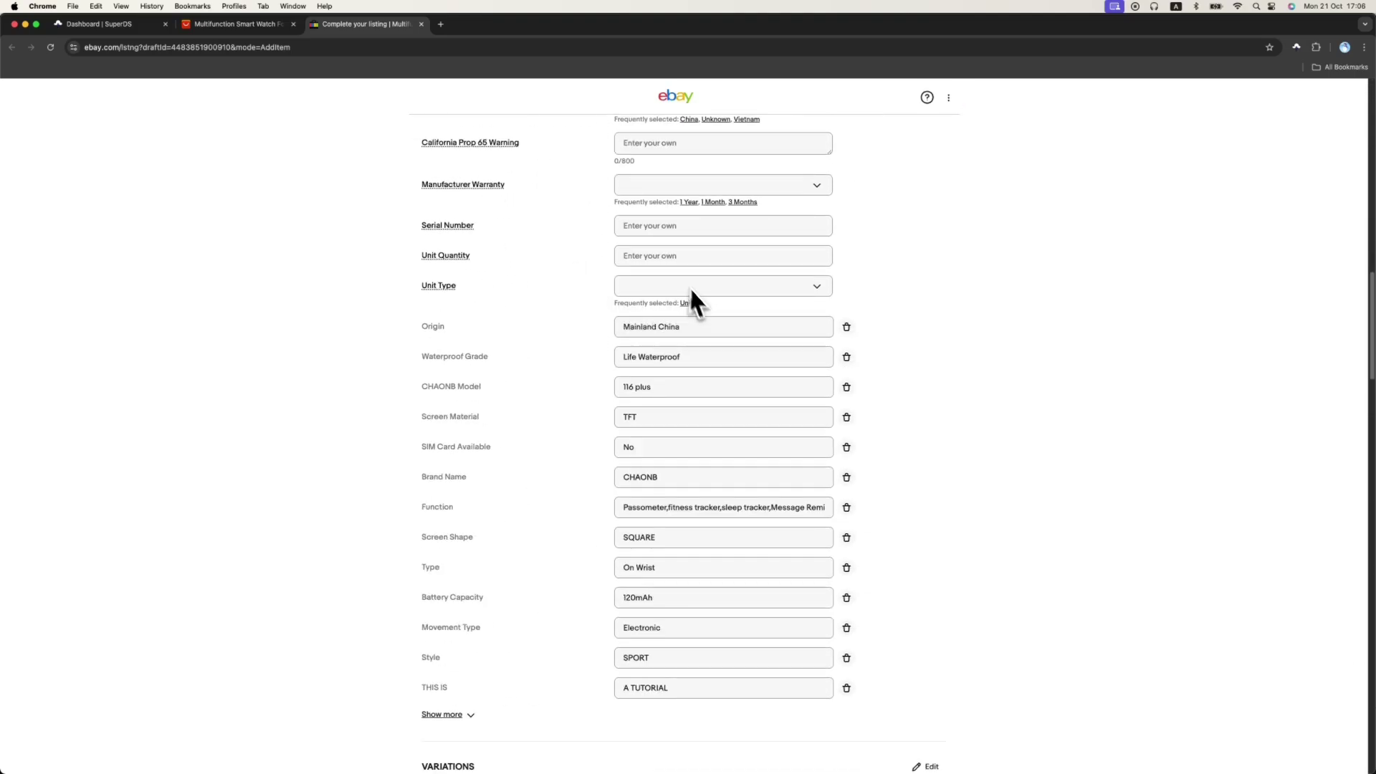
drag(687, 327, 621, 341)
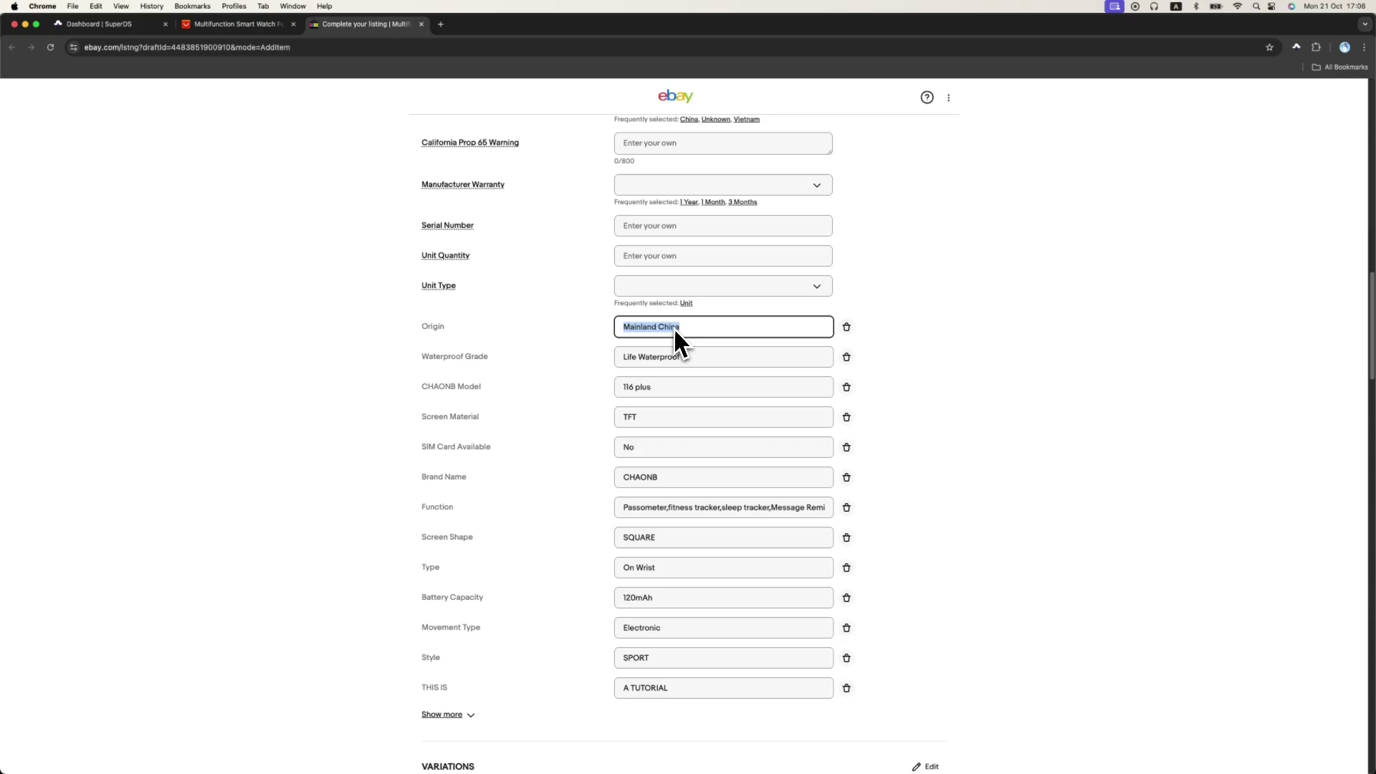
scroll(669, 398, down, 2)
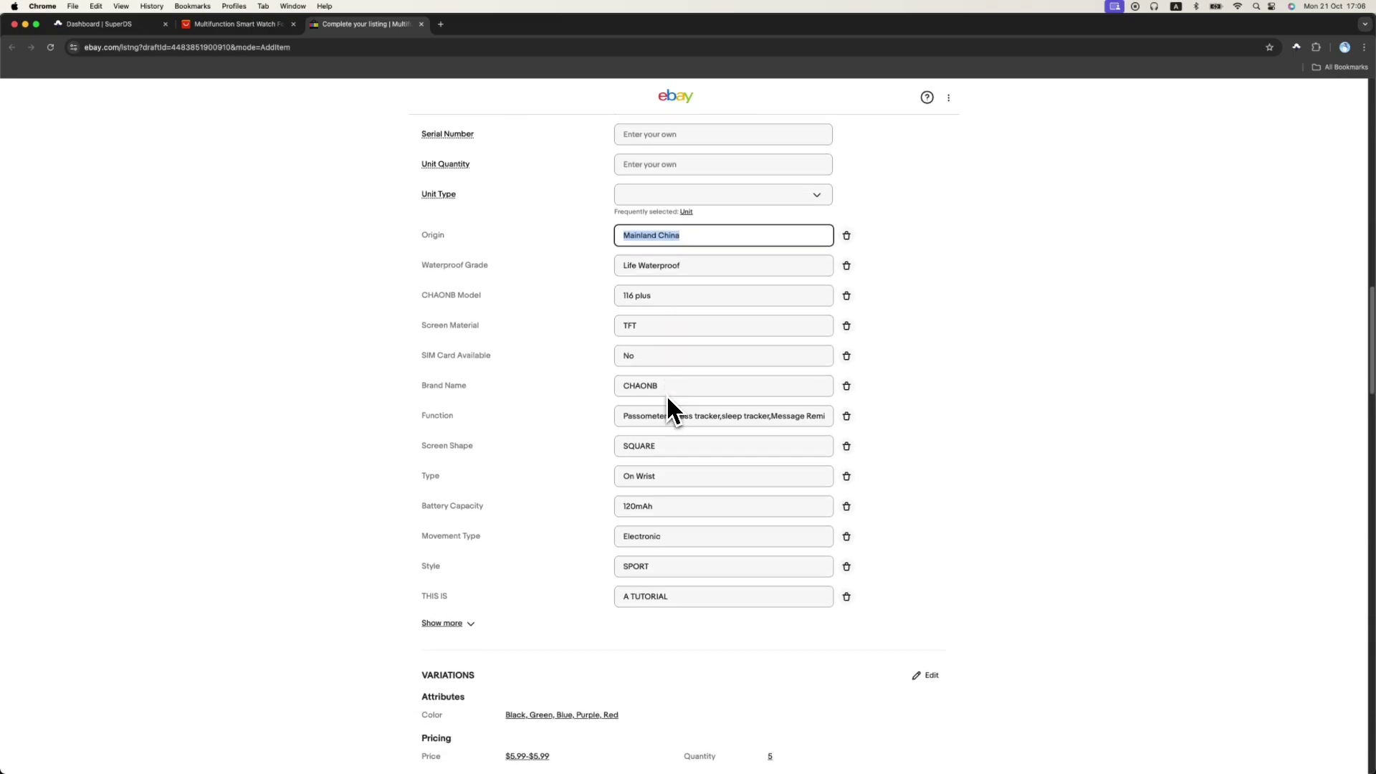
triple_click(427, 594)
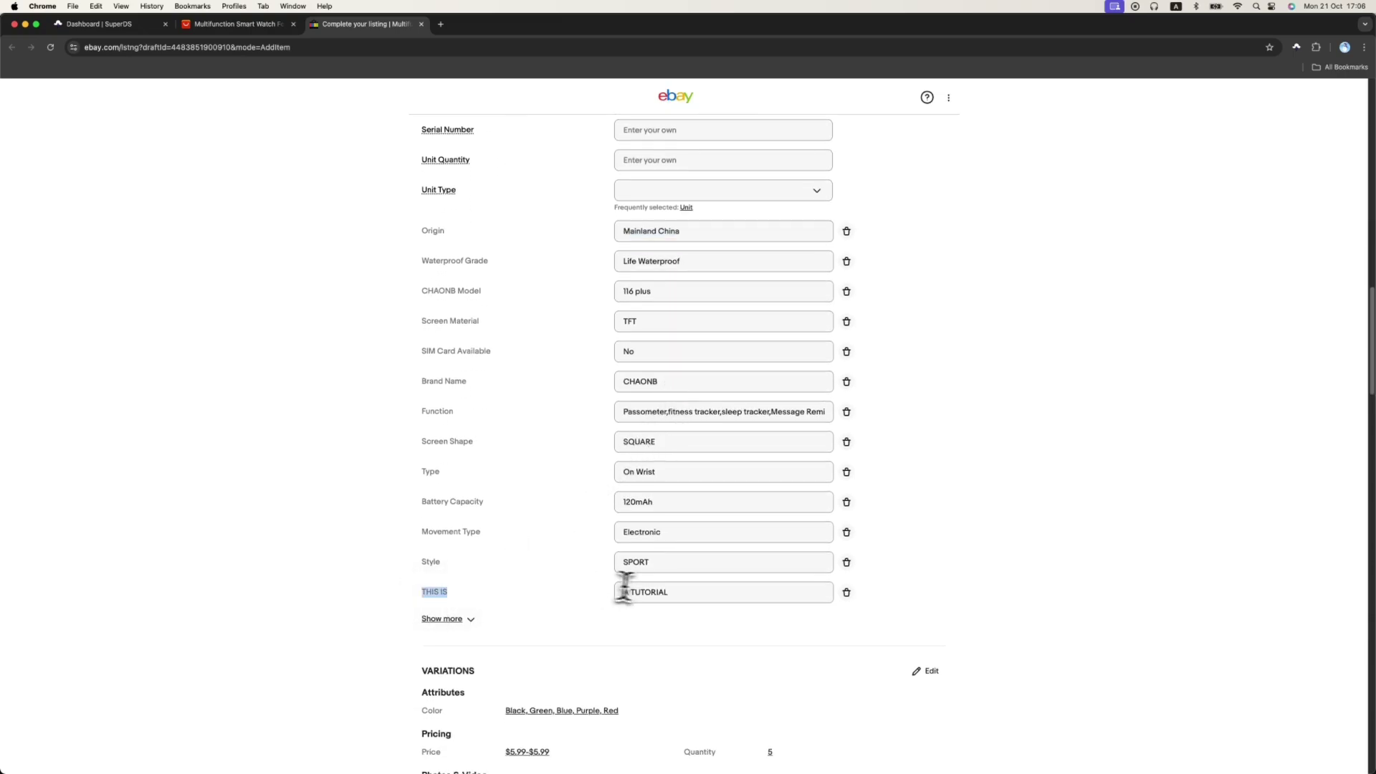
click(136, 24)
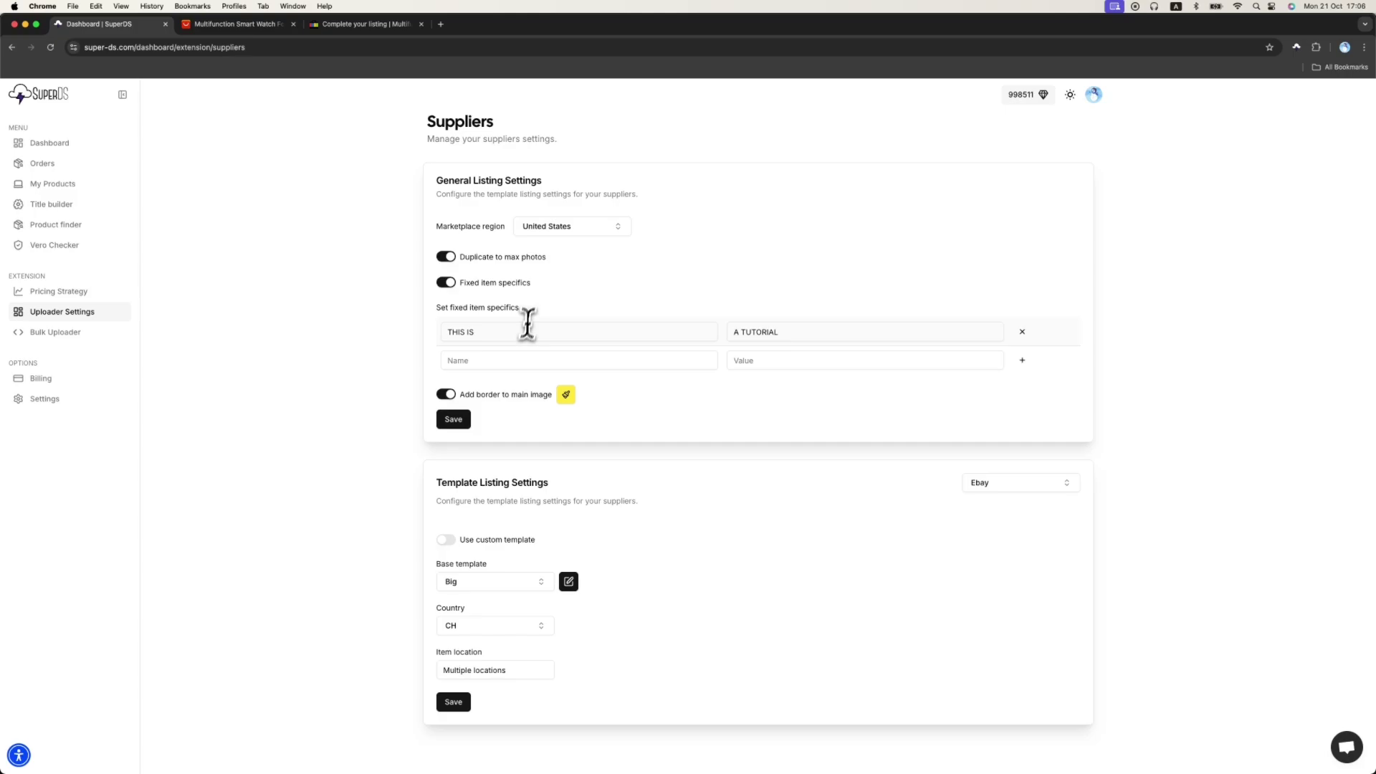
drag(450, 331, 653, 332)
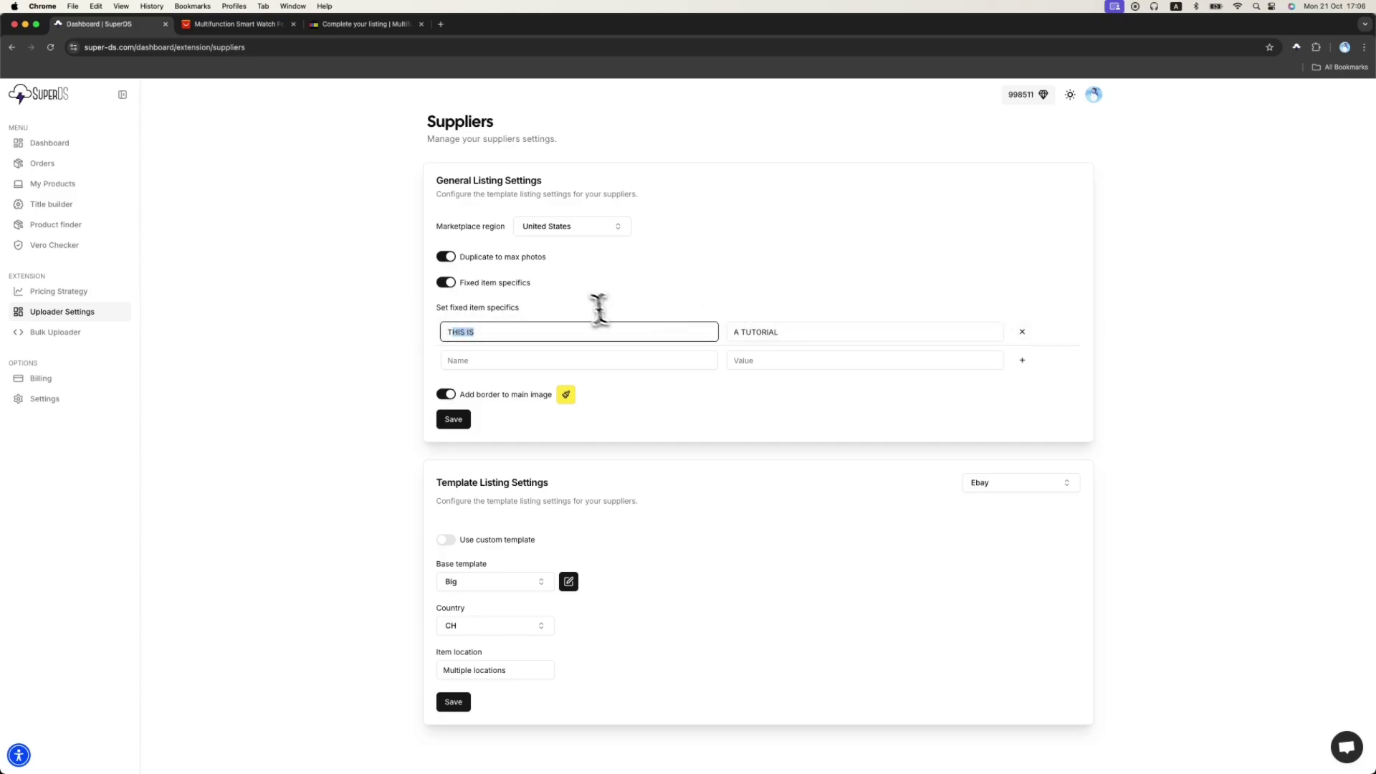
click(380, 31)
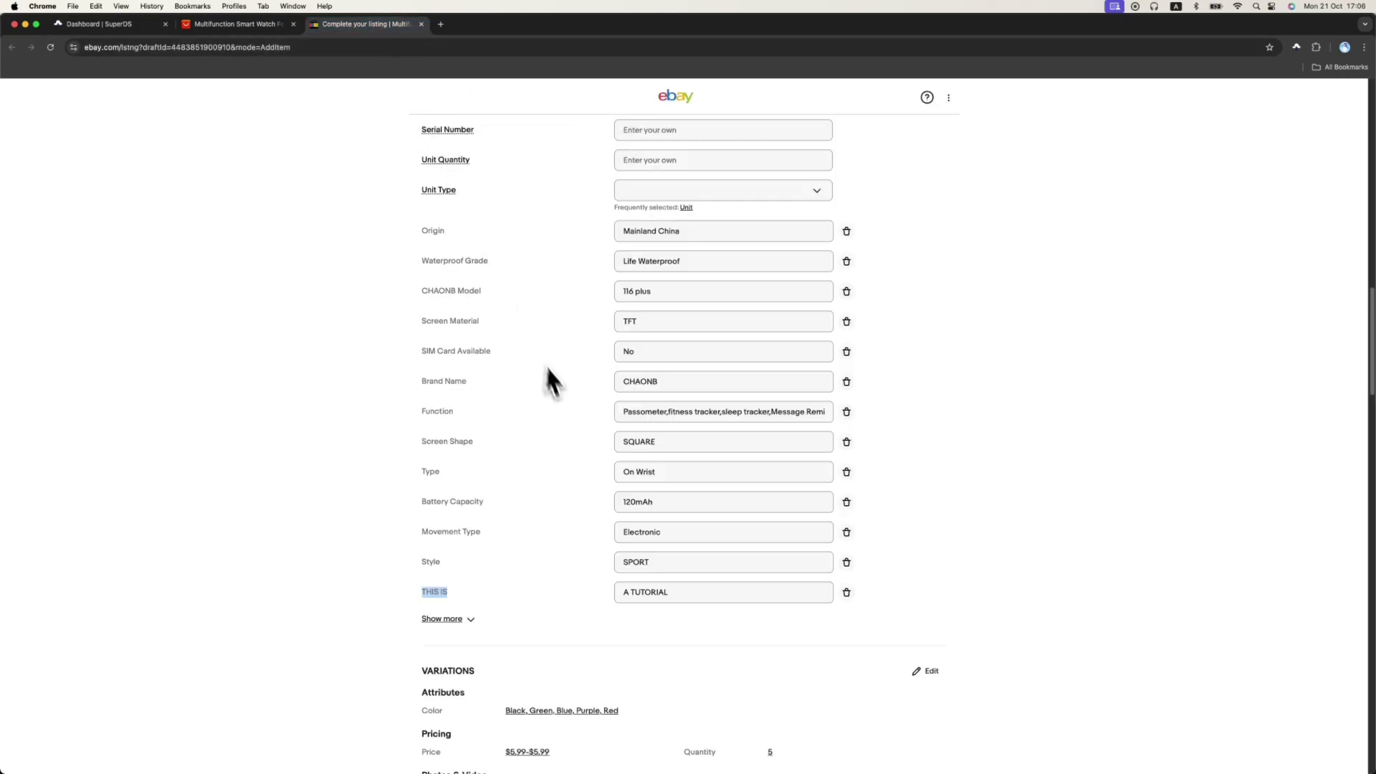
scroll(589, 445, down, 3)
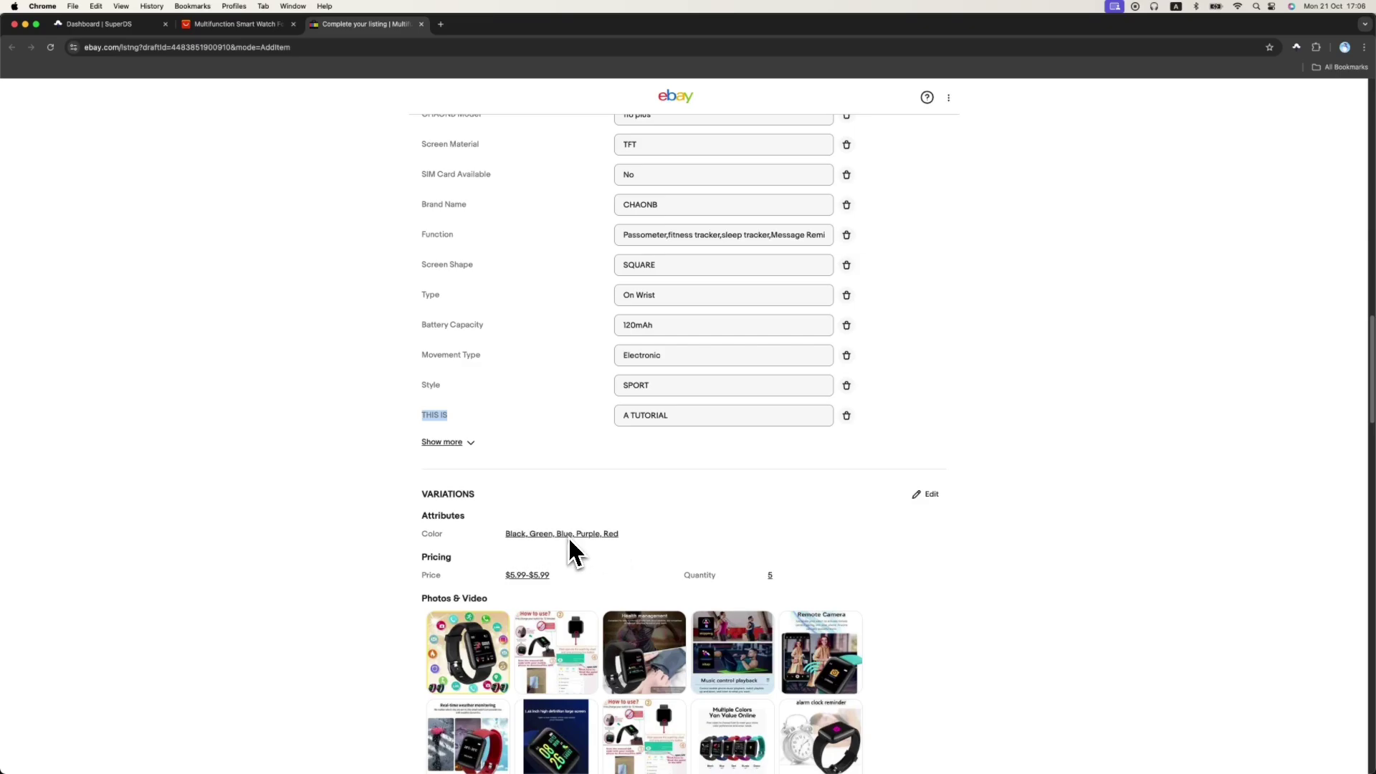
click(228, 24)
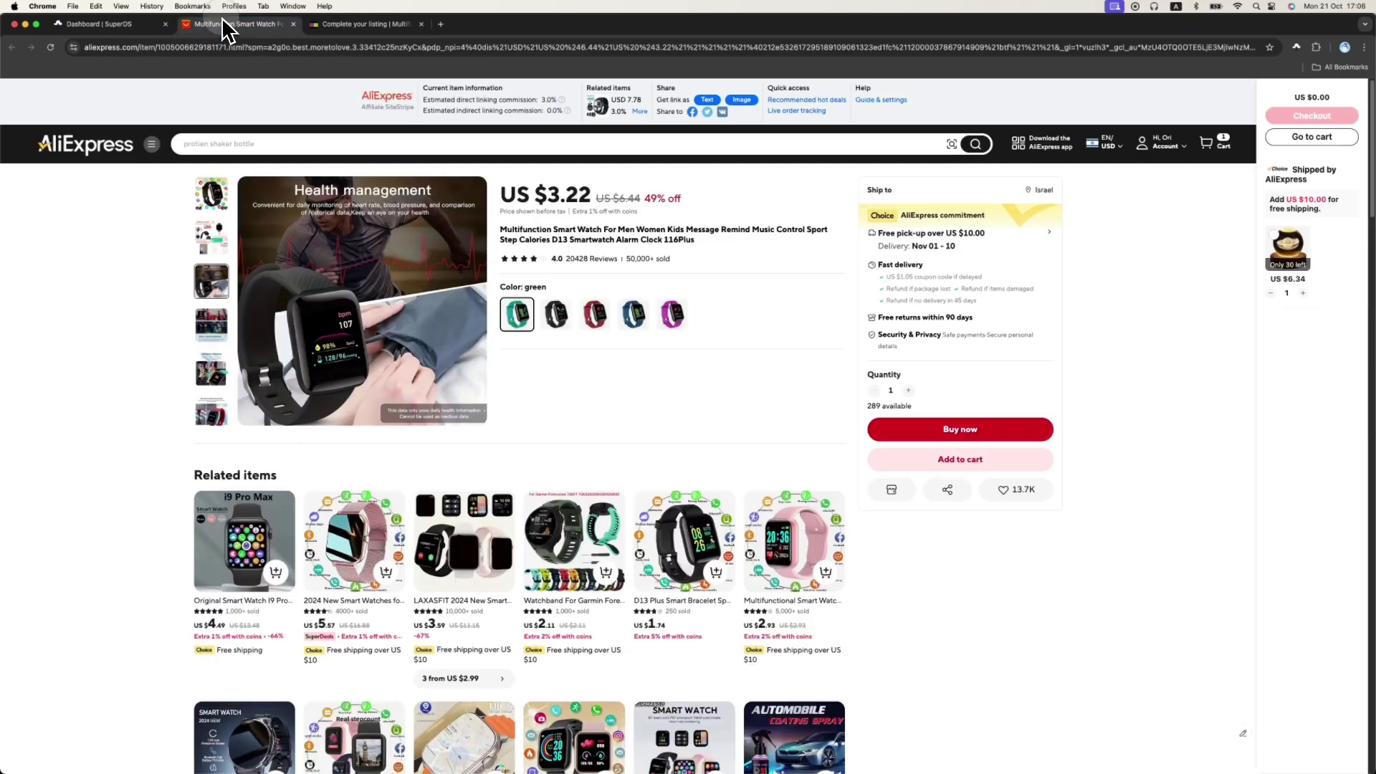
click(358, 24)
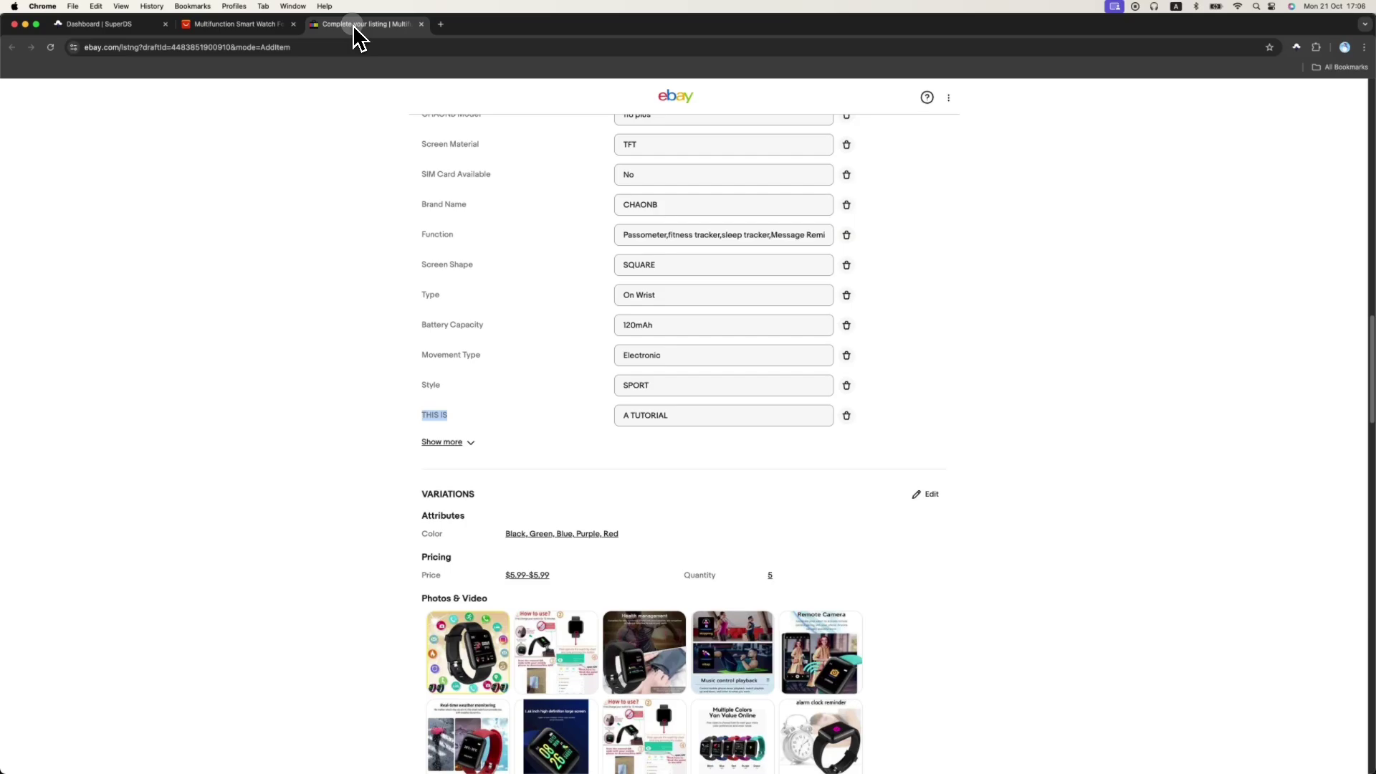
click(267, 25)
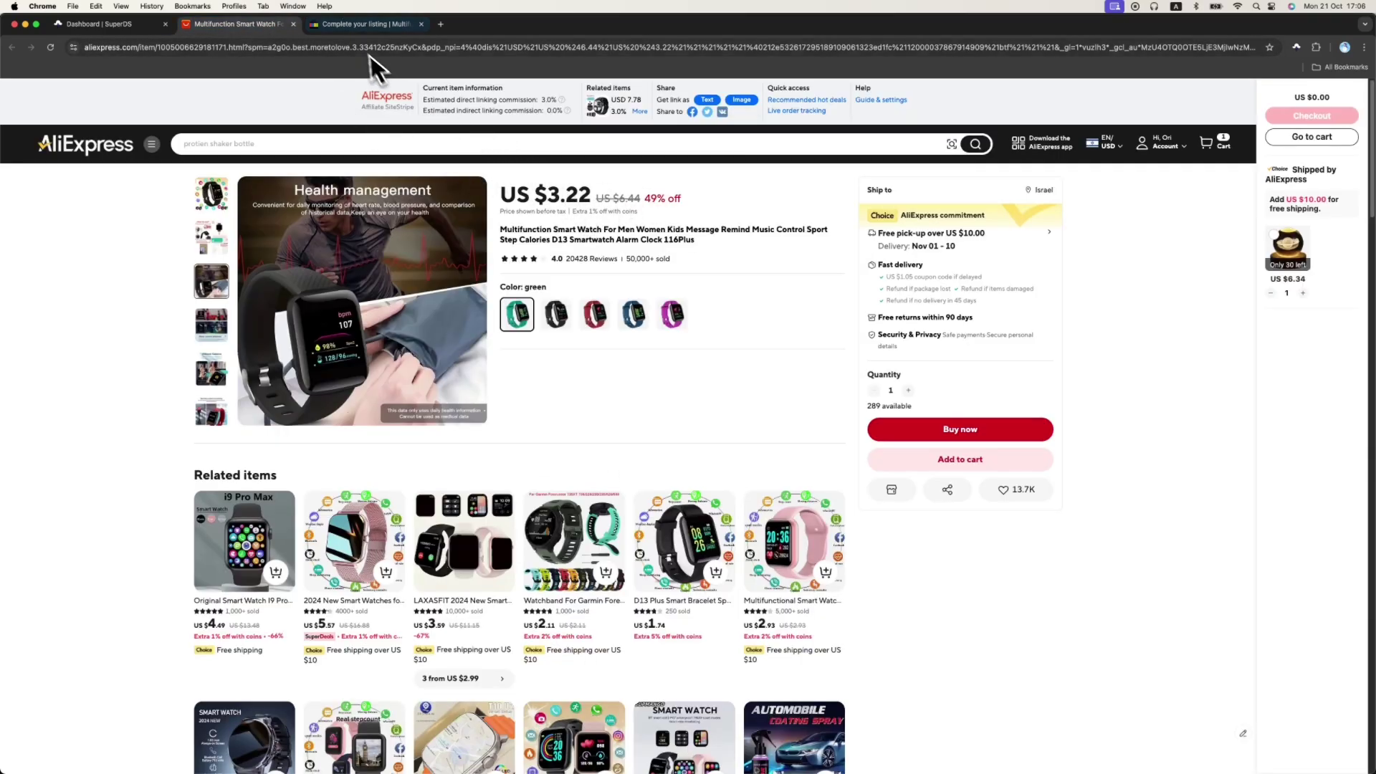
click(355, 24)
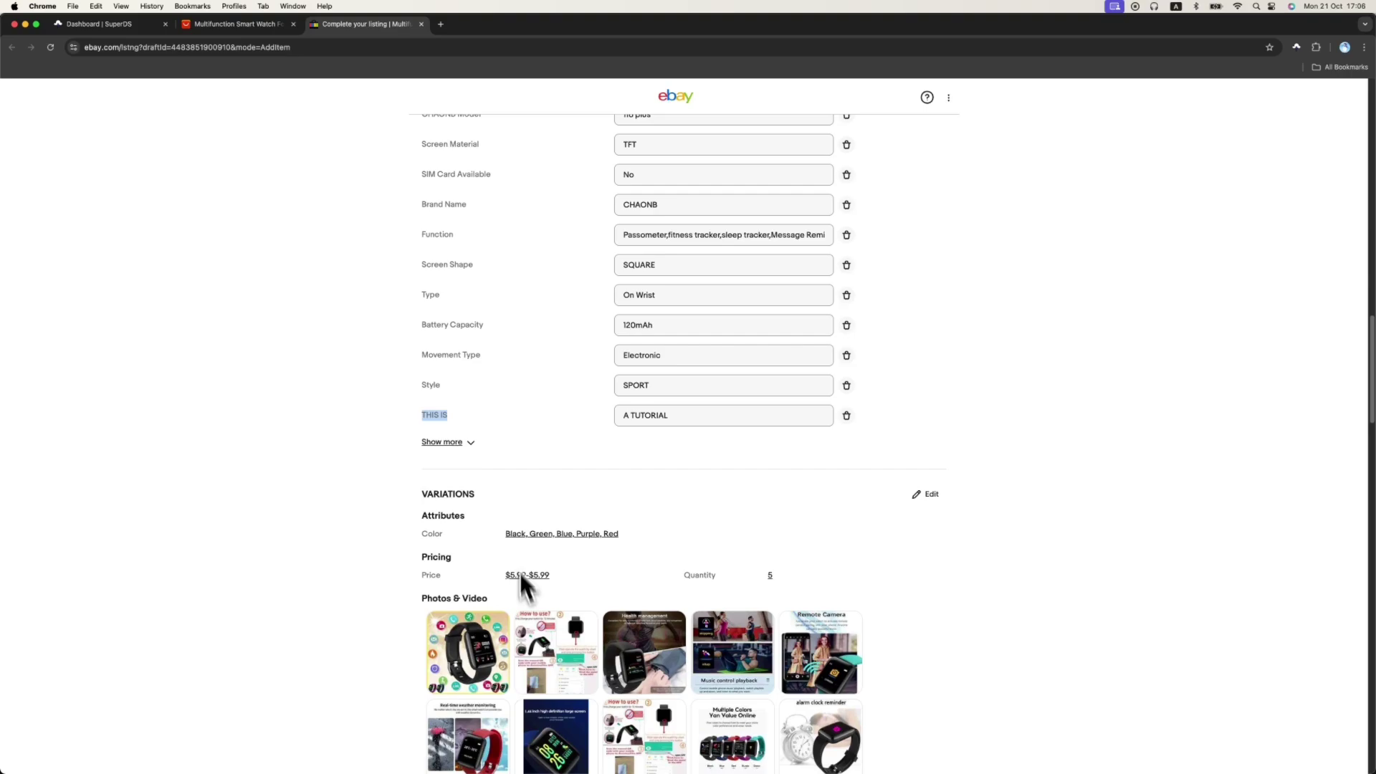
scroll(507, 323, down, 3)
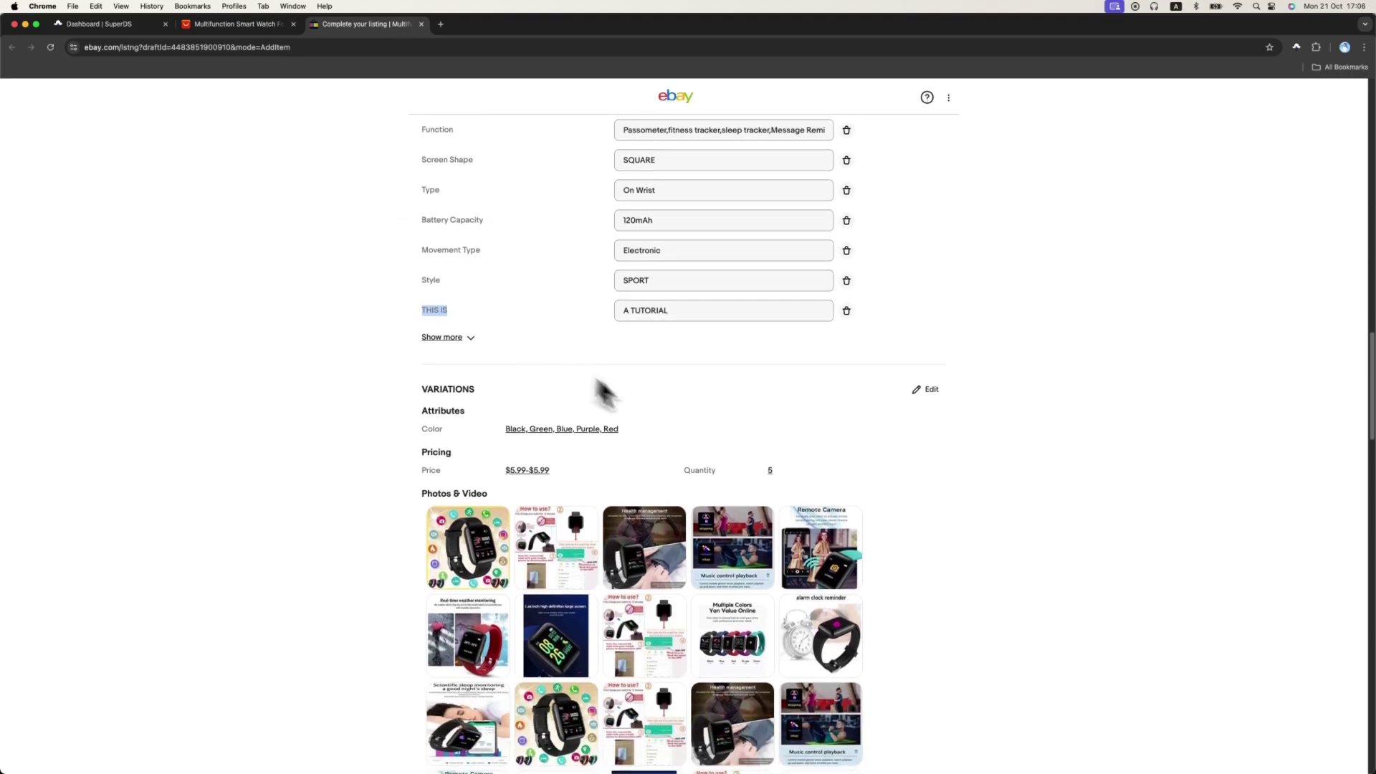
scroll(724, 409, down, 5)
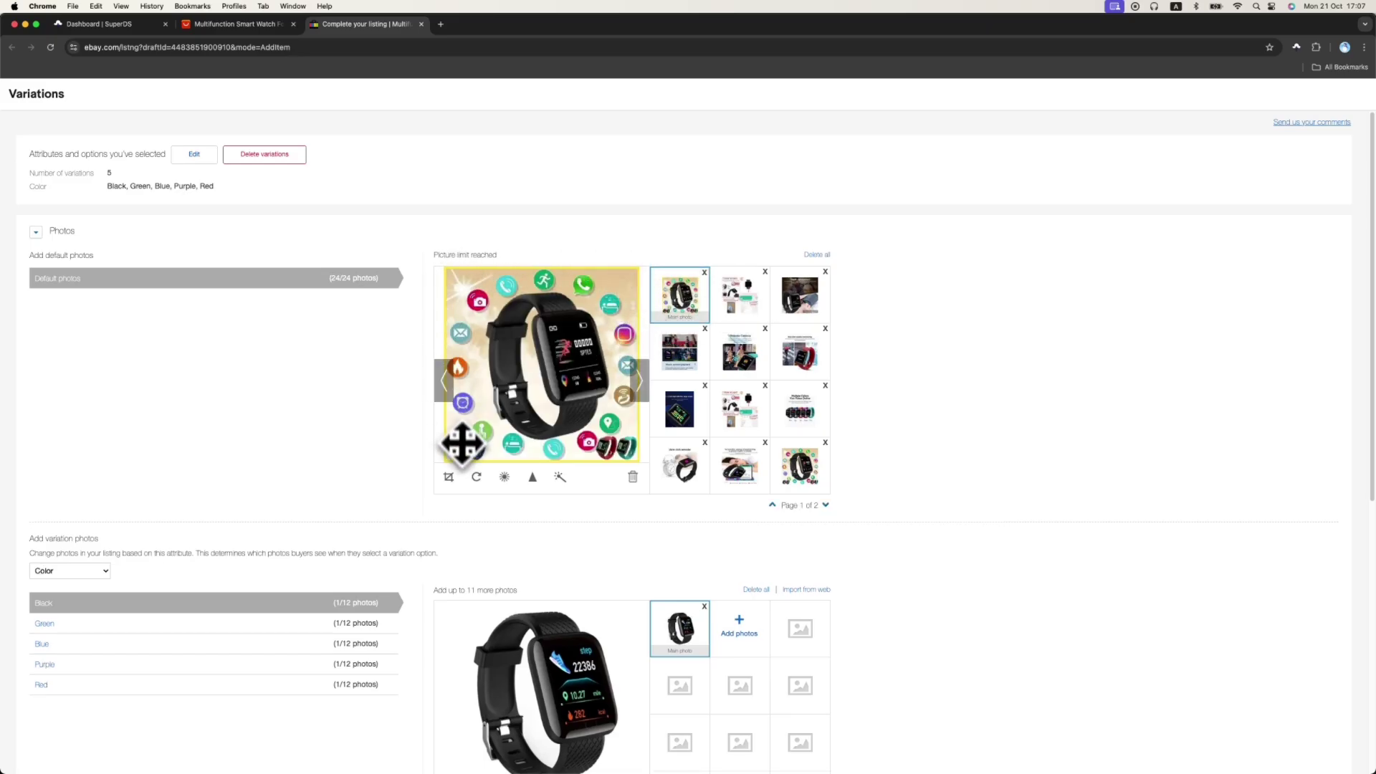
Step: Check the SuperDS border setting, then return to the eBay variations with five colours
click(115, 24)
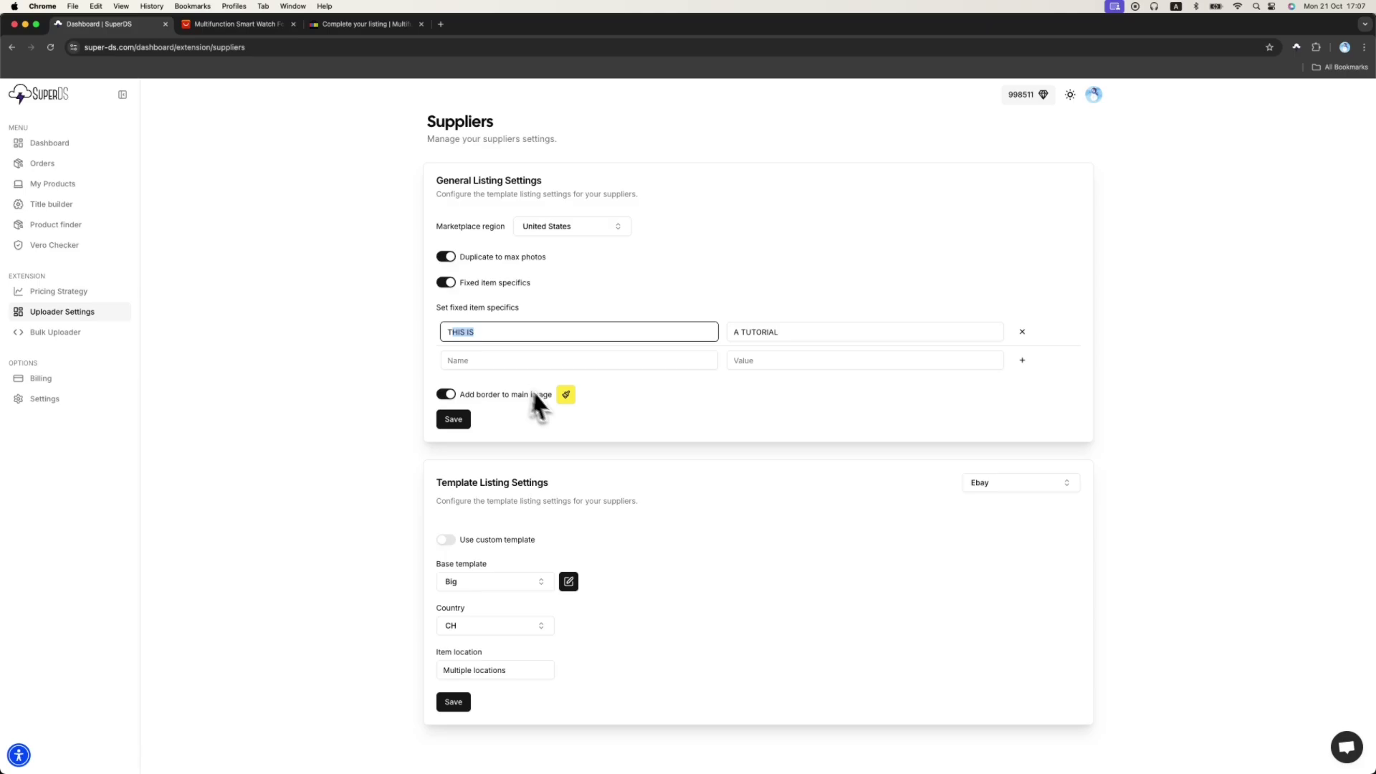
click(370, 24)
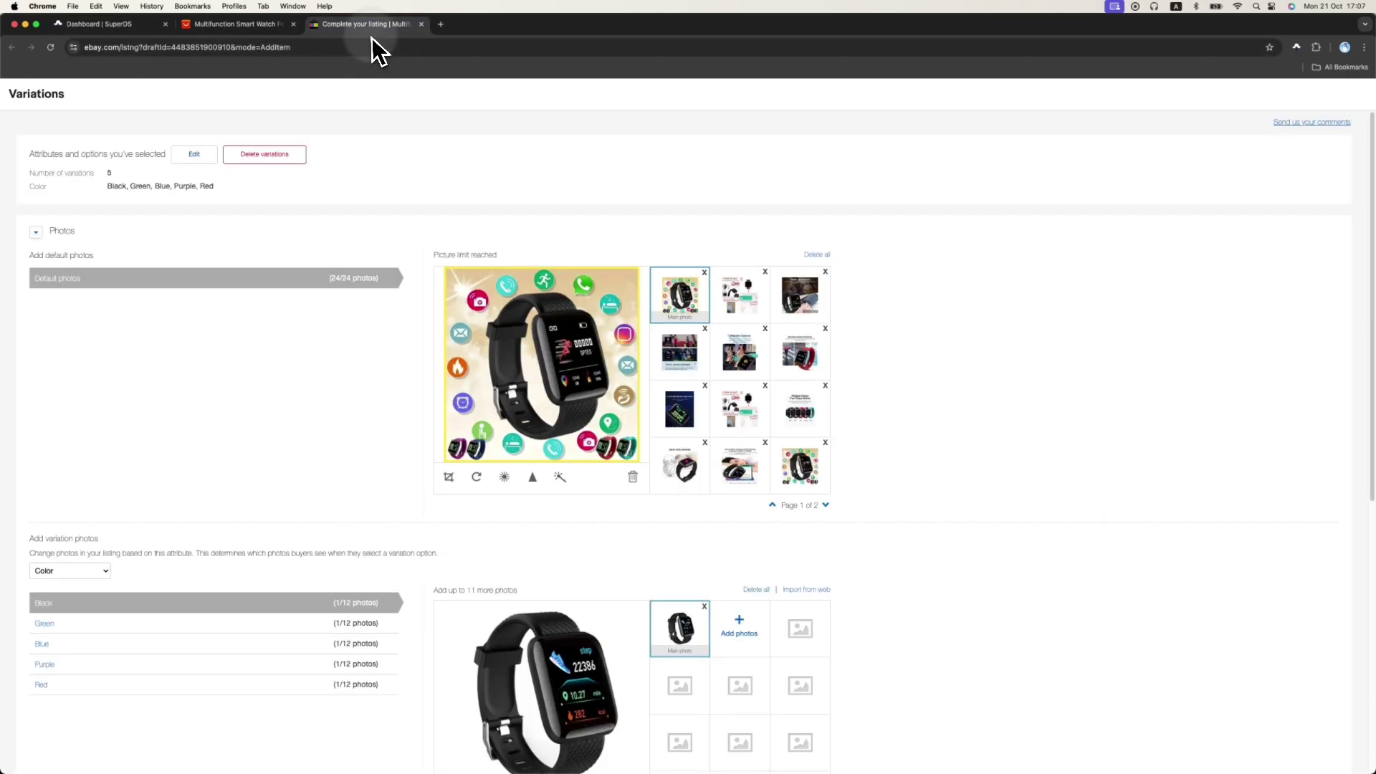
scroll(402, 470, down, 8)
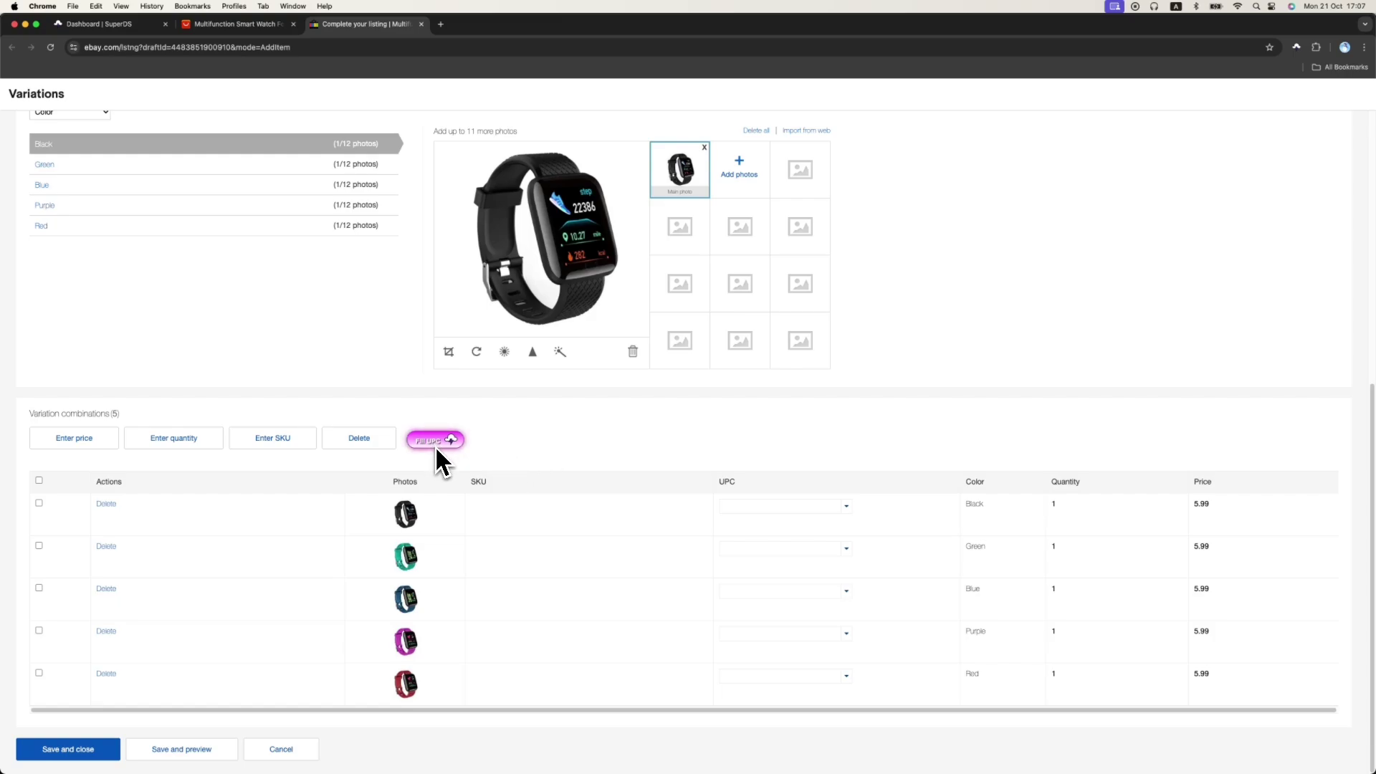
Step: Buy generated UPCs for all five colour variations, cancel a second request, and save the variations
click(459, 444)
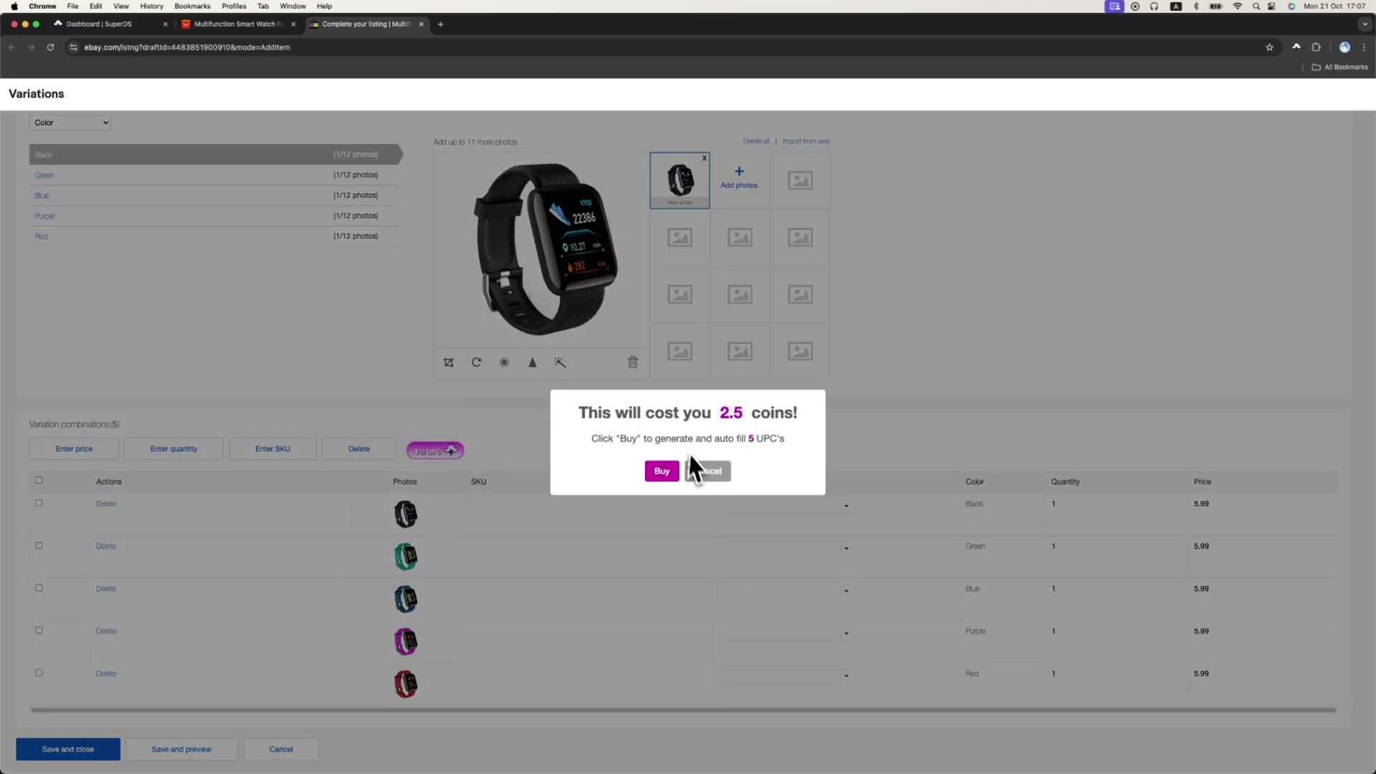
click(663, 472)
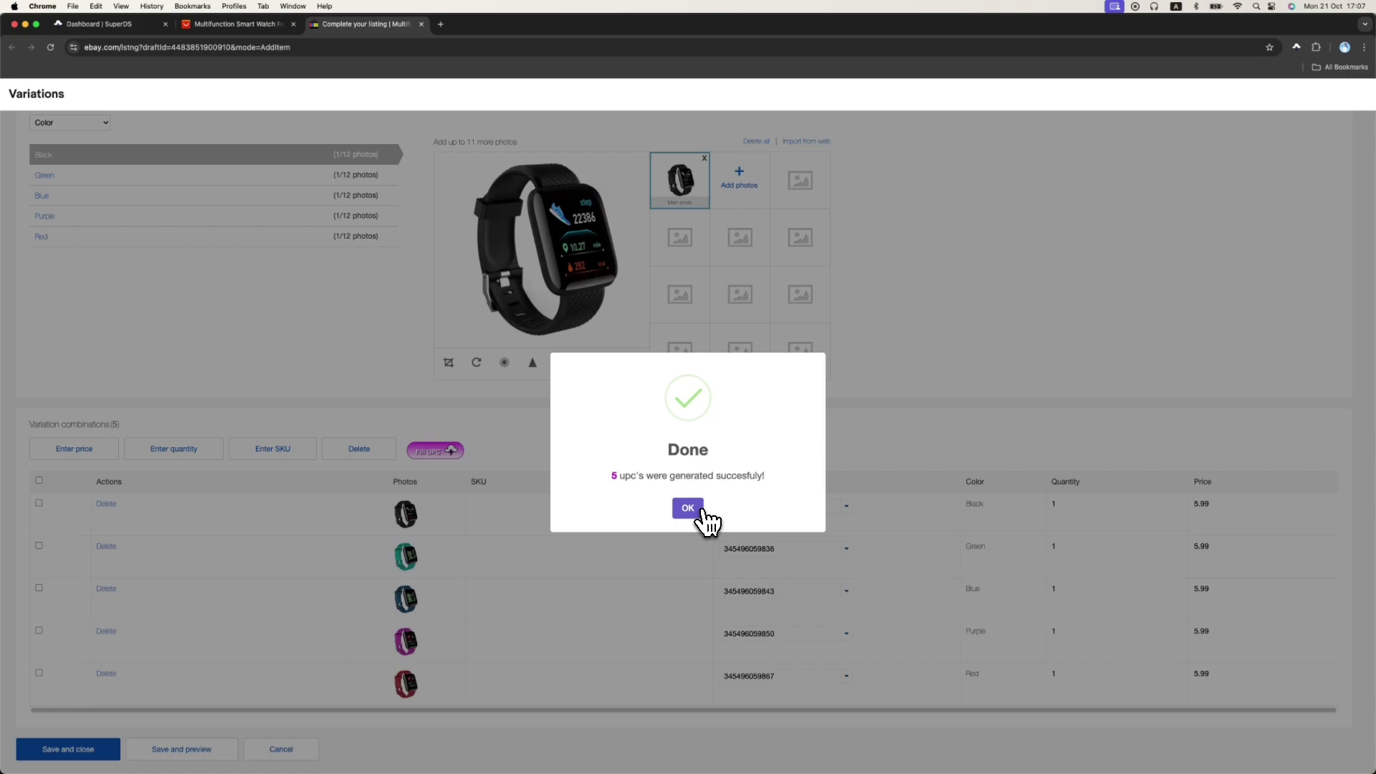
click(688, 509)
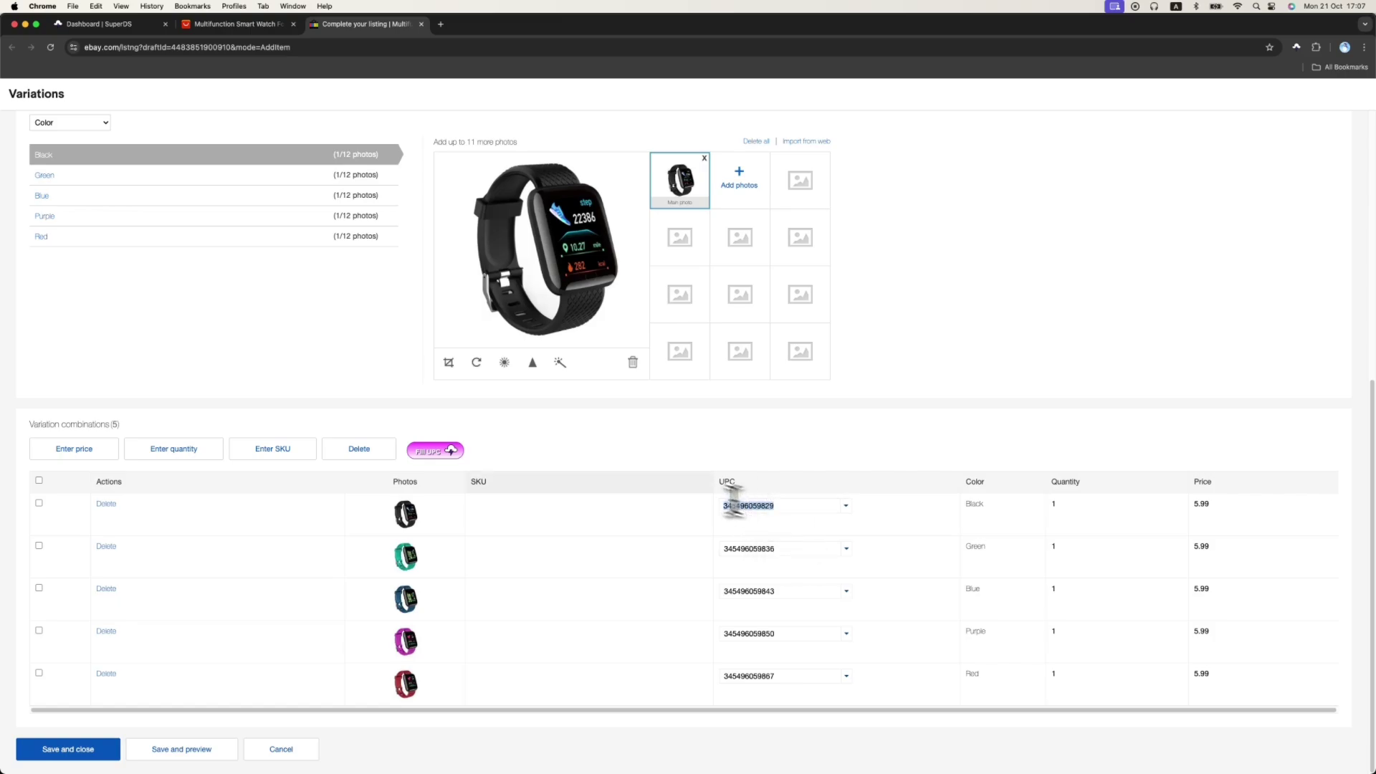
click(456, 453)
click(717, 473)
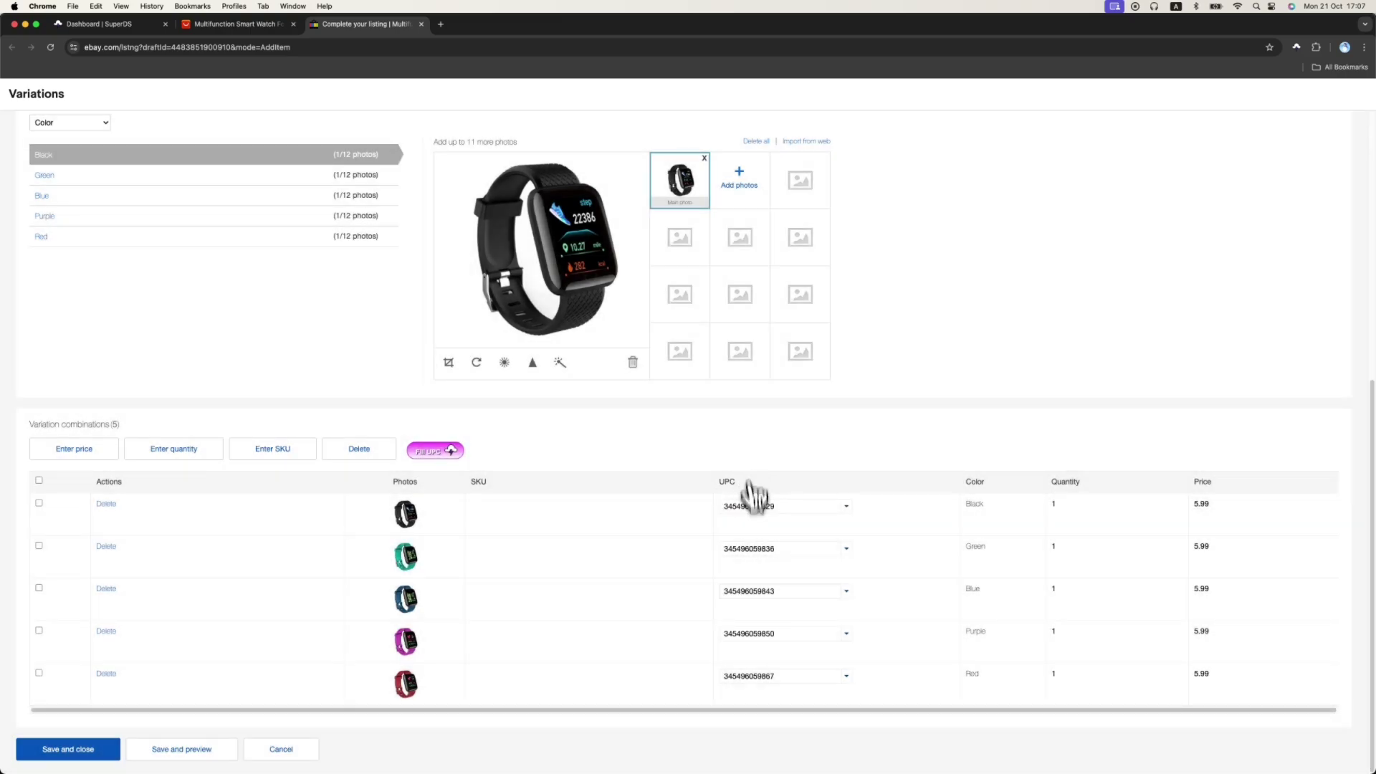
click(68, 749)
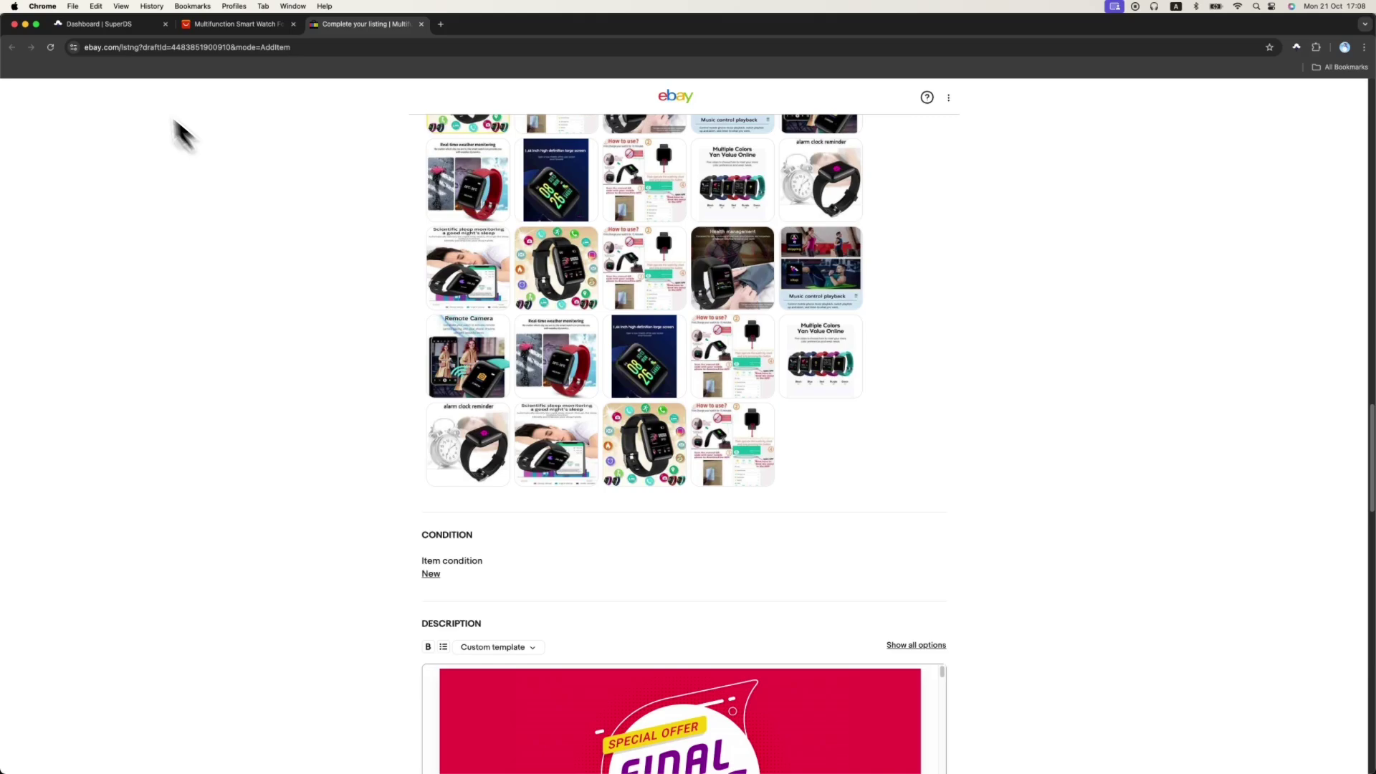
Step: Review the eBay description's custom shipping text, 30 Days returns and PayPal payment sections
scroll(645, 363, down, 5)
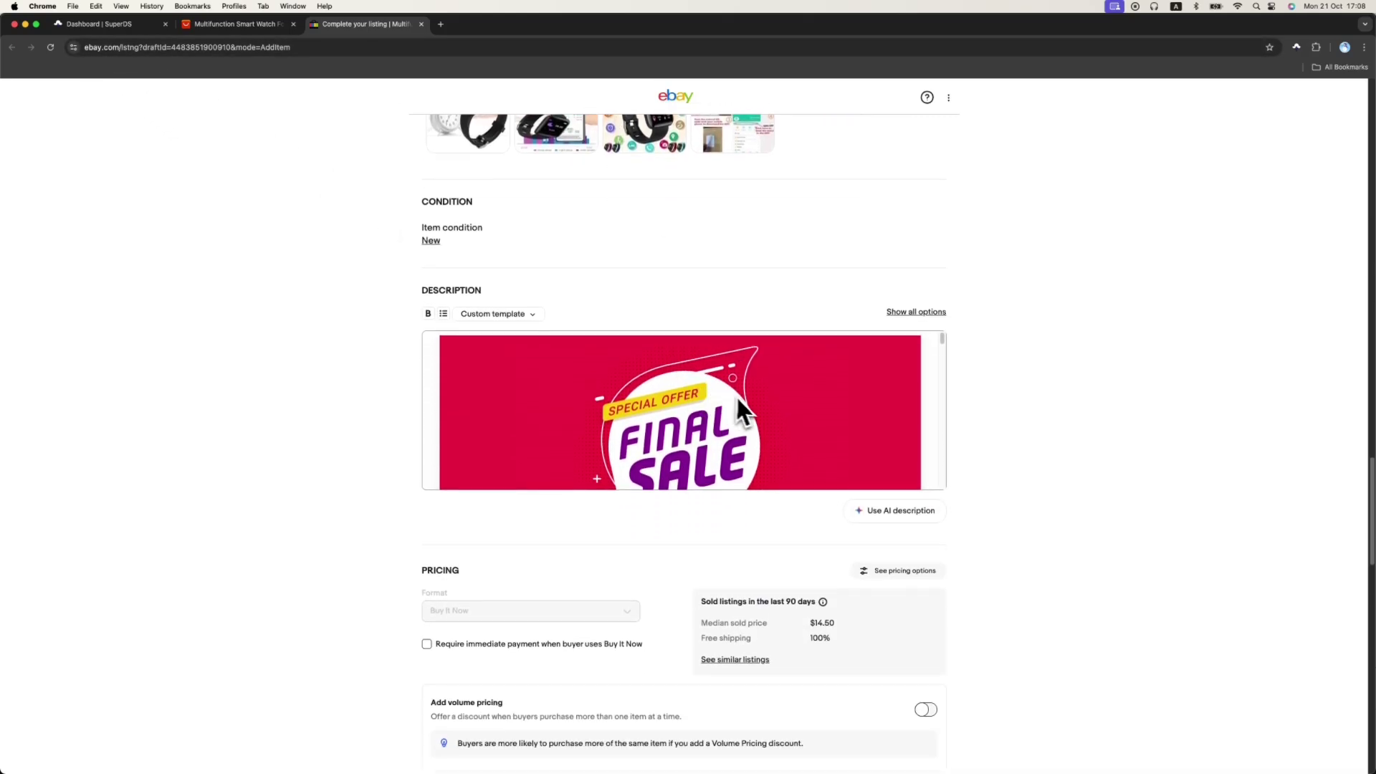
scroll(735, 394, down, 10)
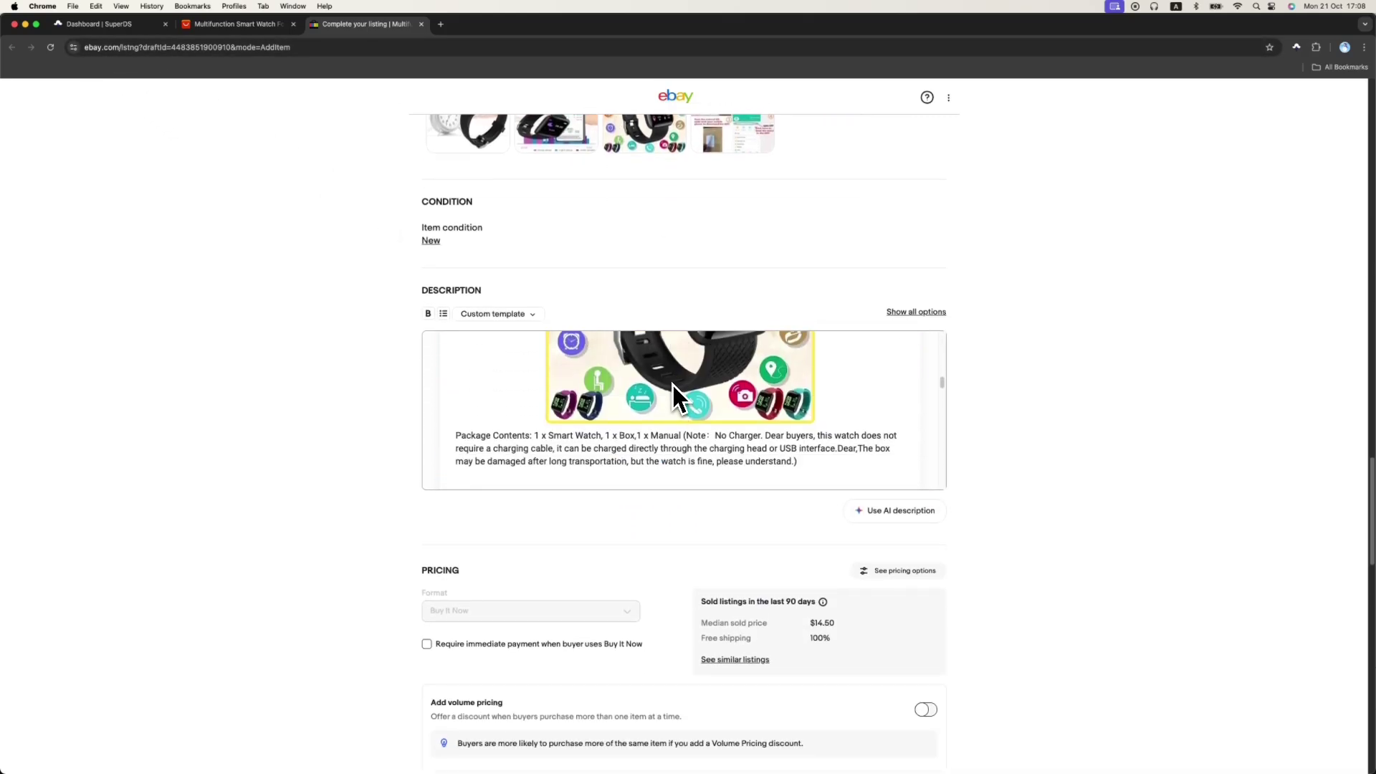
scroll(672, 385, down, 15)
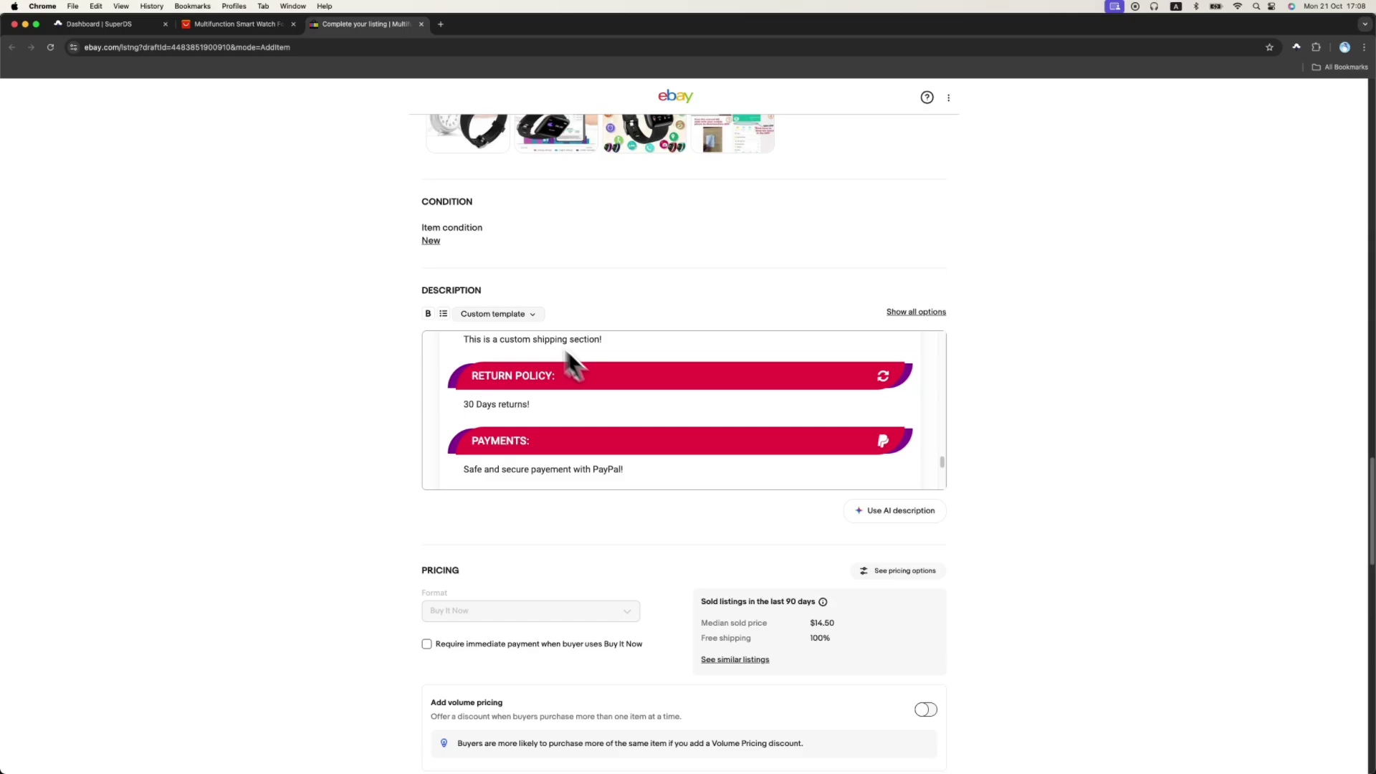
scroll(574, 362, up, 8)
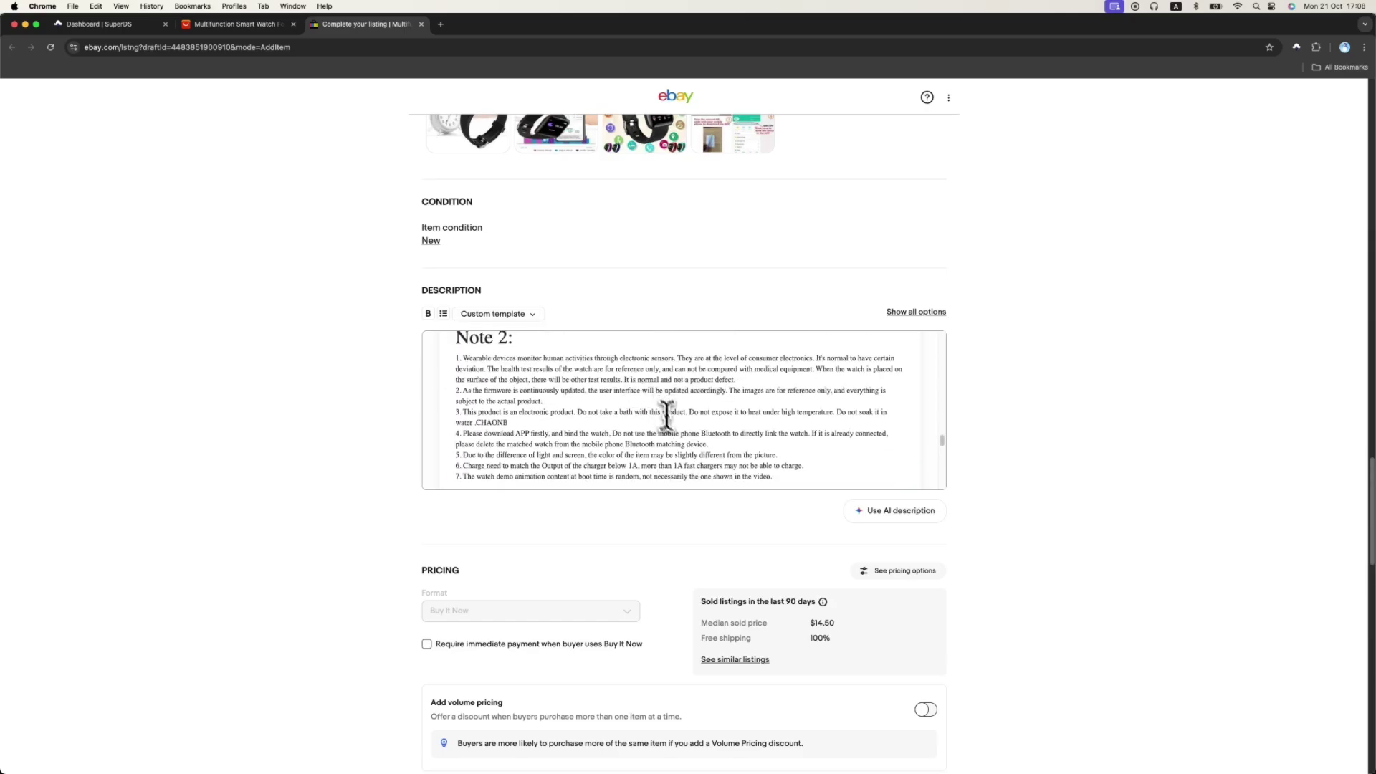
scroll(633, 391, up, 8)
scroll(642, 402, down, 9)
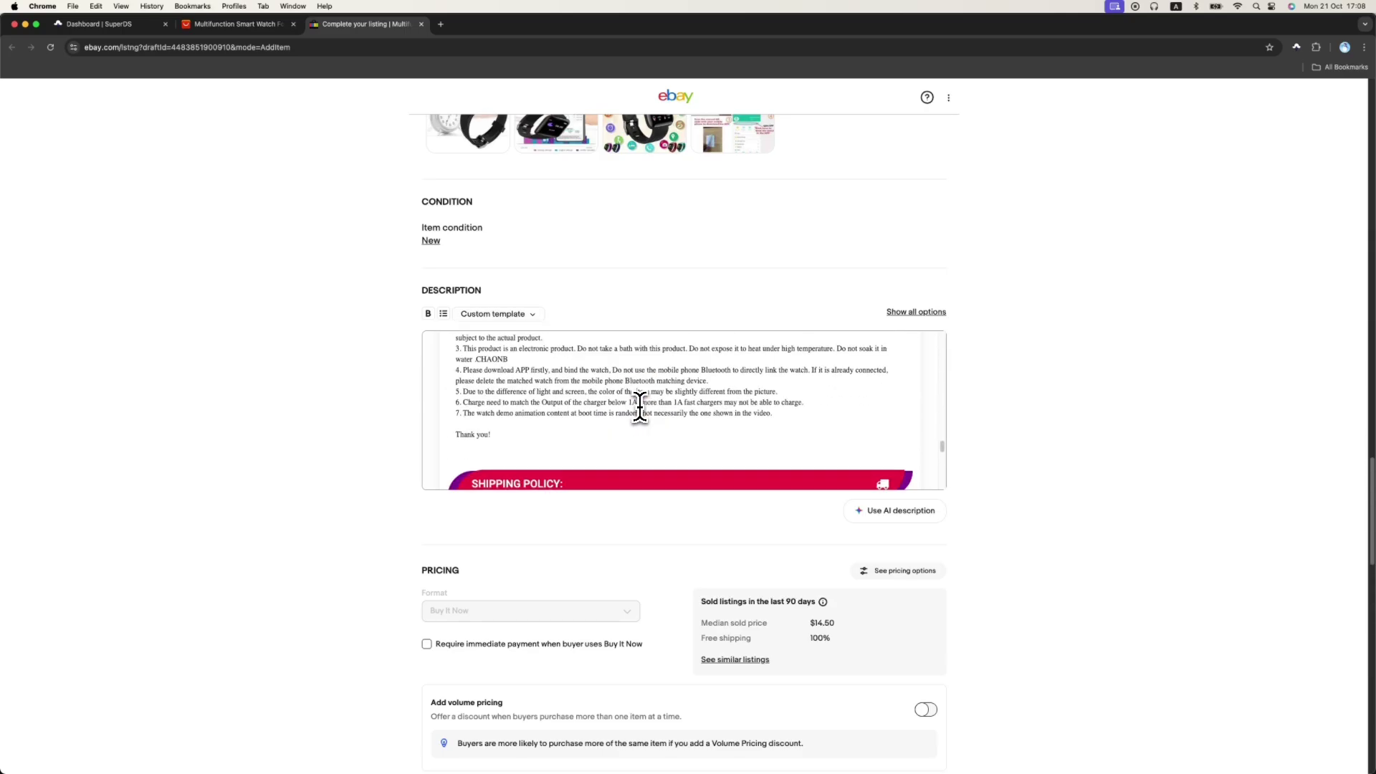
scroll(641, 405, down, 3)
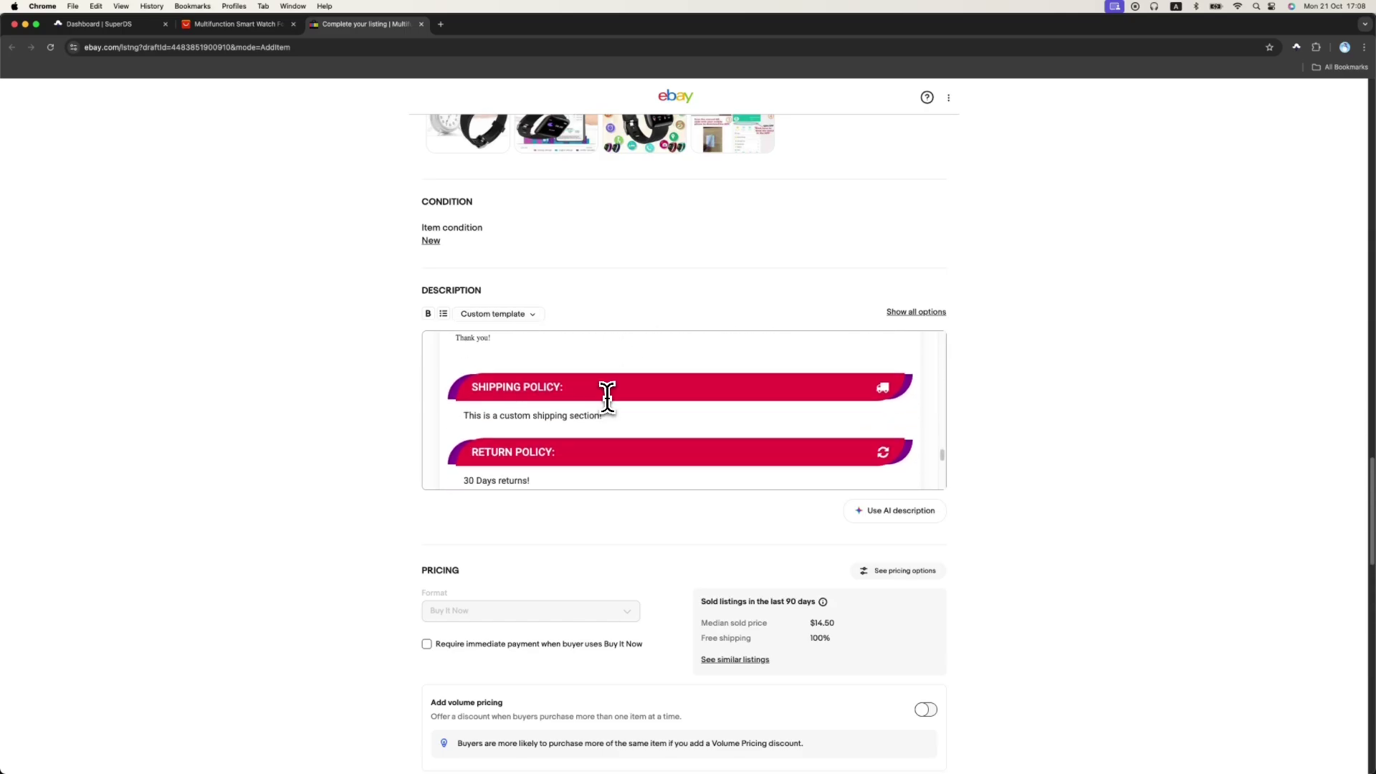
triple_click(475, 414)
Step: In SuperDS, switch the Template Listing Settings supplier to Aliexpress
click(98, 24)
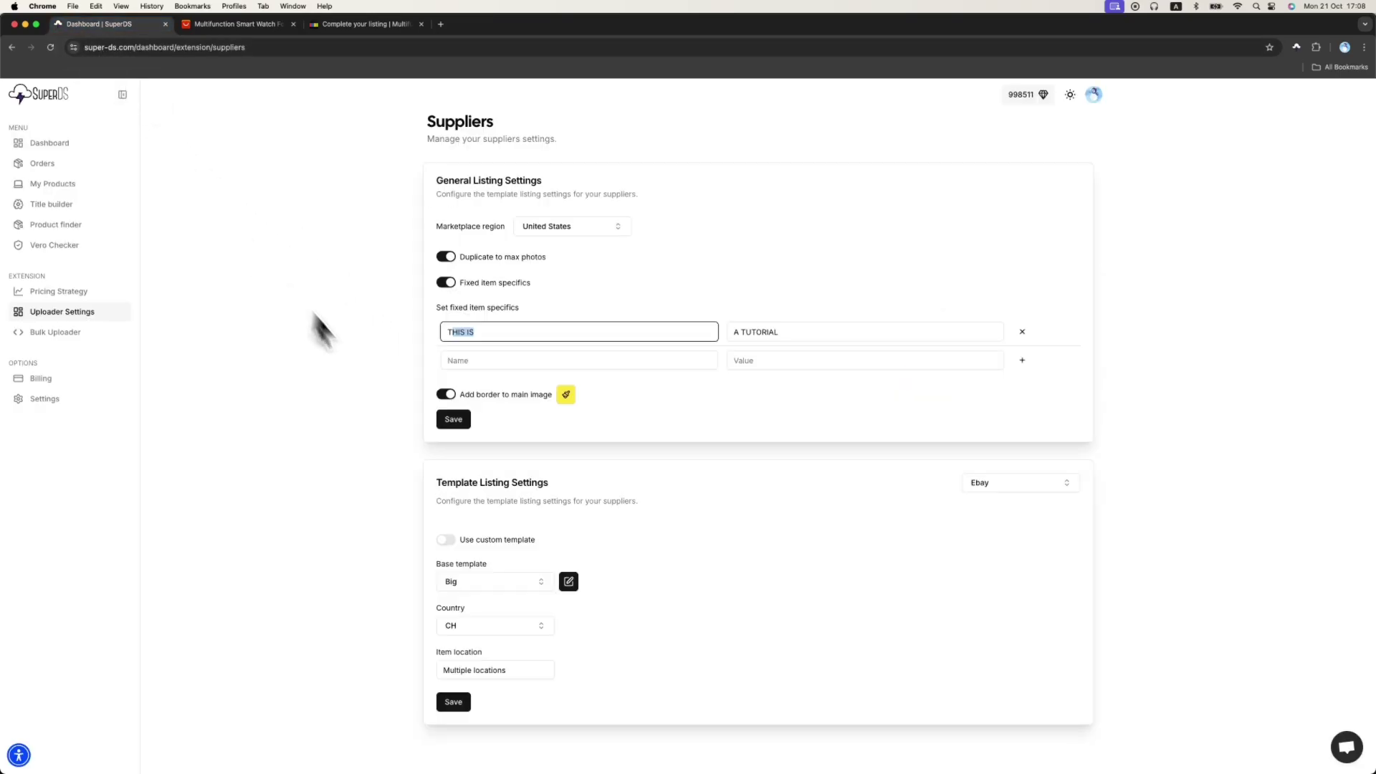
click(569, 582)
click(1061, 488)
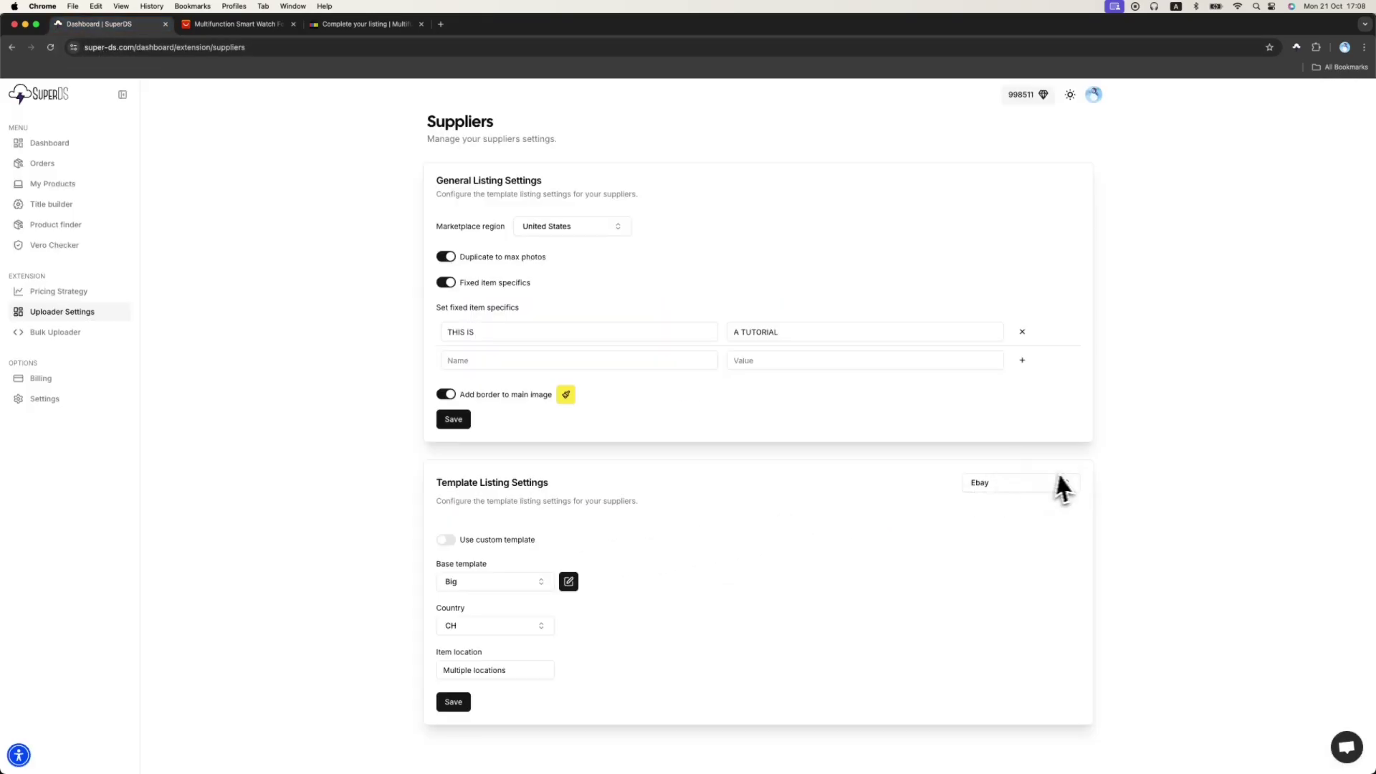
click(1063, 488)
click(1018, 527)
Step: Preview the Final template's shipping section, then return to the eBay draft listing
click(570, 581)
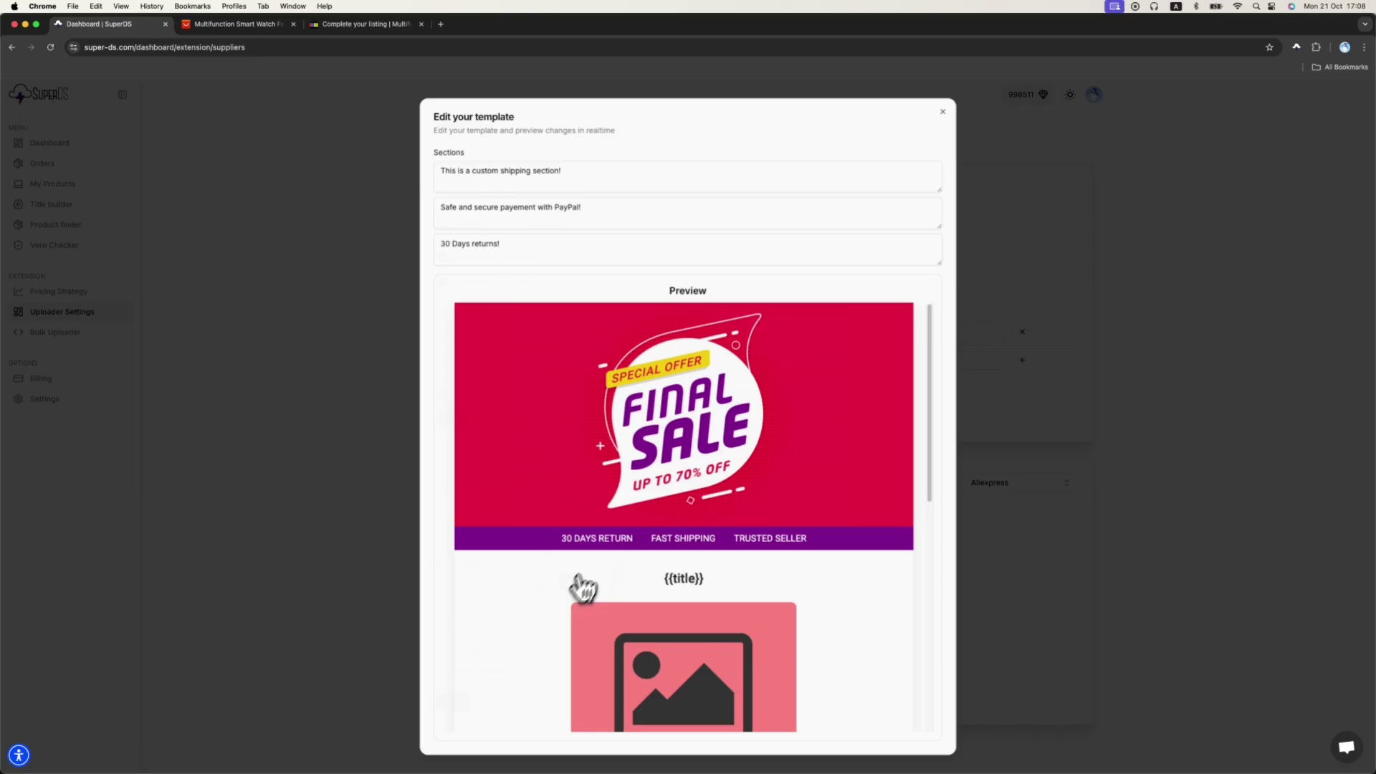
scroll(643, 437, down, 8)
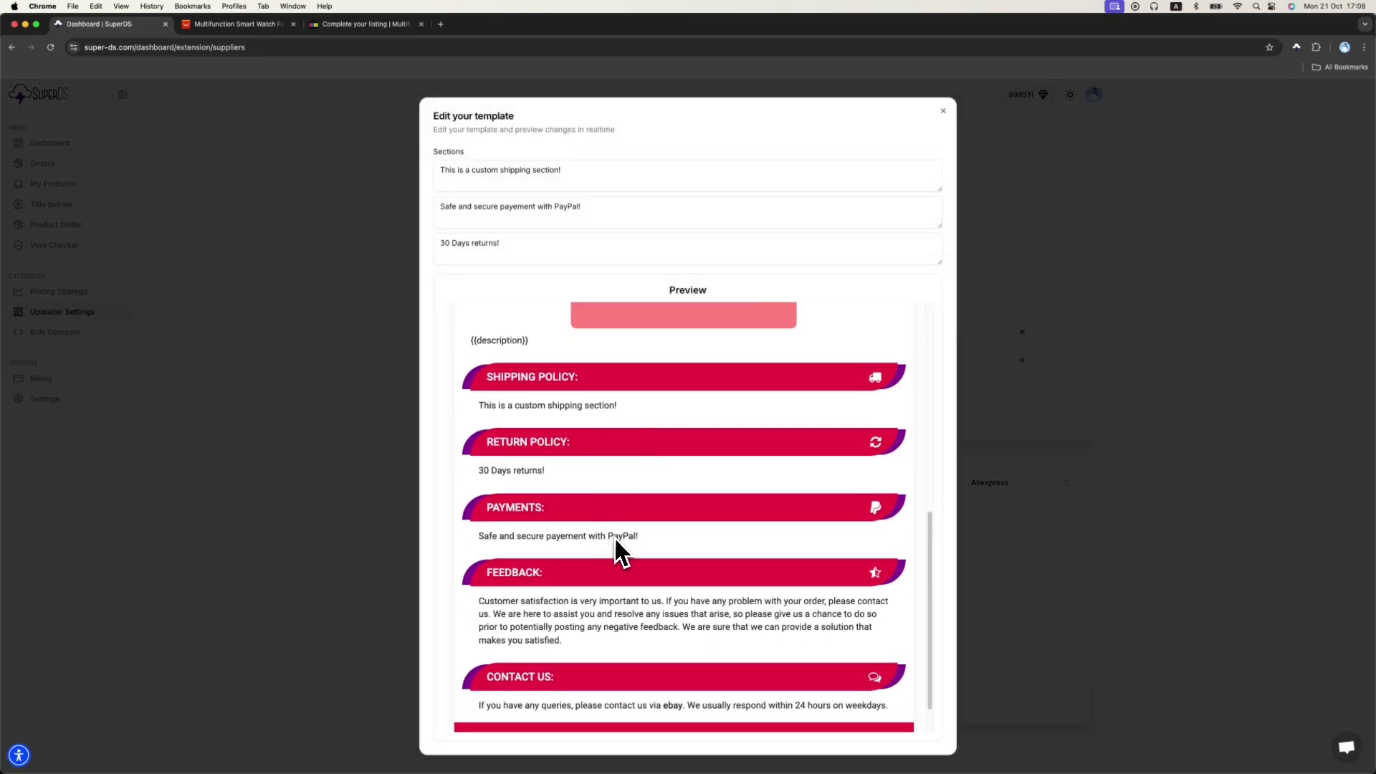
drag(626, 402, 483, 387)
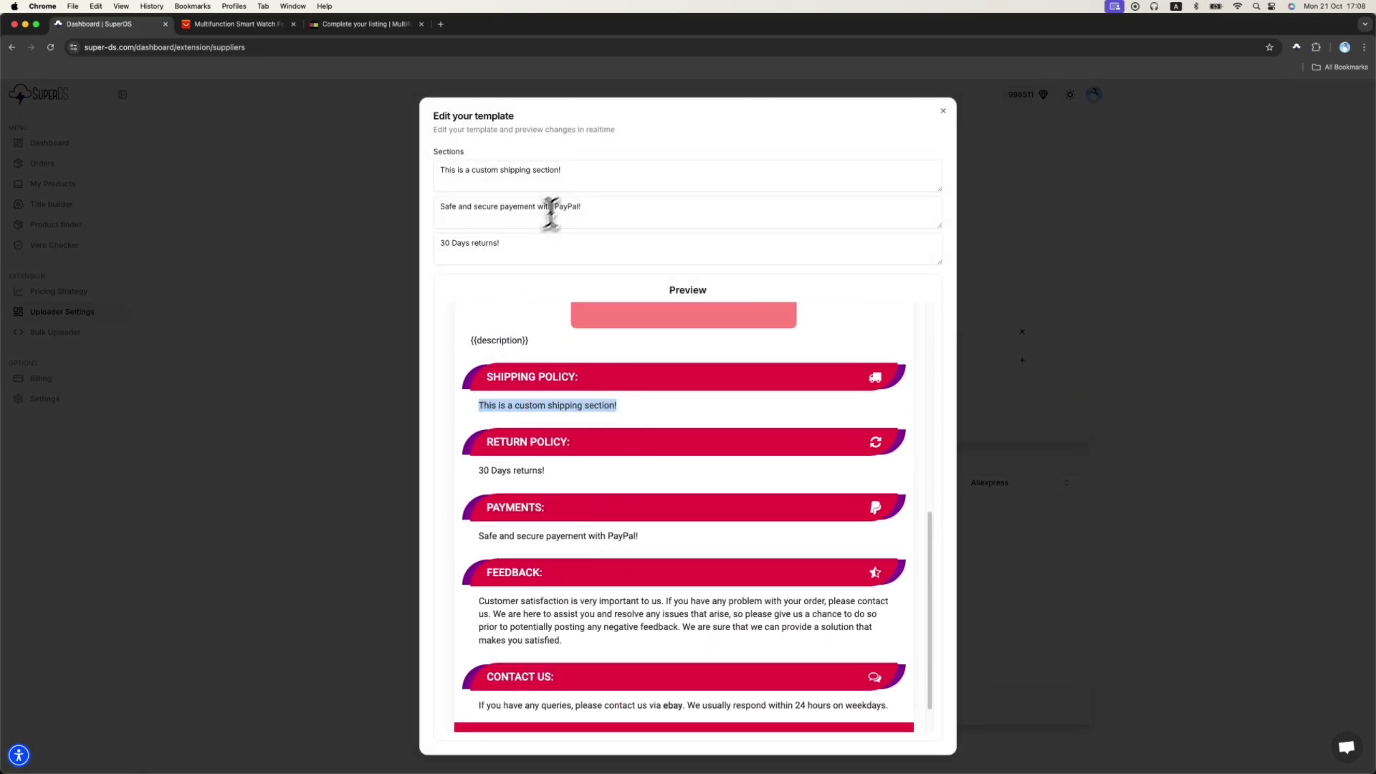
drag(563, 171, 428, 171)
click(323, 268)
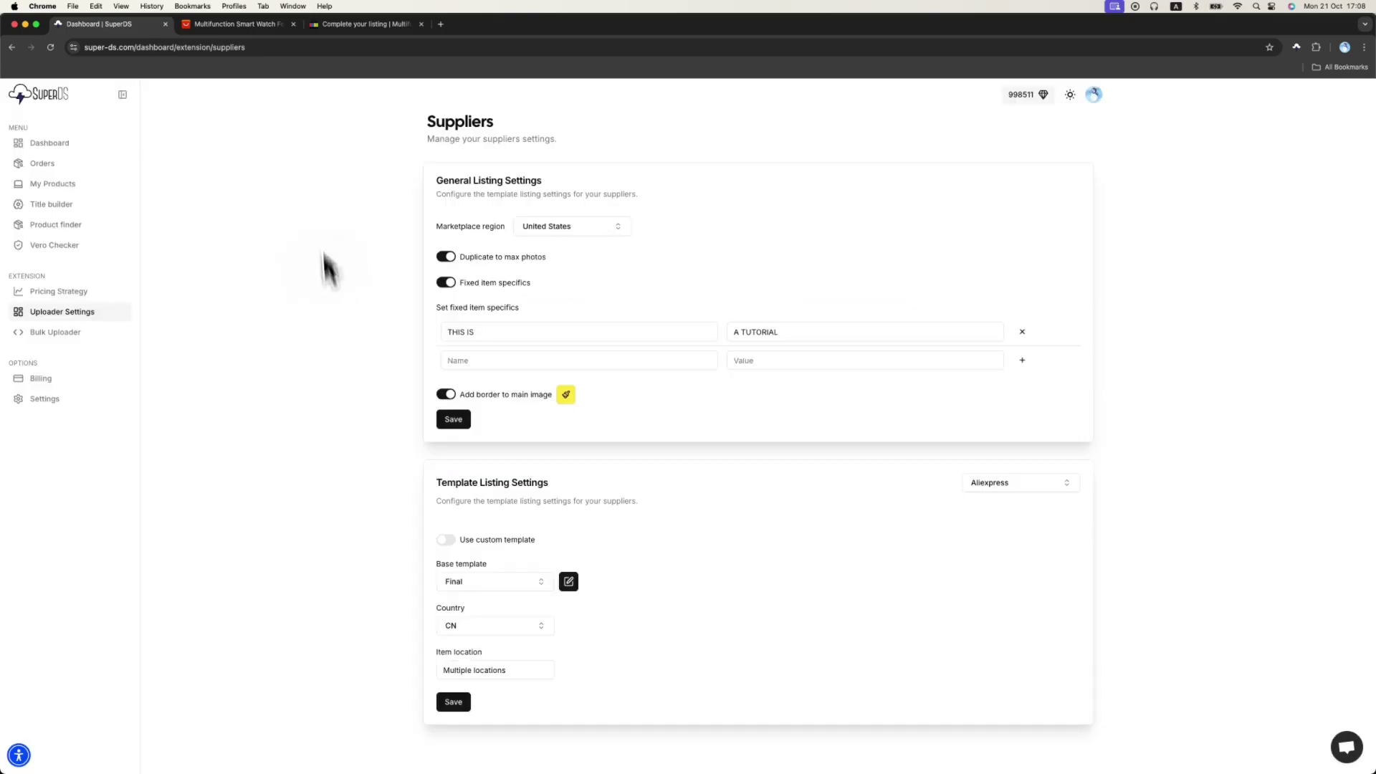
click(341, 25)
Step: Scroll the draft to Shipping and Preferences, then close the eBay draft and AliExpress product tabs
scroll(694, 485, down, 15)
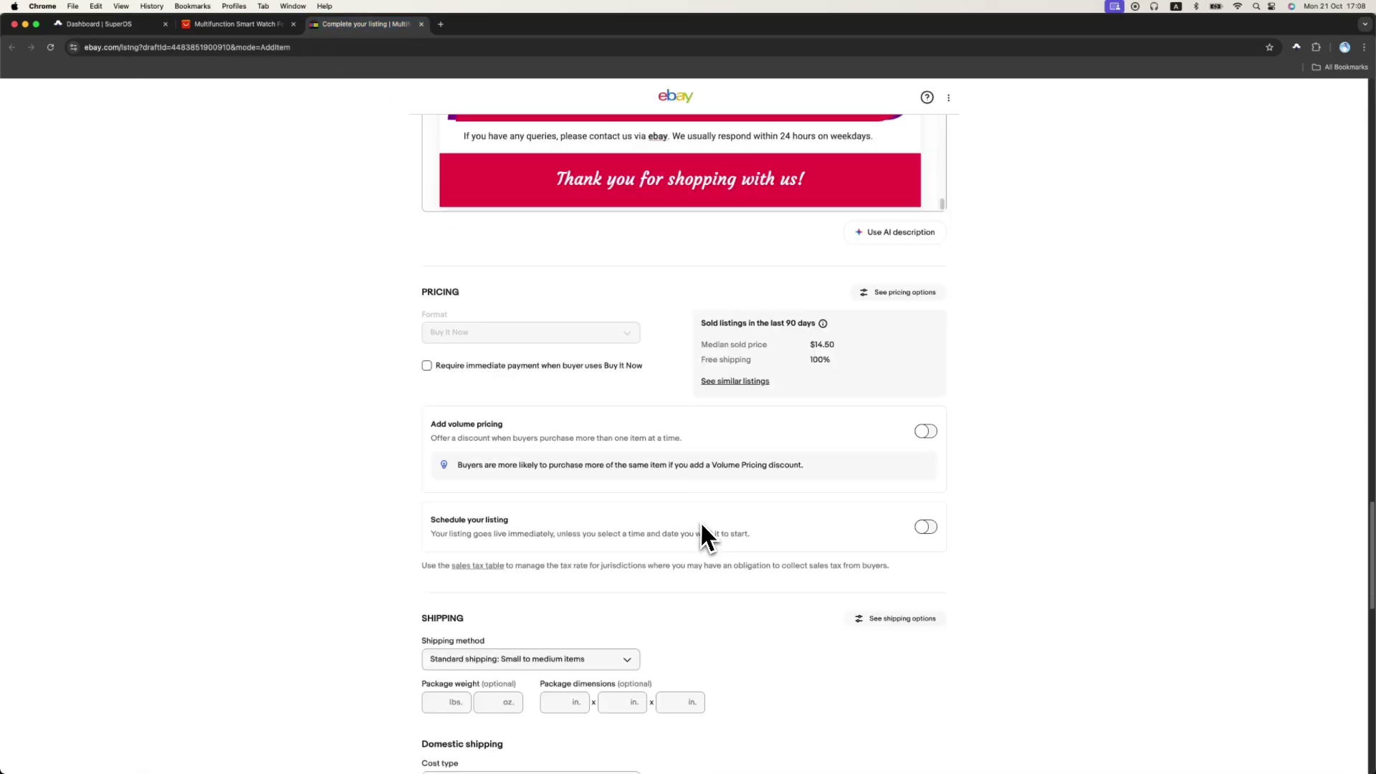
scroll(702, 534, down, 5)
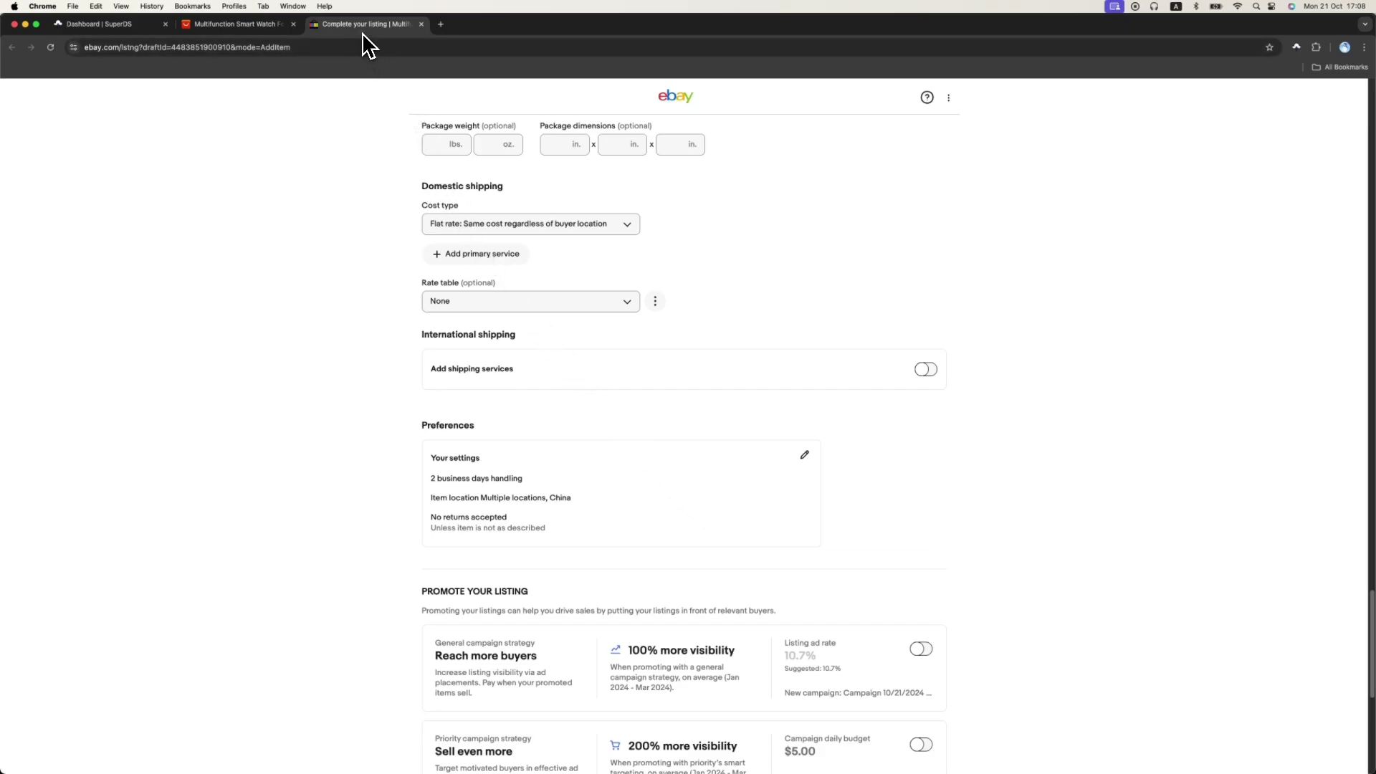
click(421, 24)
click(108, 24)
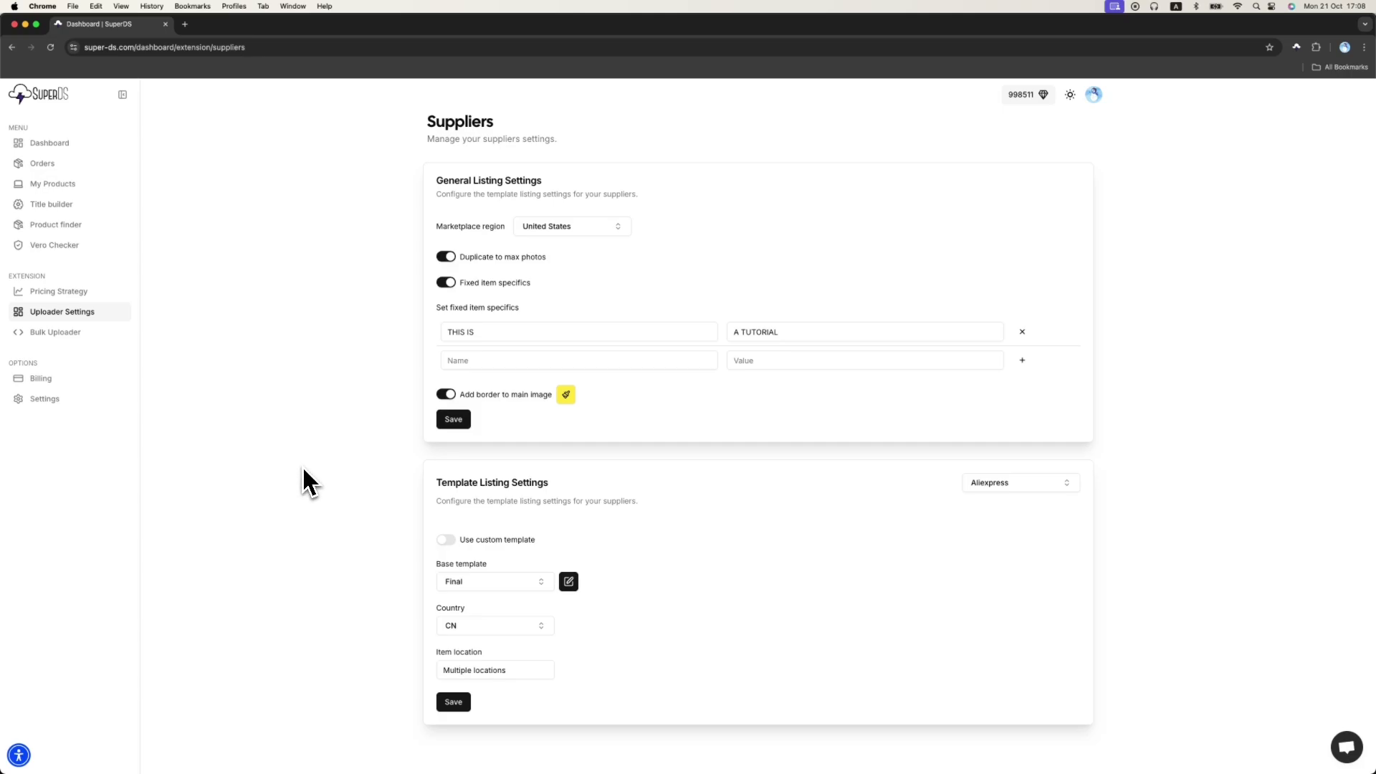
Step: From Dashboard > My Products, choose Visit supplier for the Nike Kobe 8 product
click(84, 152)
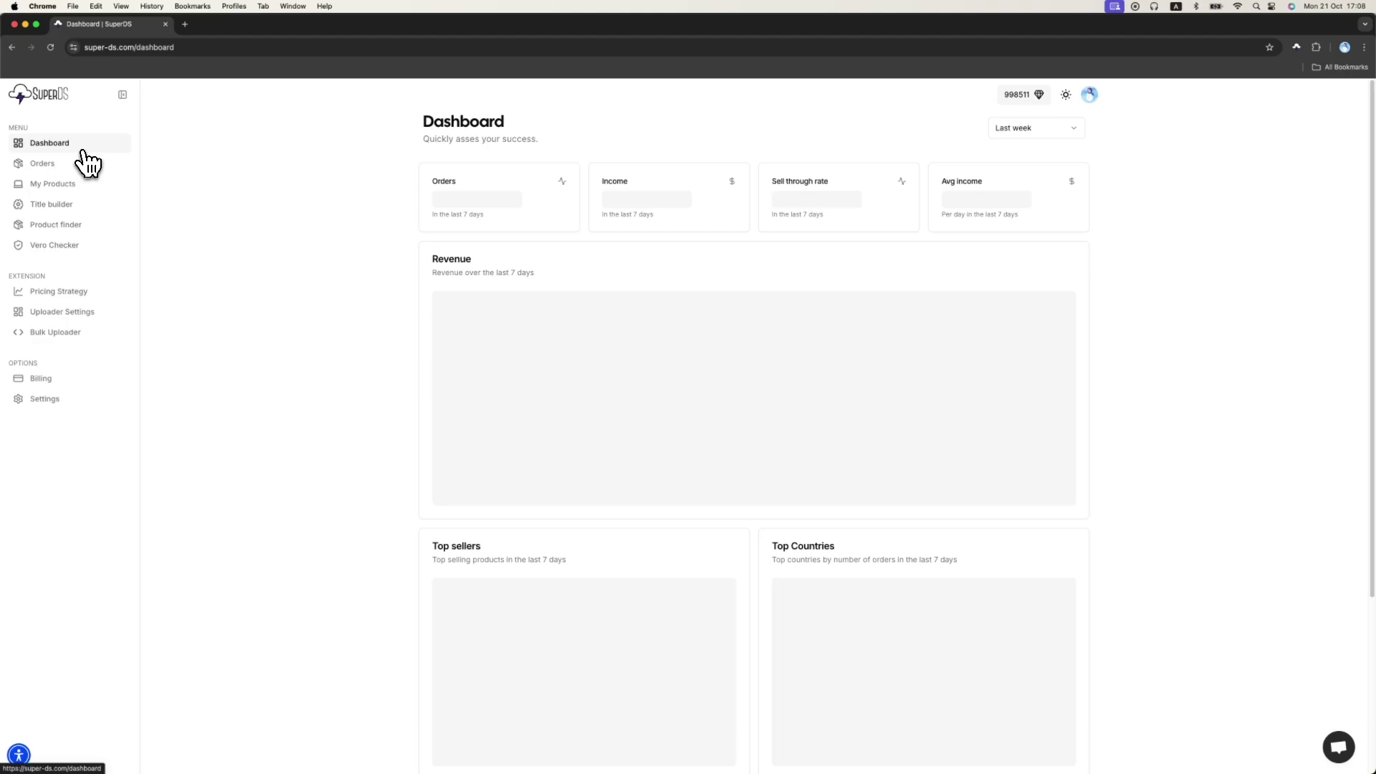
click(75, 182)
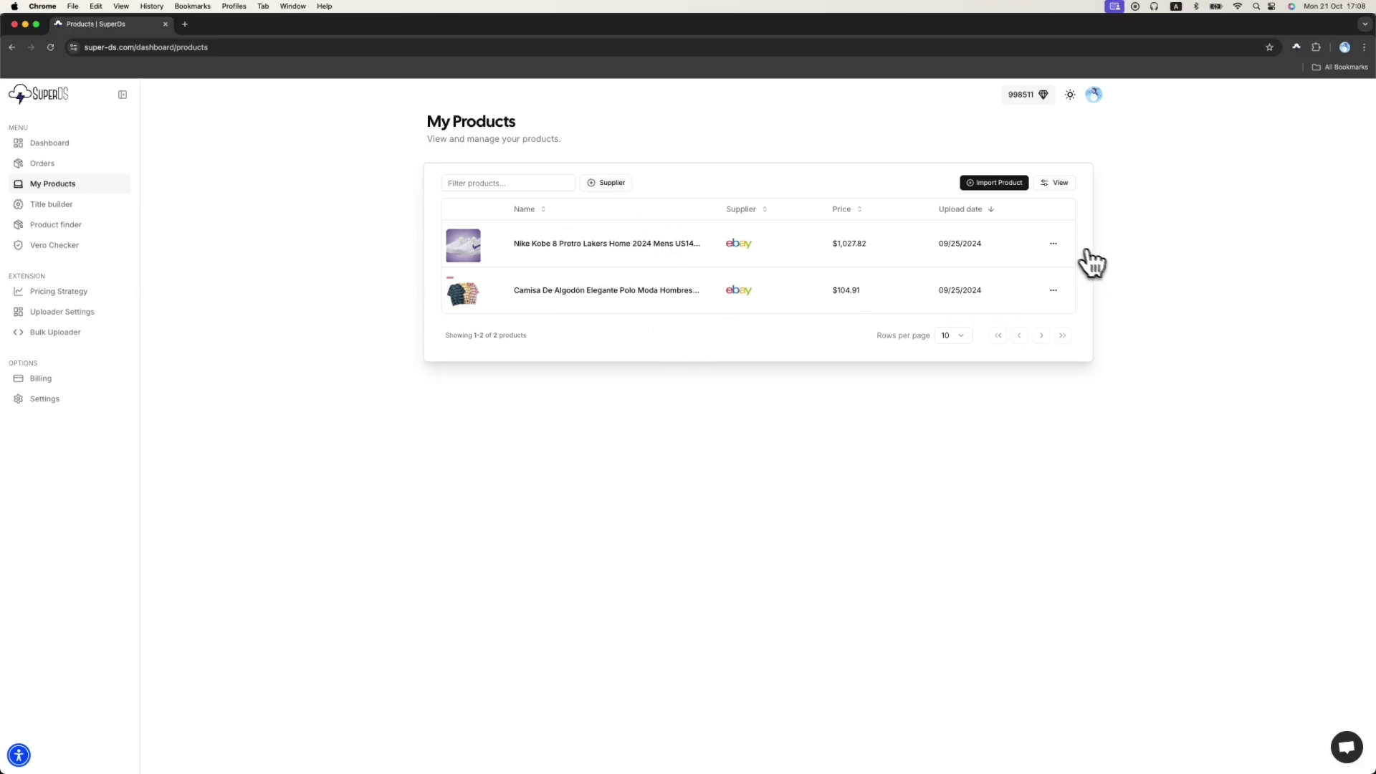
click(1059, 244)
click(1039, 289)
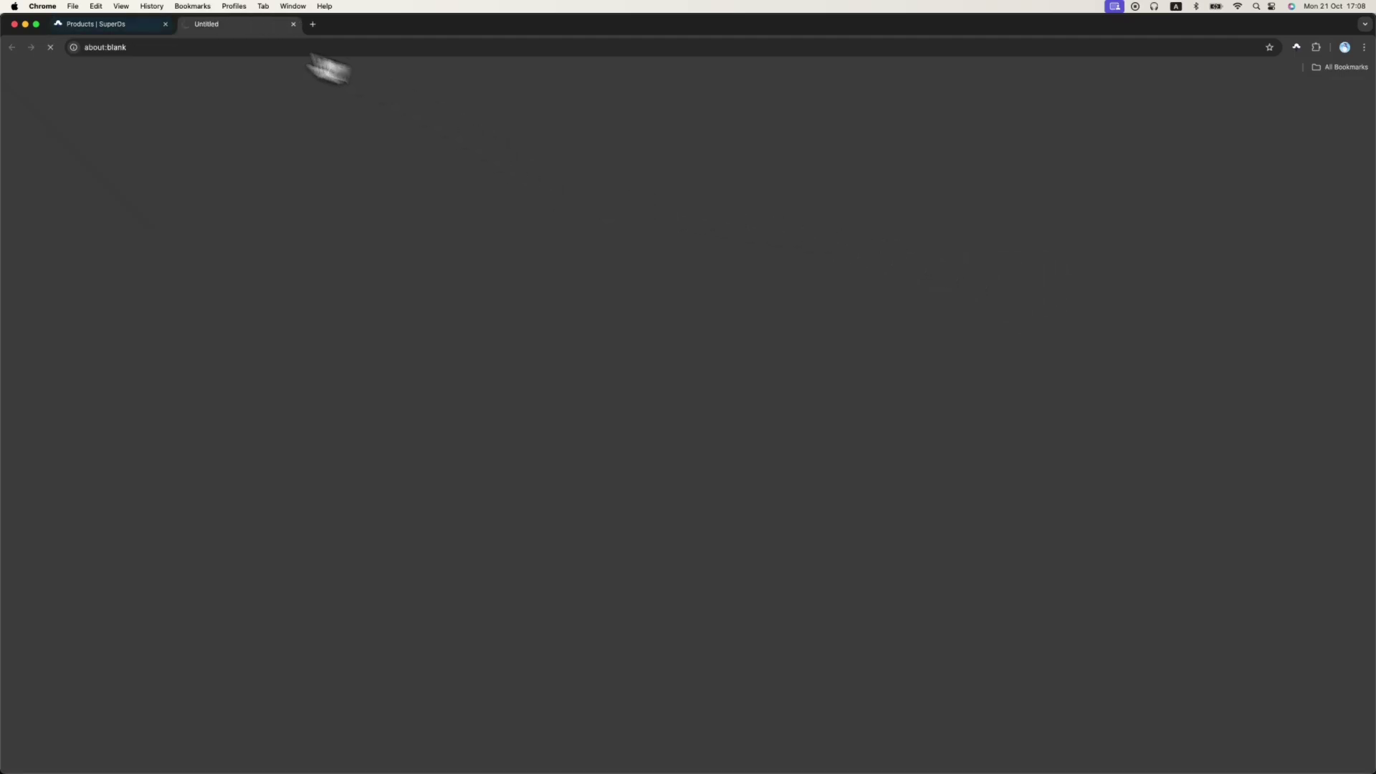